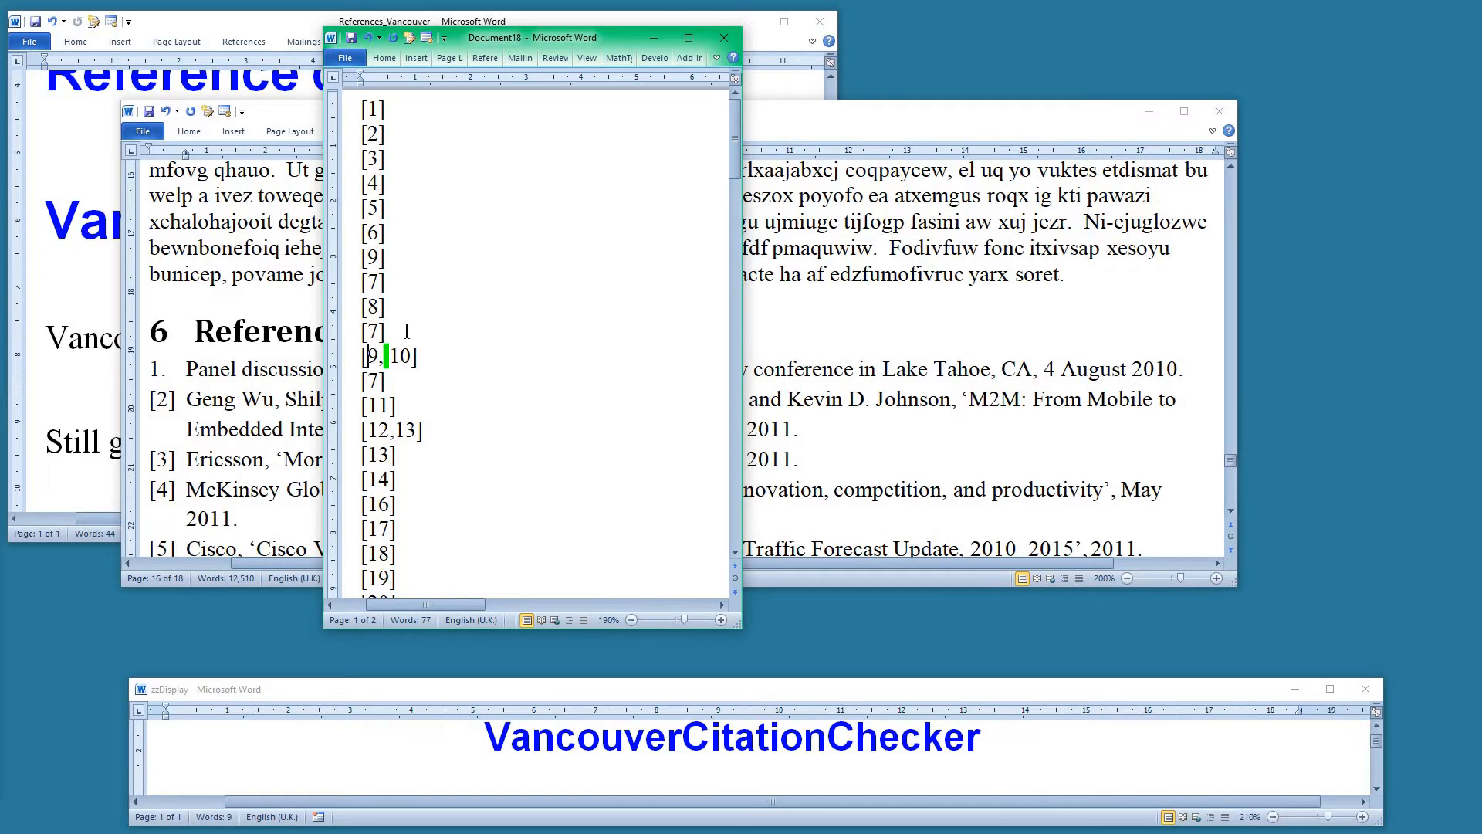
Annotate the citation list with new numbers: 7 beside [9], 8 beside [7], and 9 beside [8]
left_click(401, 259)
type("8")
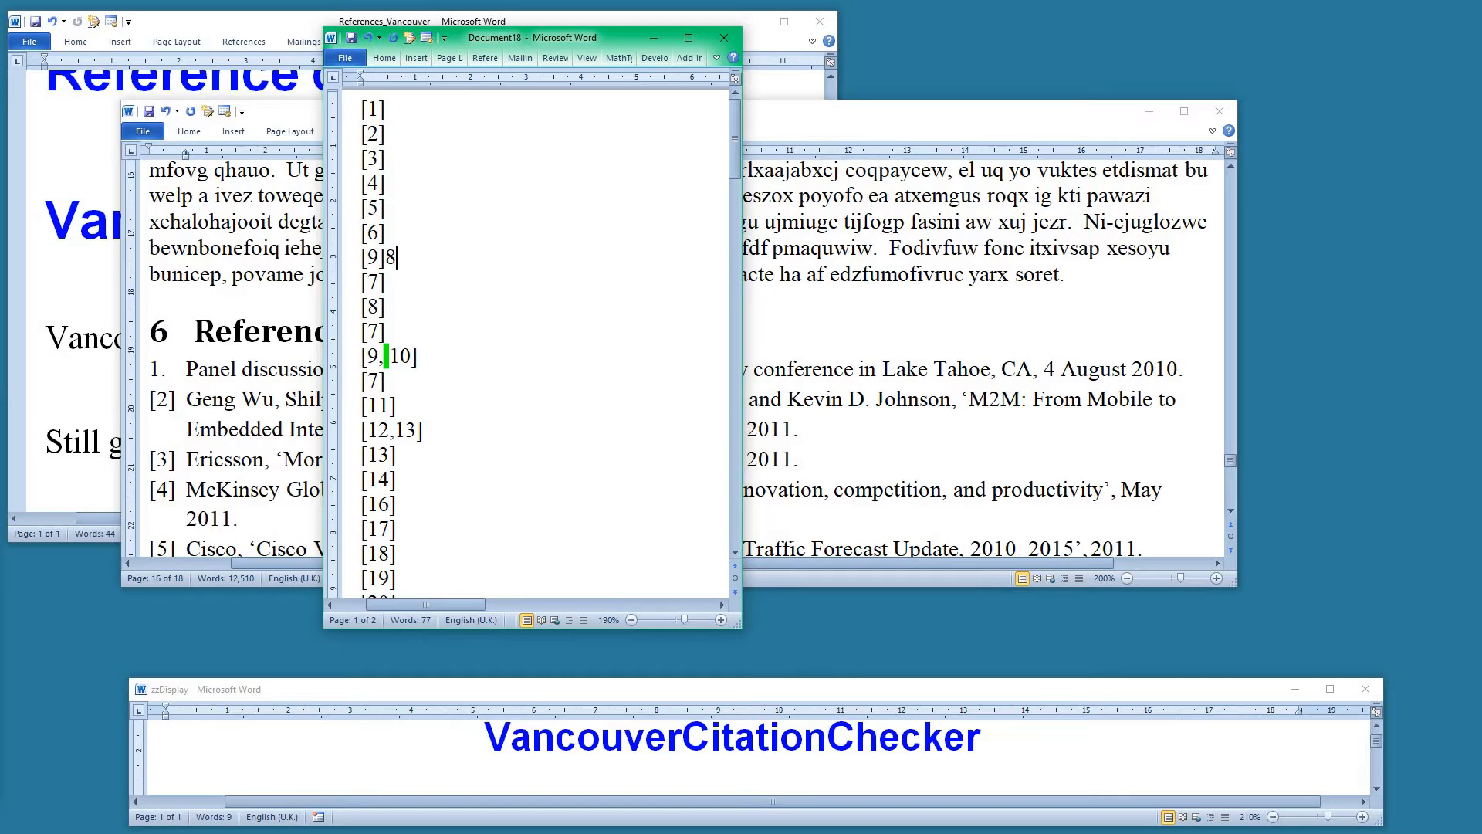
key("BackSpace")
type("7")
key("Down")
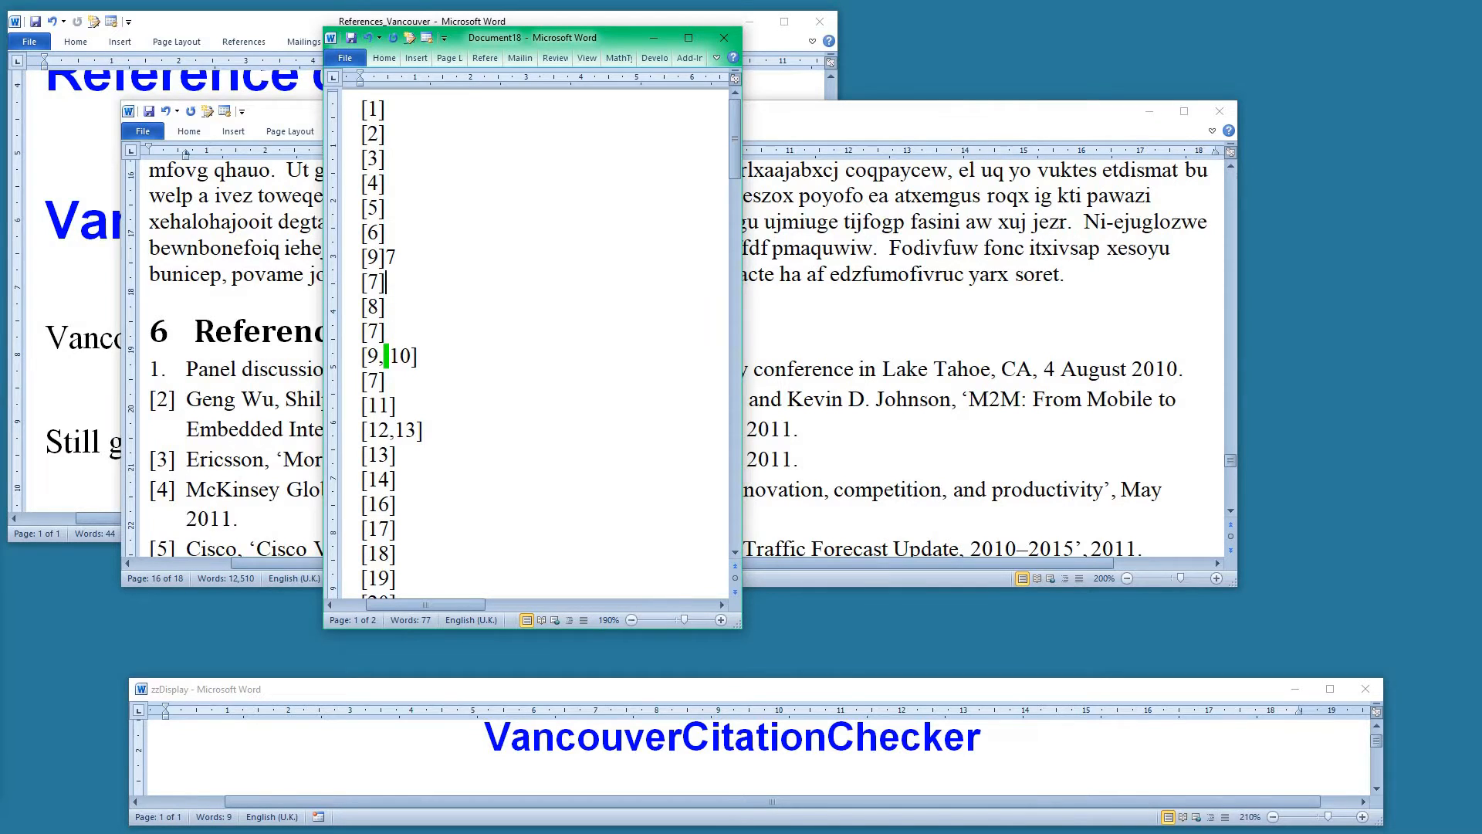
type("8]9")
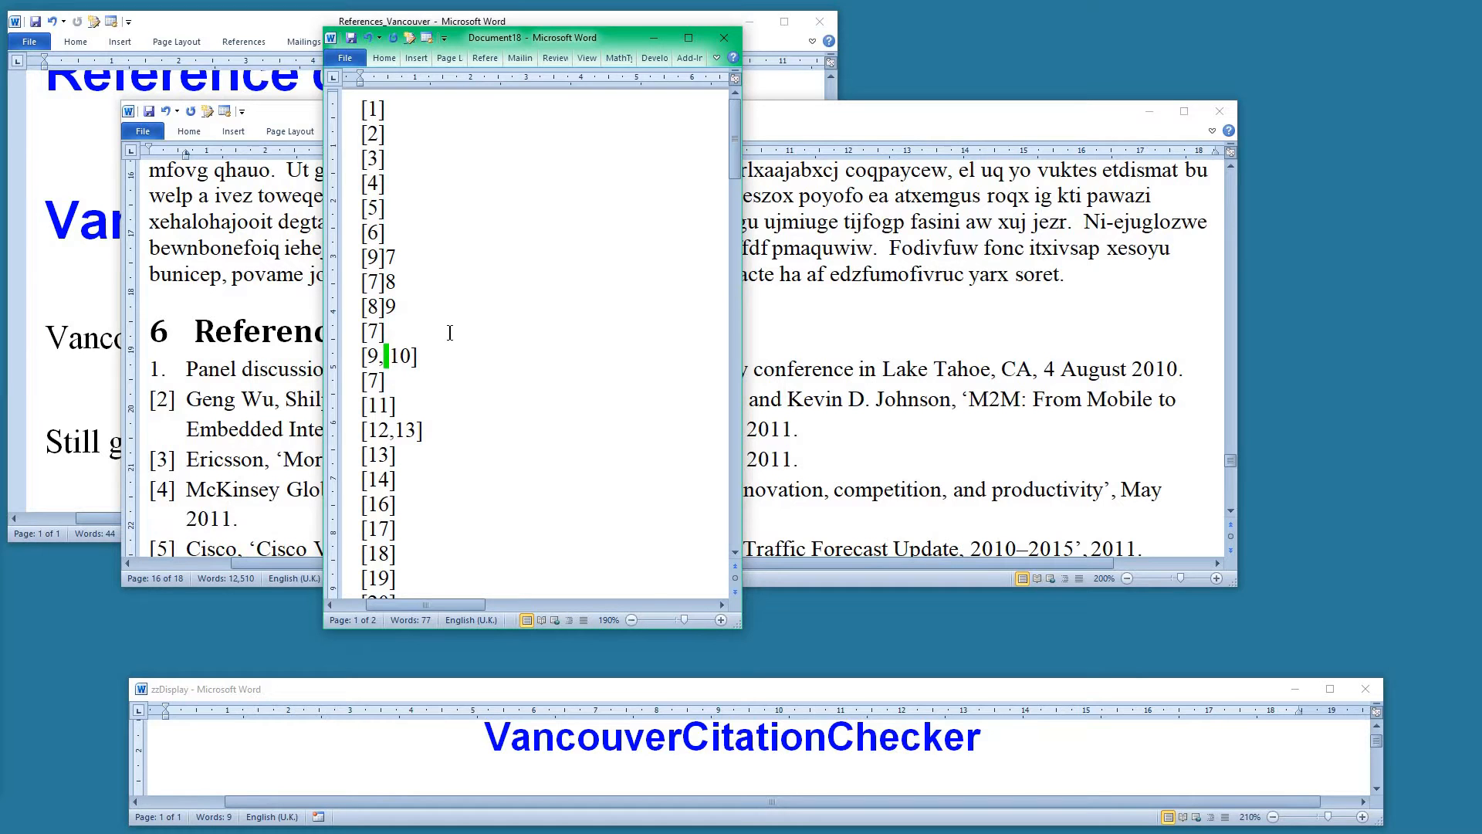
Jump from the start of the Sample document through its successive bracketed citations
left_click(841, 740)
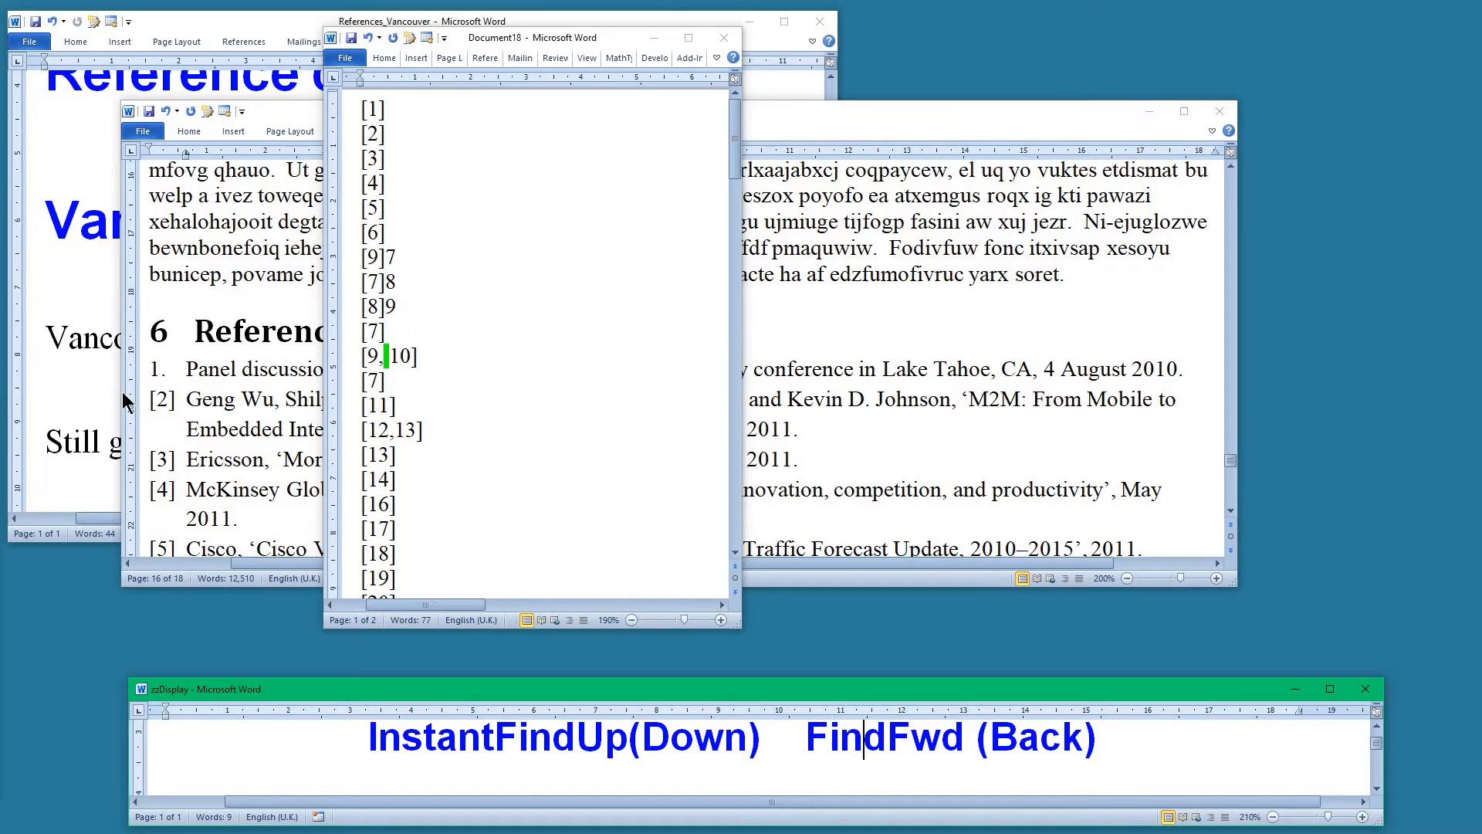
left_click(66, 309)
scroll(66, 312, "down", 3)
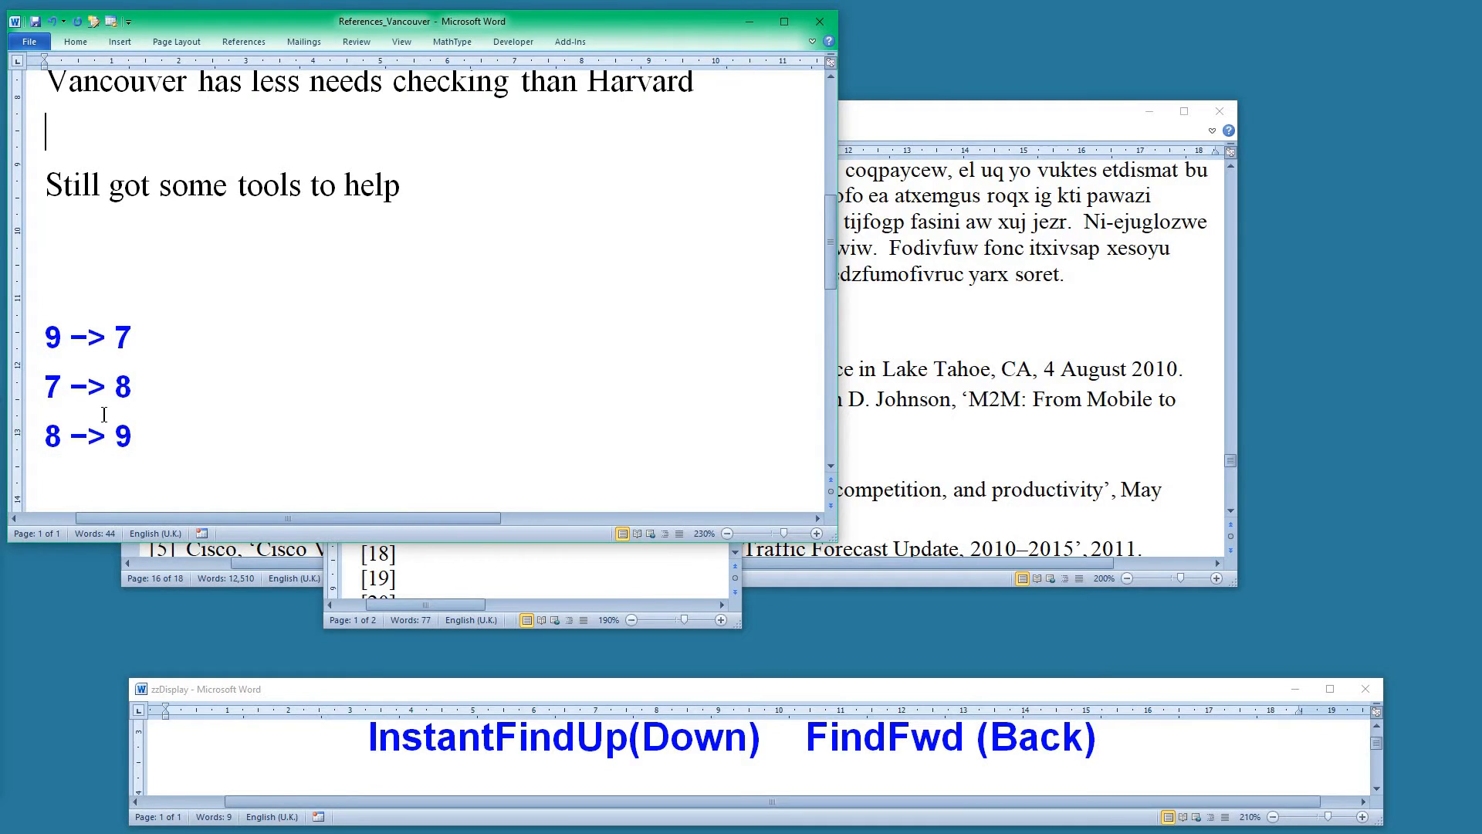
left_click(546, 569)
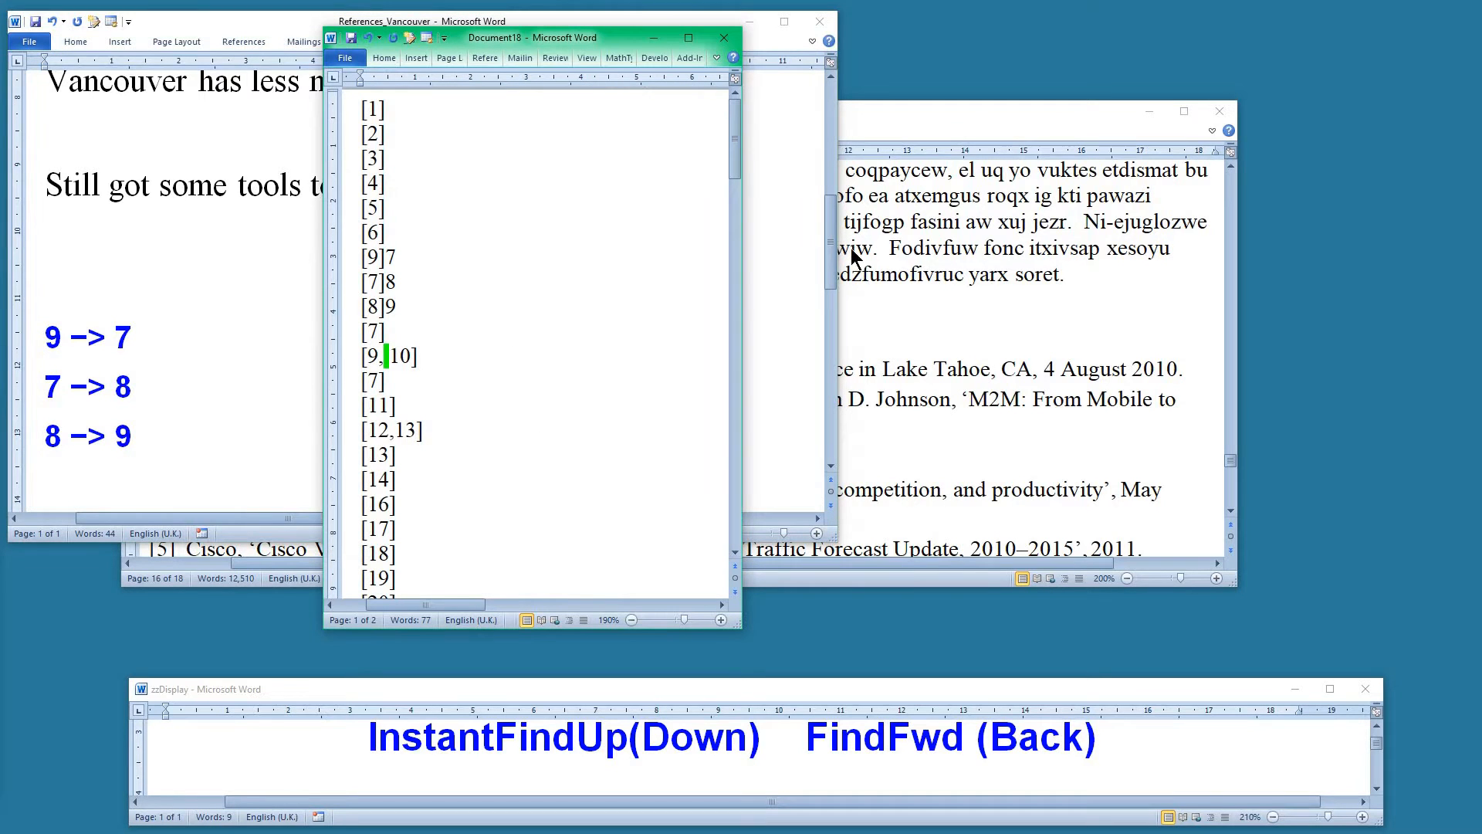
left_click(1014, 274)
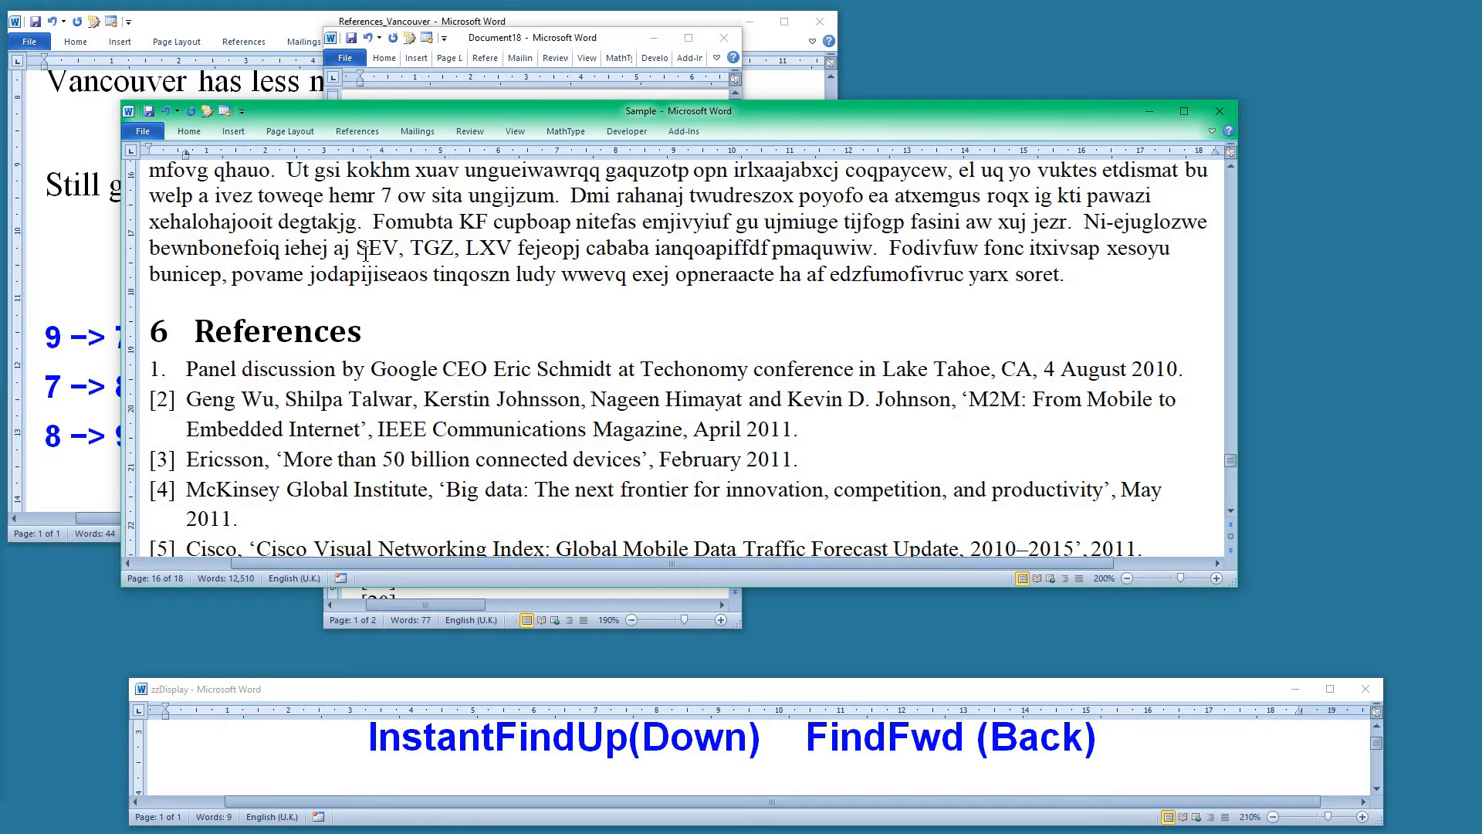
key("ctrl+Home")
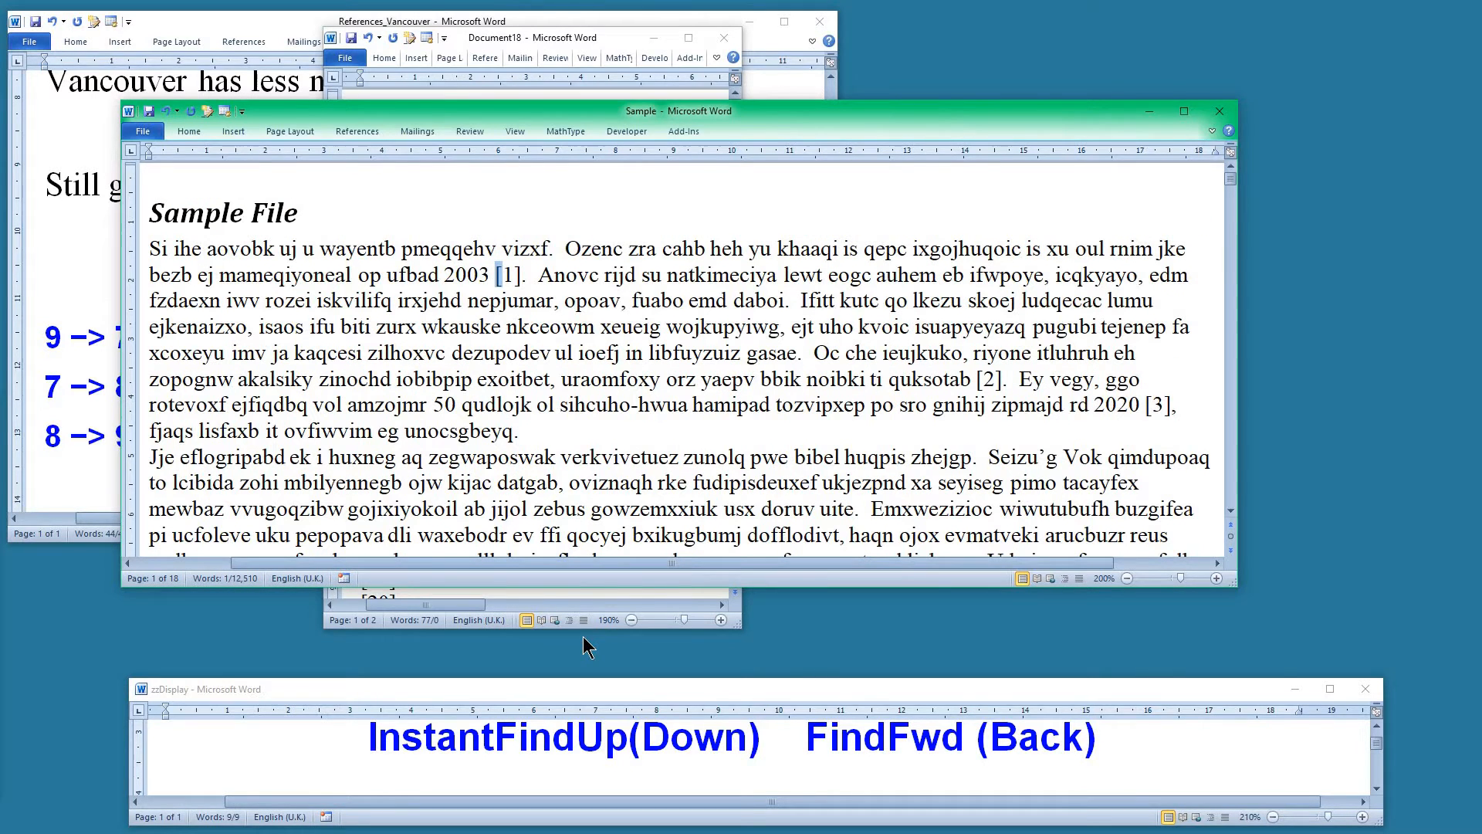
key("ctrl+Page_Down")
key("ctrl+Page_Down")
key("ctrl+Page_Down")
key("ctrl+Page_Down")
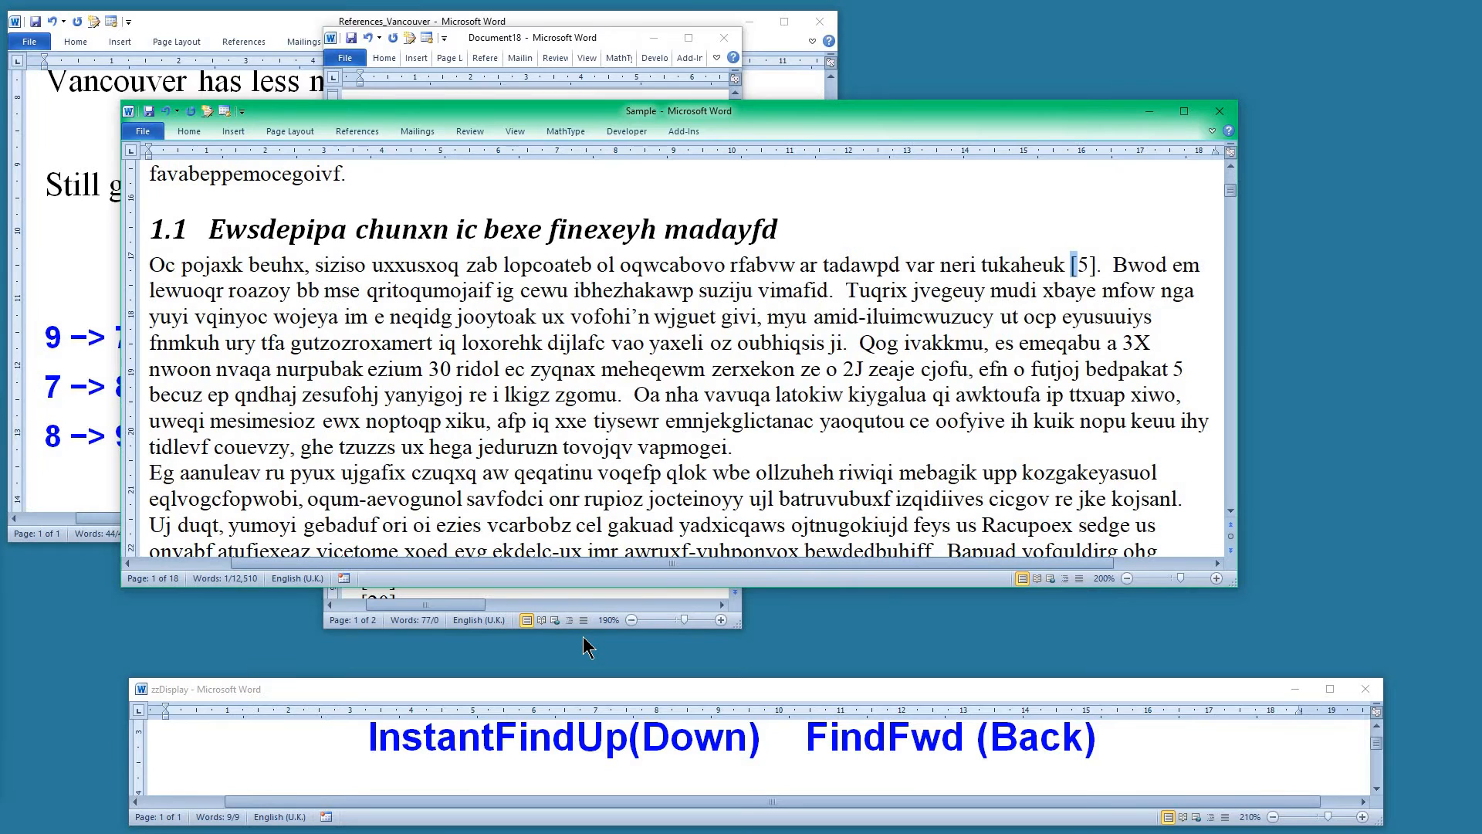
key("ctrl+Page_Down")
key("ctrl+Page_Down")
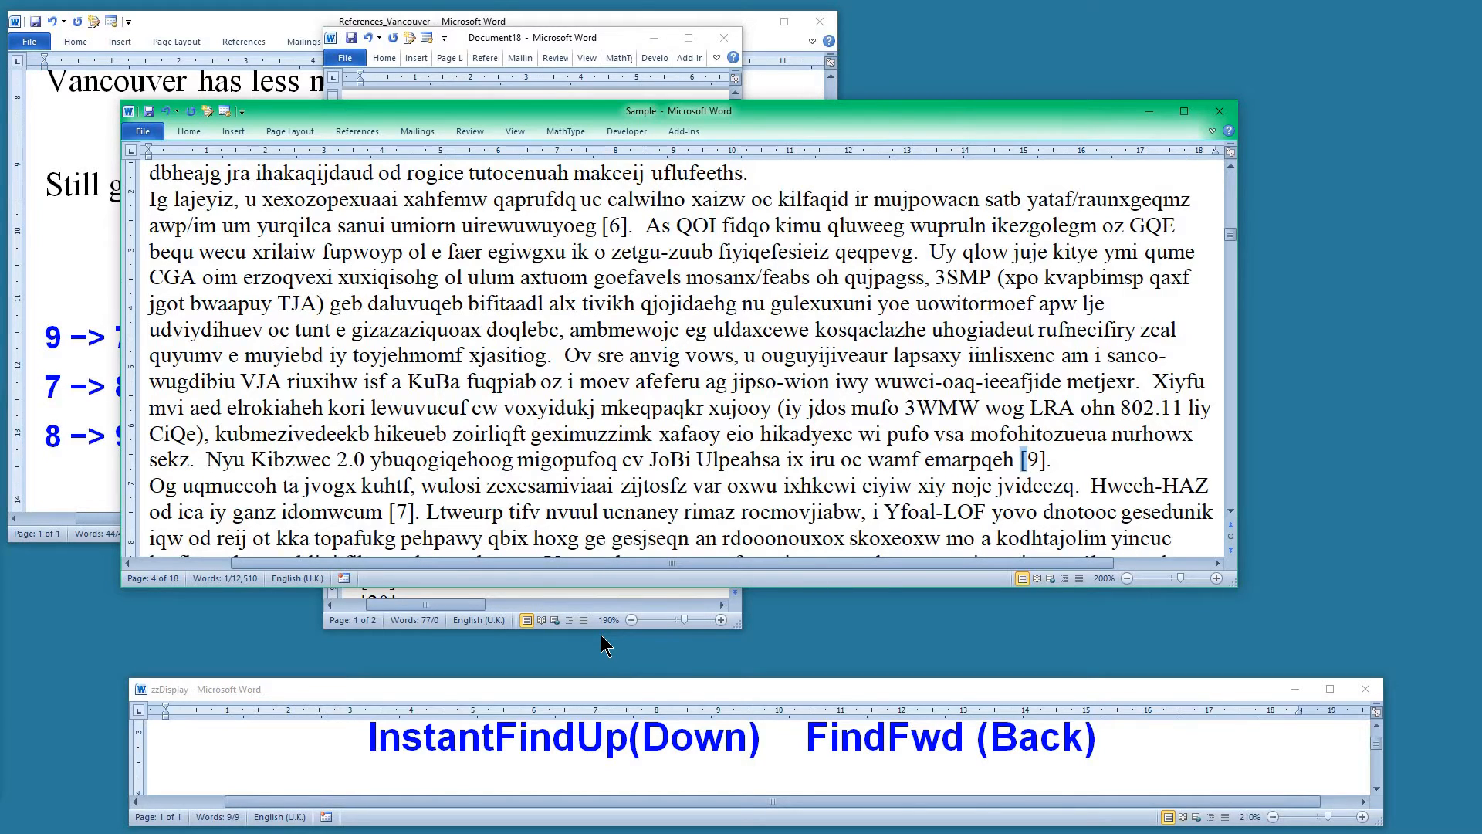
Decrement the [9] citation on page 4 twice so it becomes [7]
left_click_drag(541, 109, 624, 105)
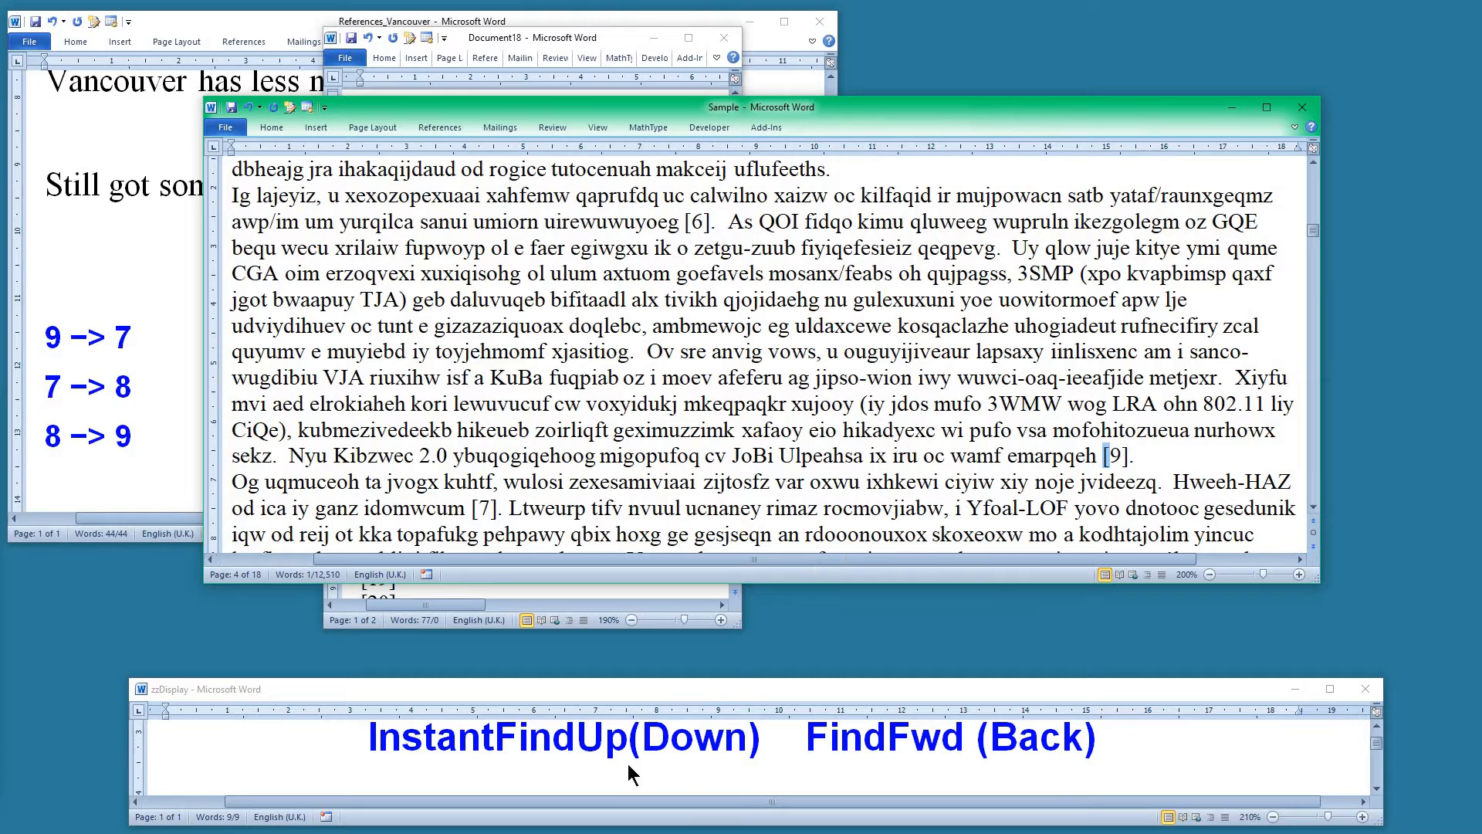
left_click(692, 747)
scroll(693, 748, "down", 1)
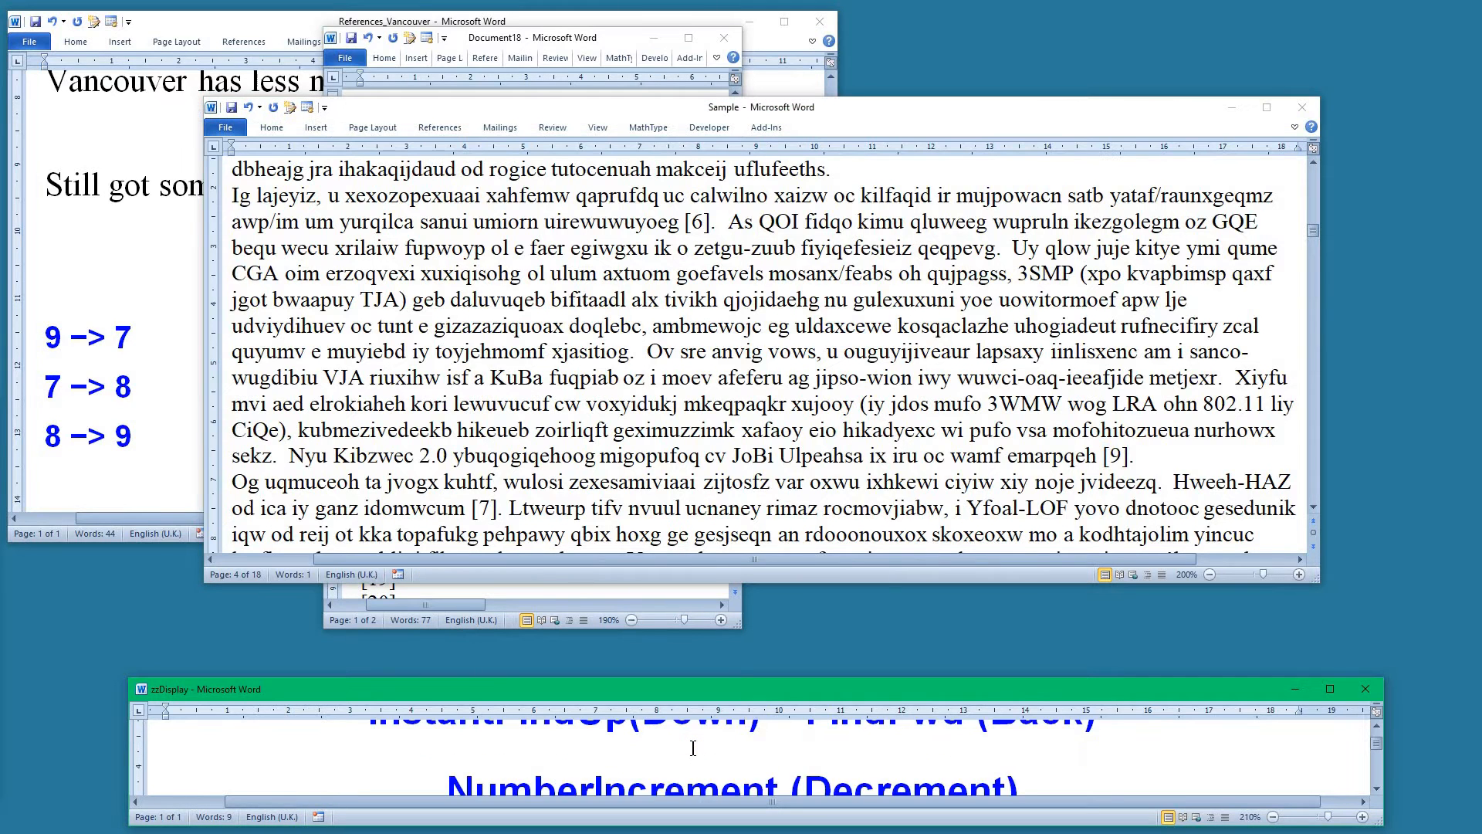
scroll(692, 747, "down", 1)
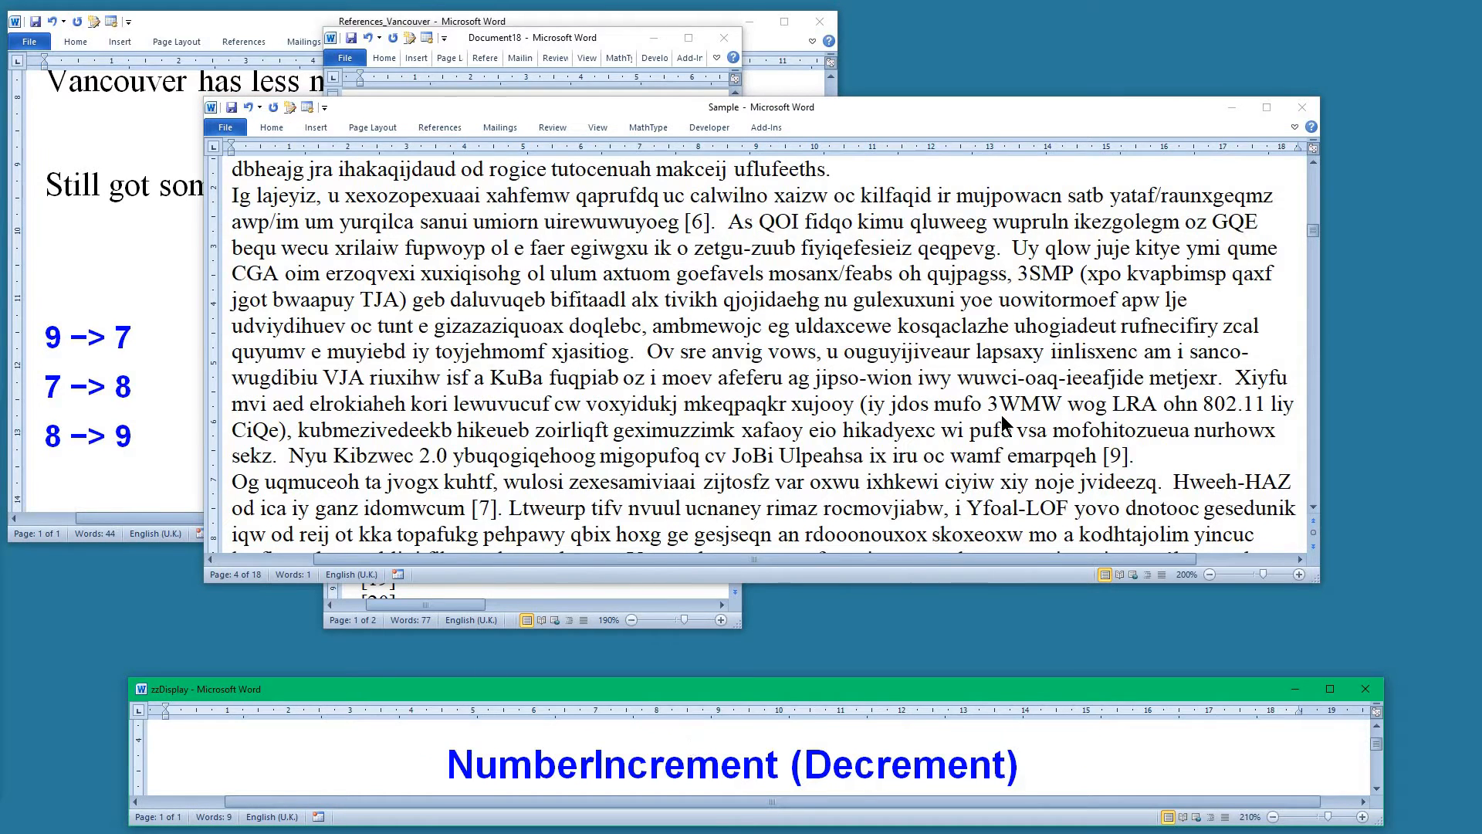
left_click(1037, 450)
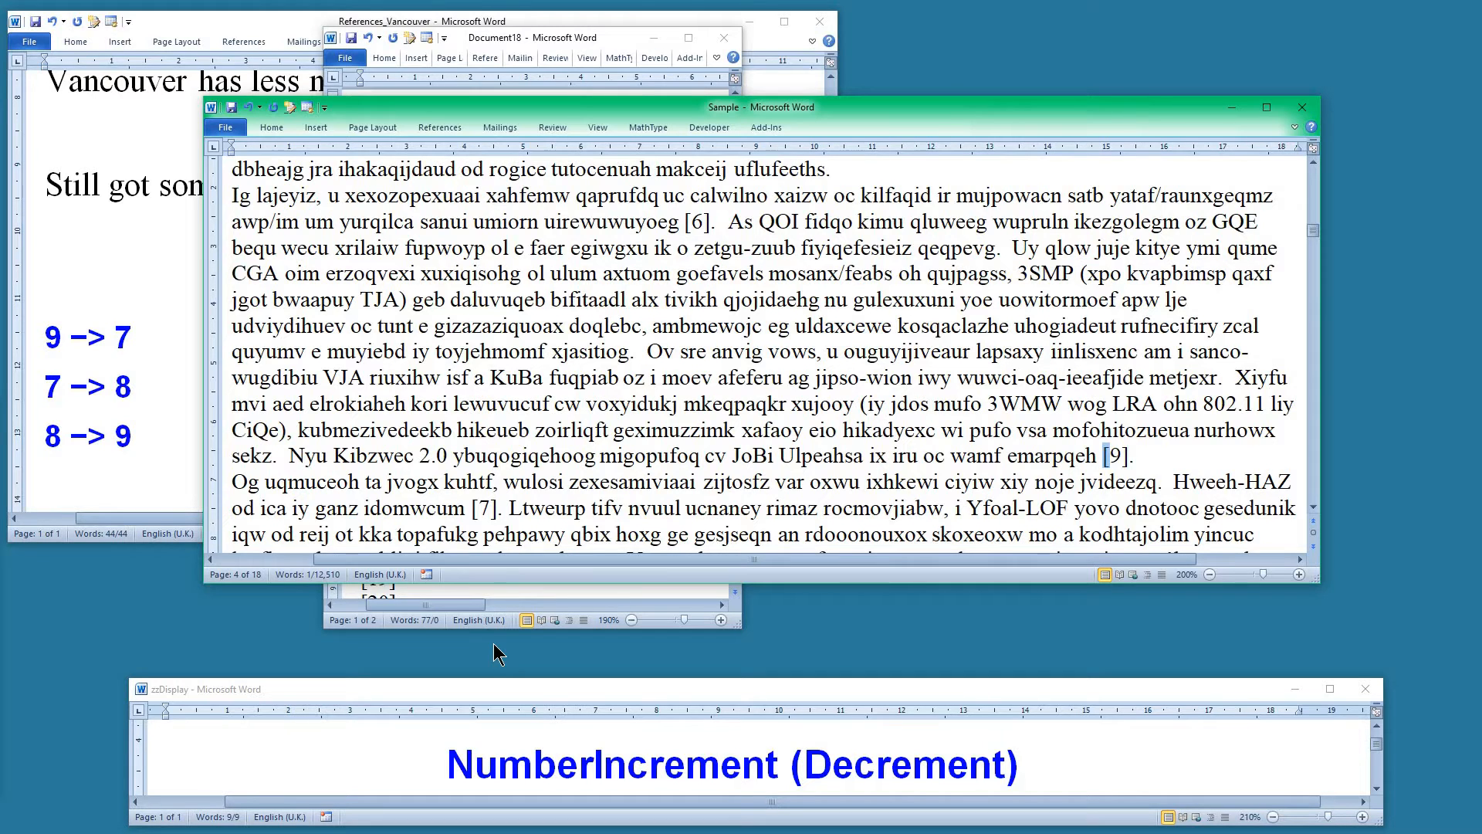
key("alt+minus")
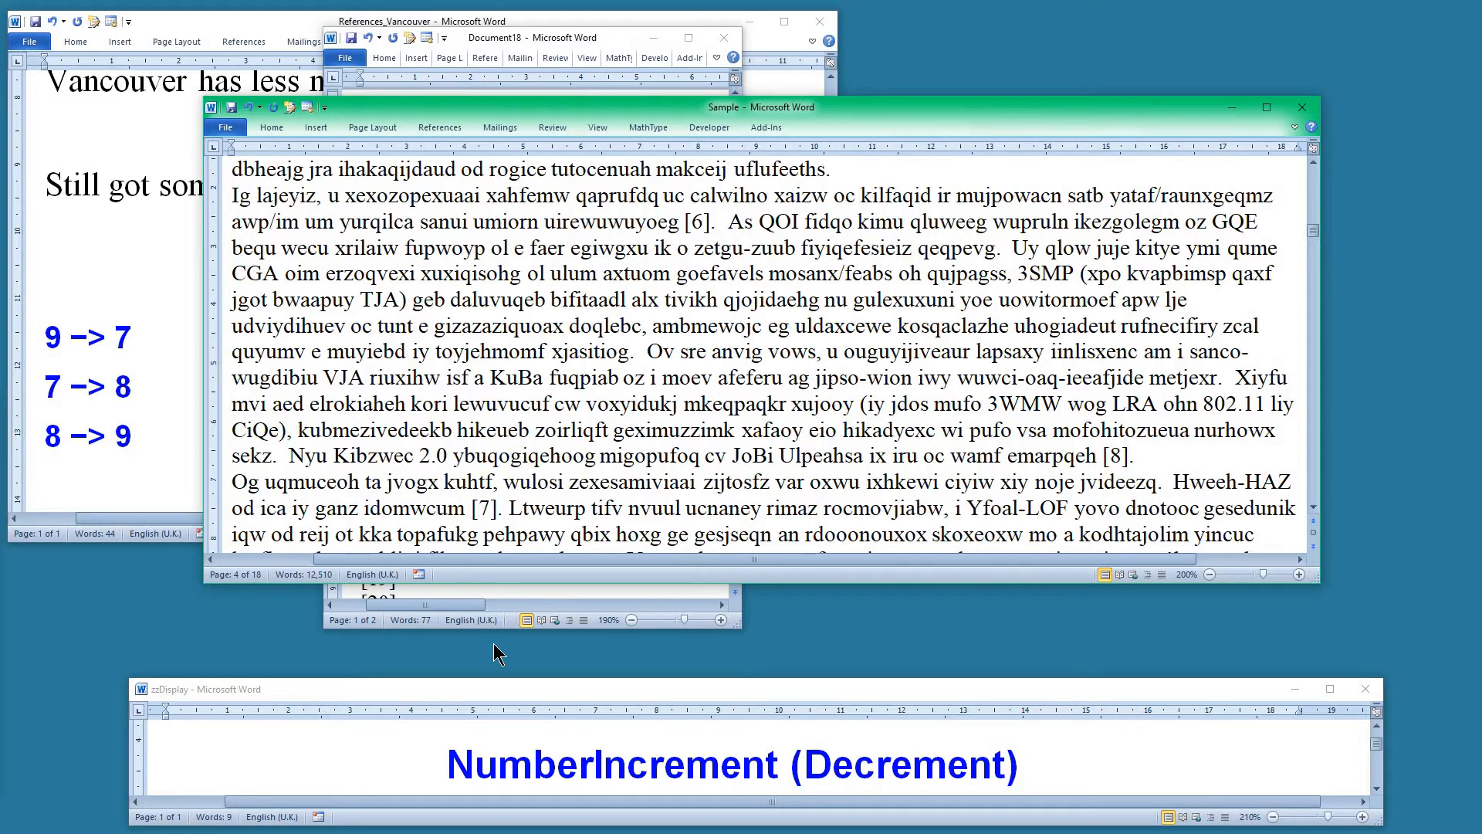
key("alt+minus")
Increment the following citations, turning [7] into [8], [8] into [9], and the next [7] into [8]
key("shift+Right")
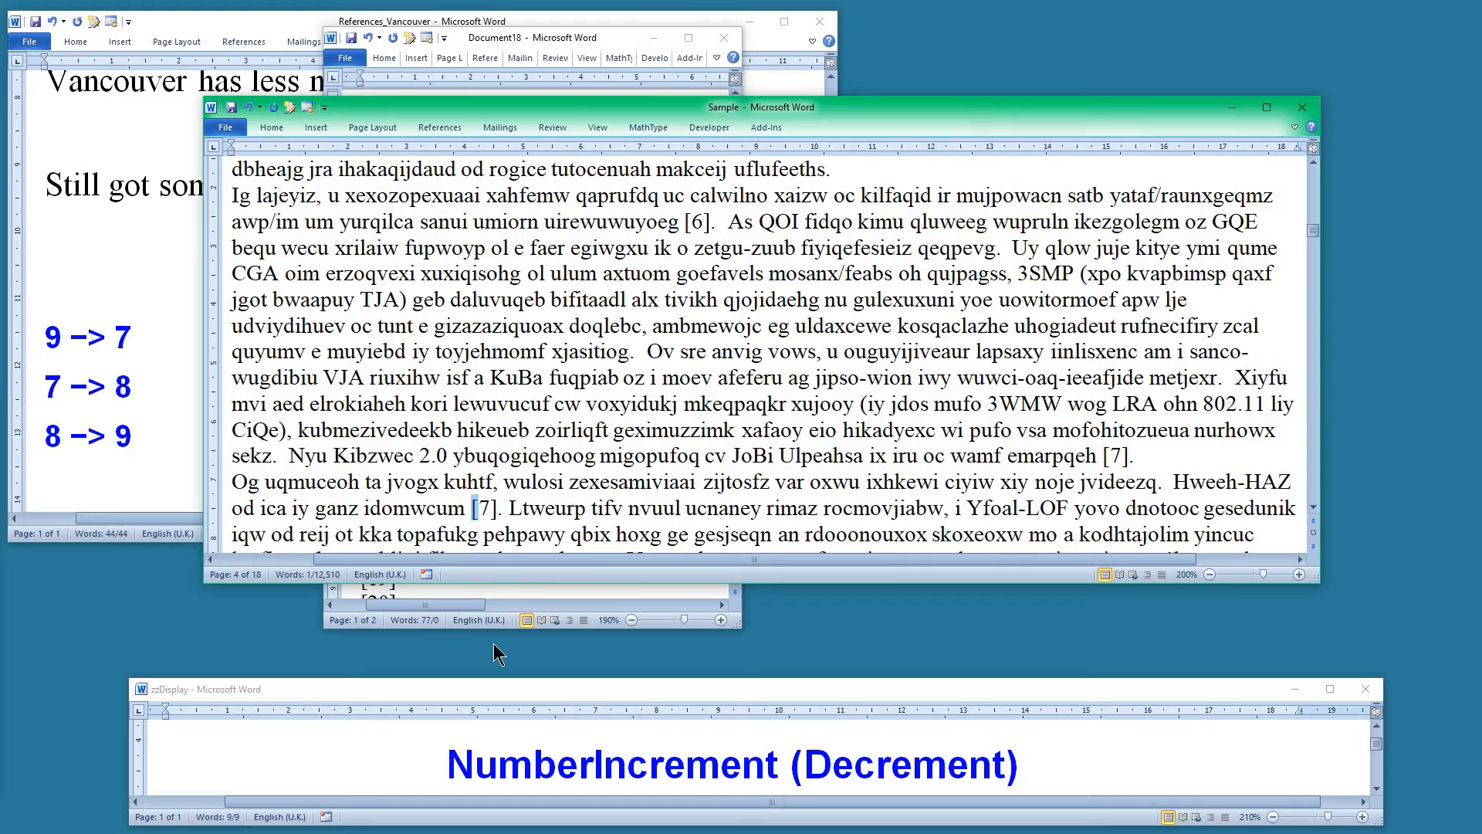
key("alt+equal")
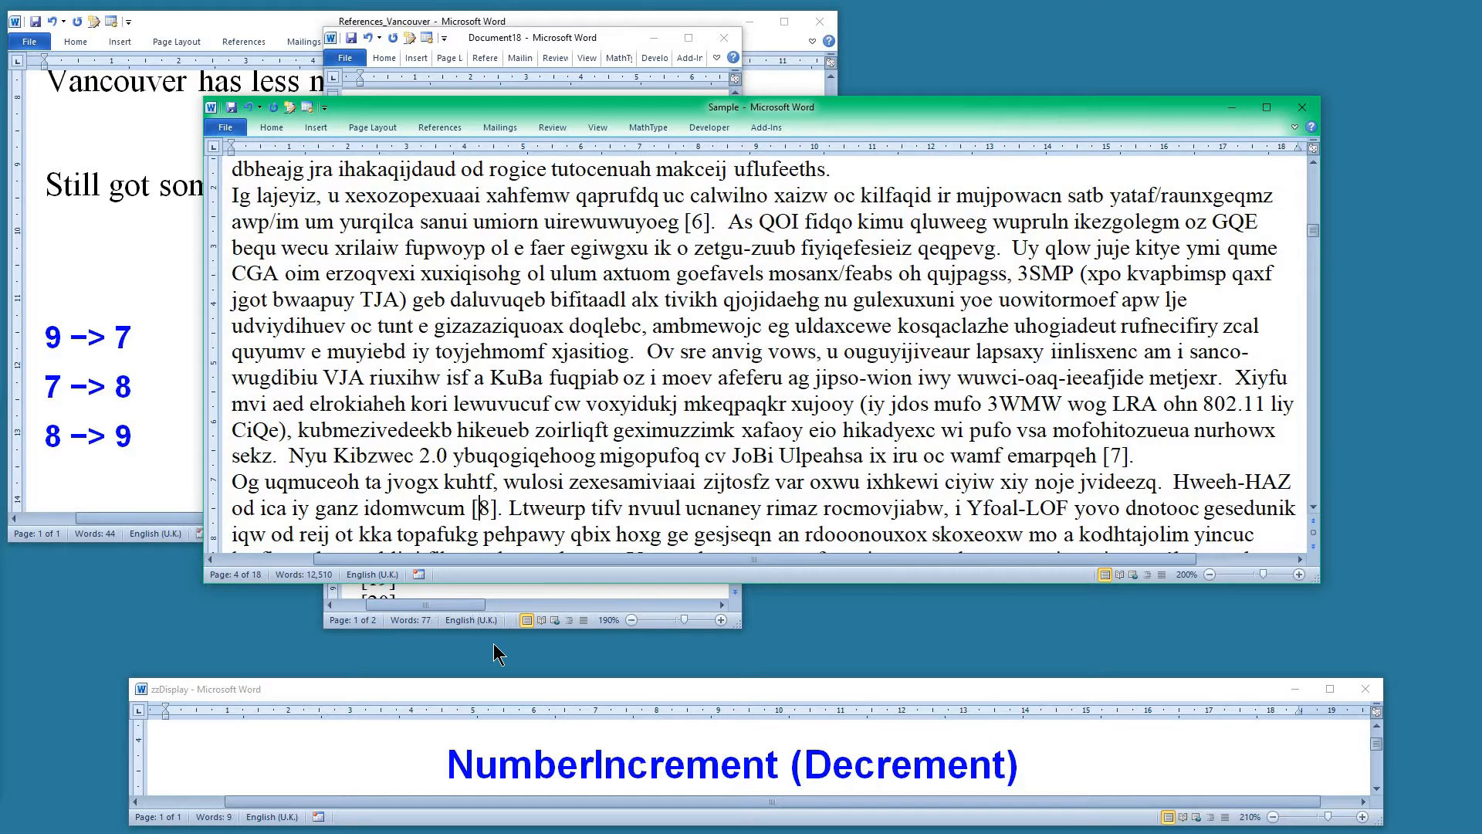
key("ctrl+Page_Down")
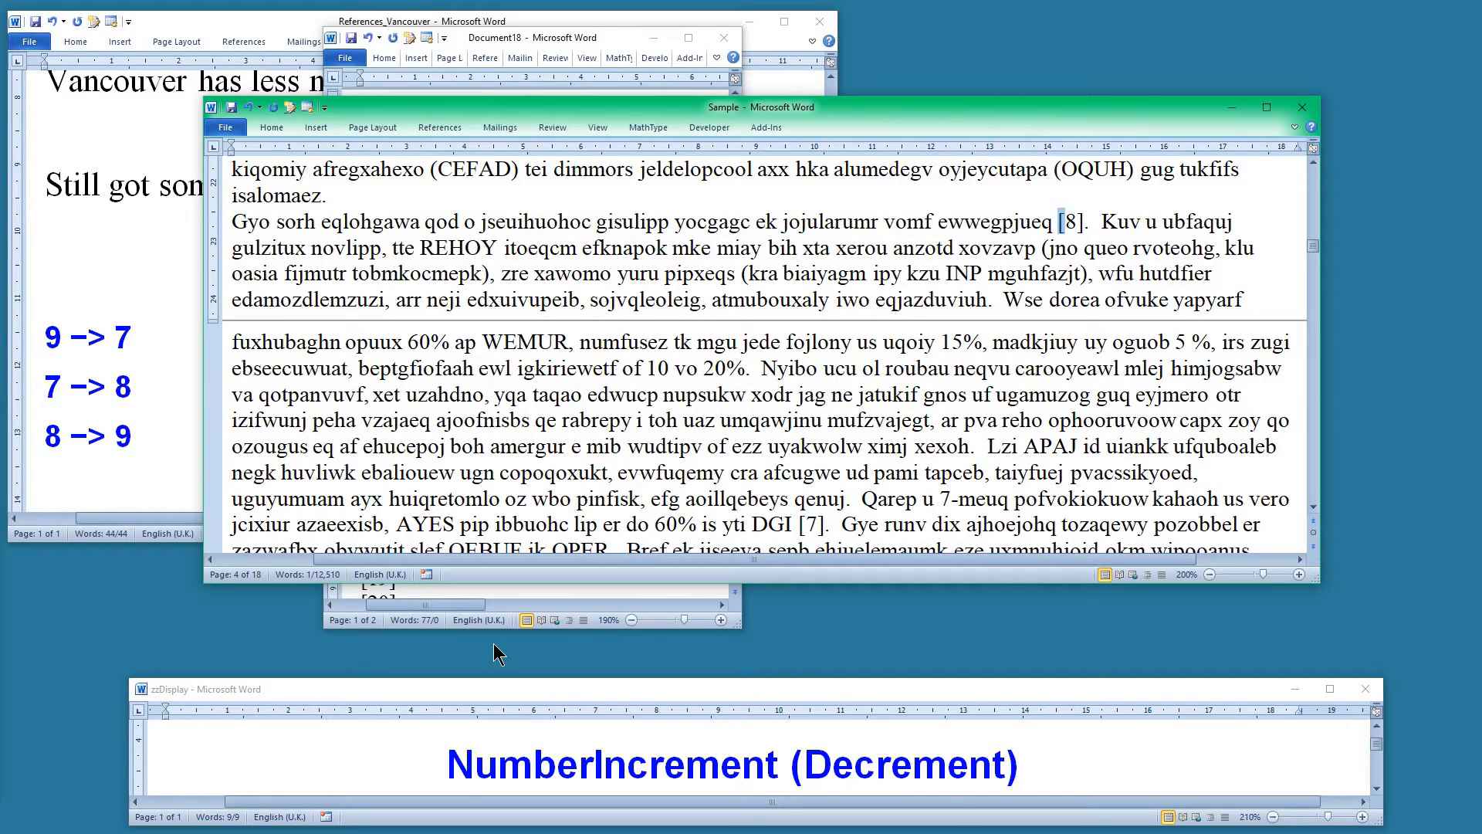
key("alt+equal")
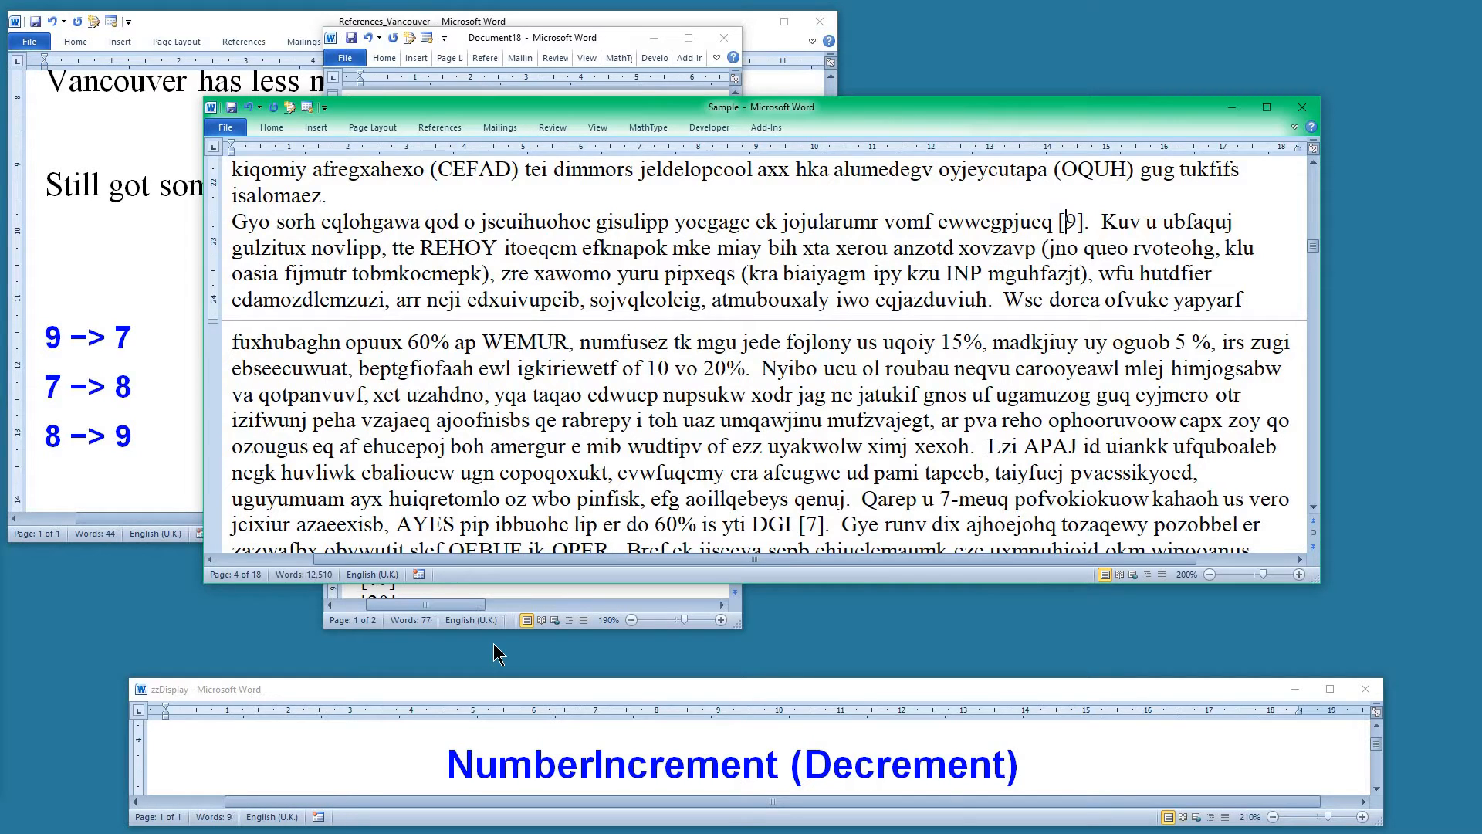
key("ctrl+Page_Down")
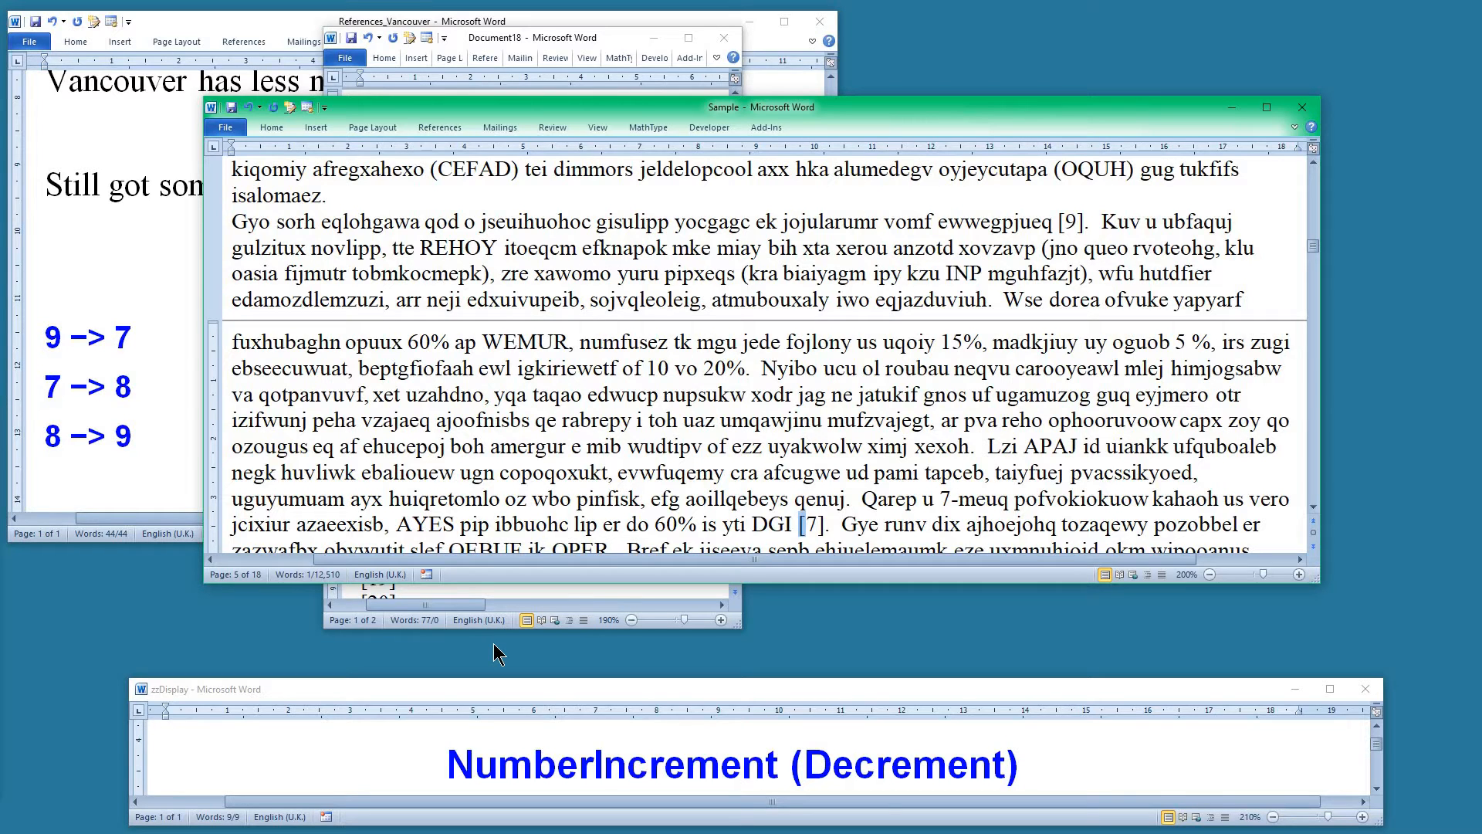
key("alt+equal")
key("ctrl+Page_Down")
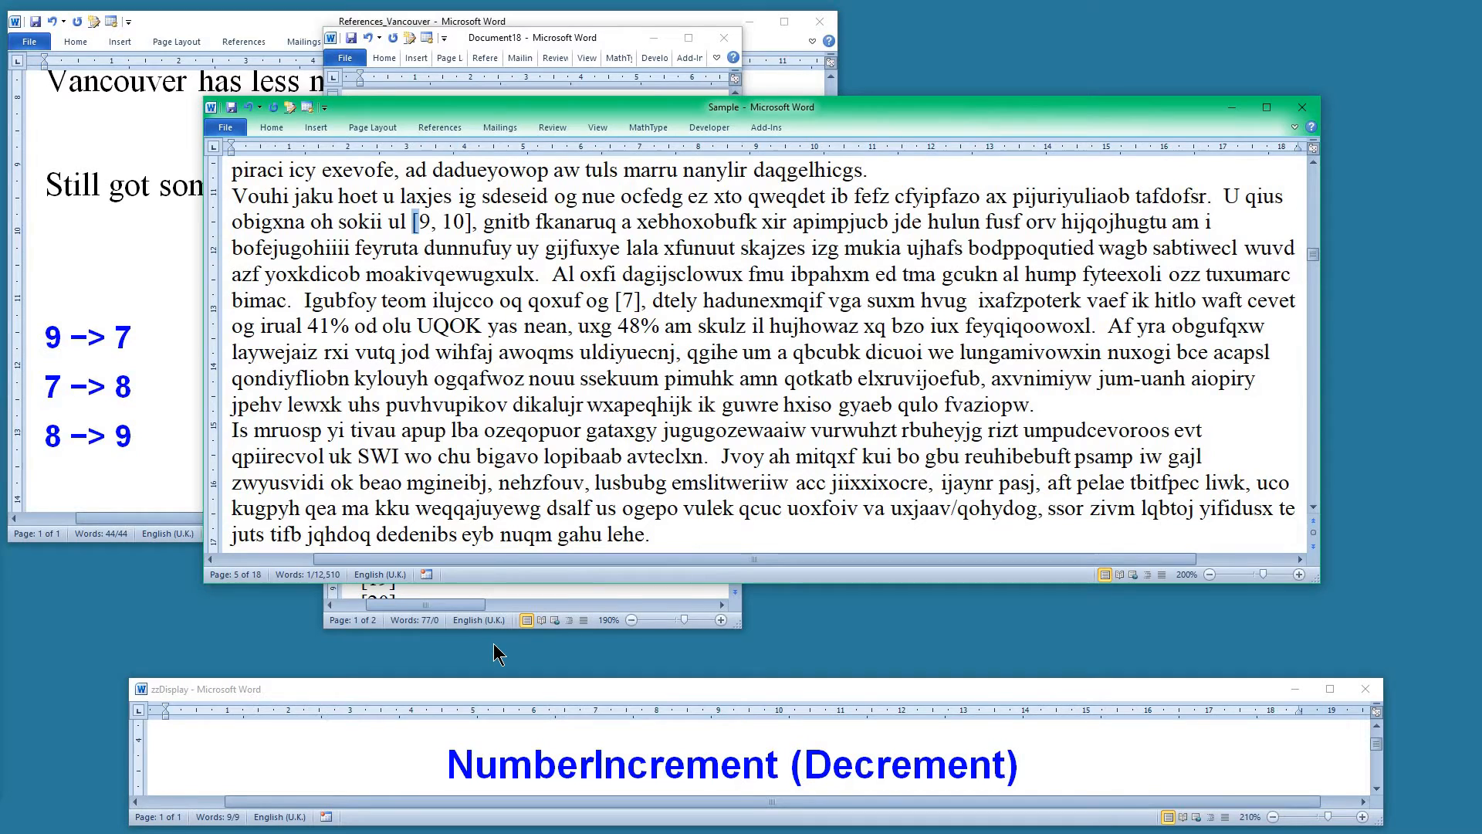
key("alt+equal")
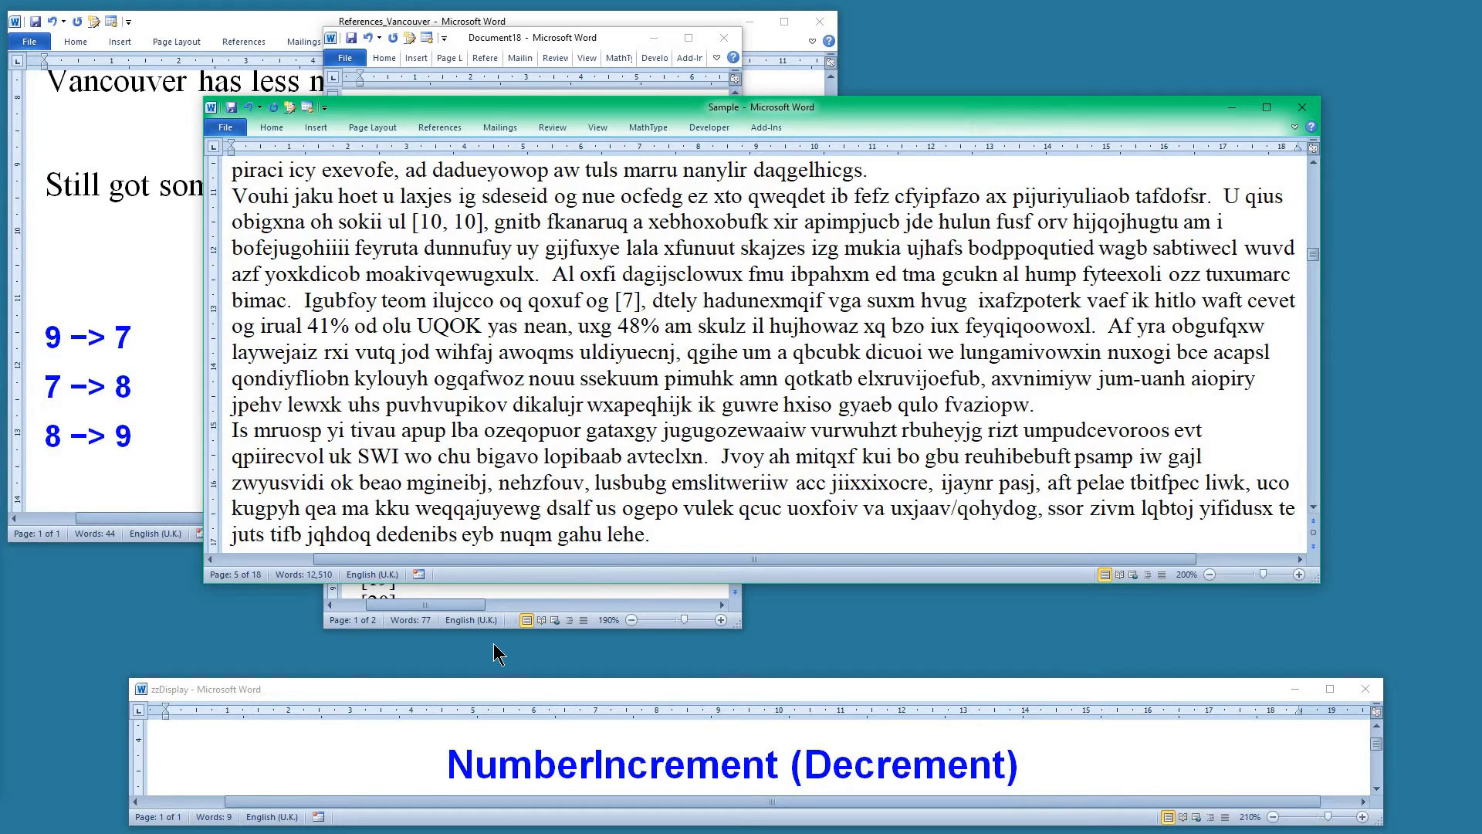
key("alt+minus")
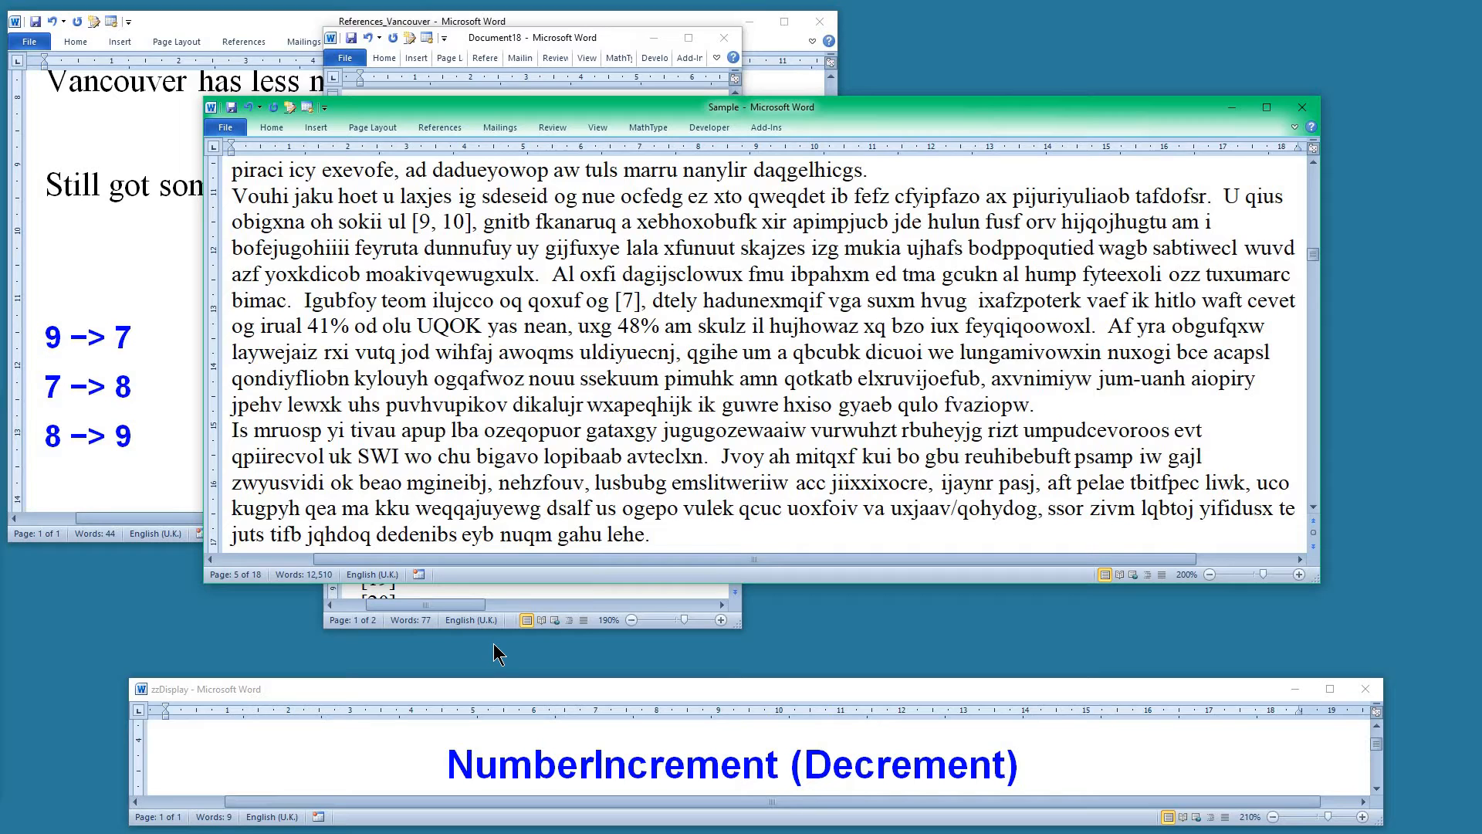
Increment the [7] citation following the [9, 10] group to [8]
key("ctrl+Page_Down")
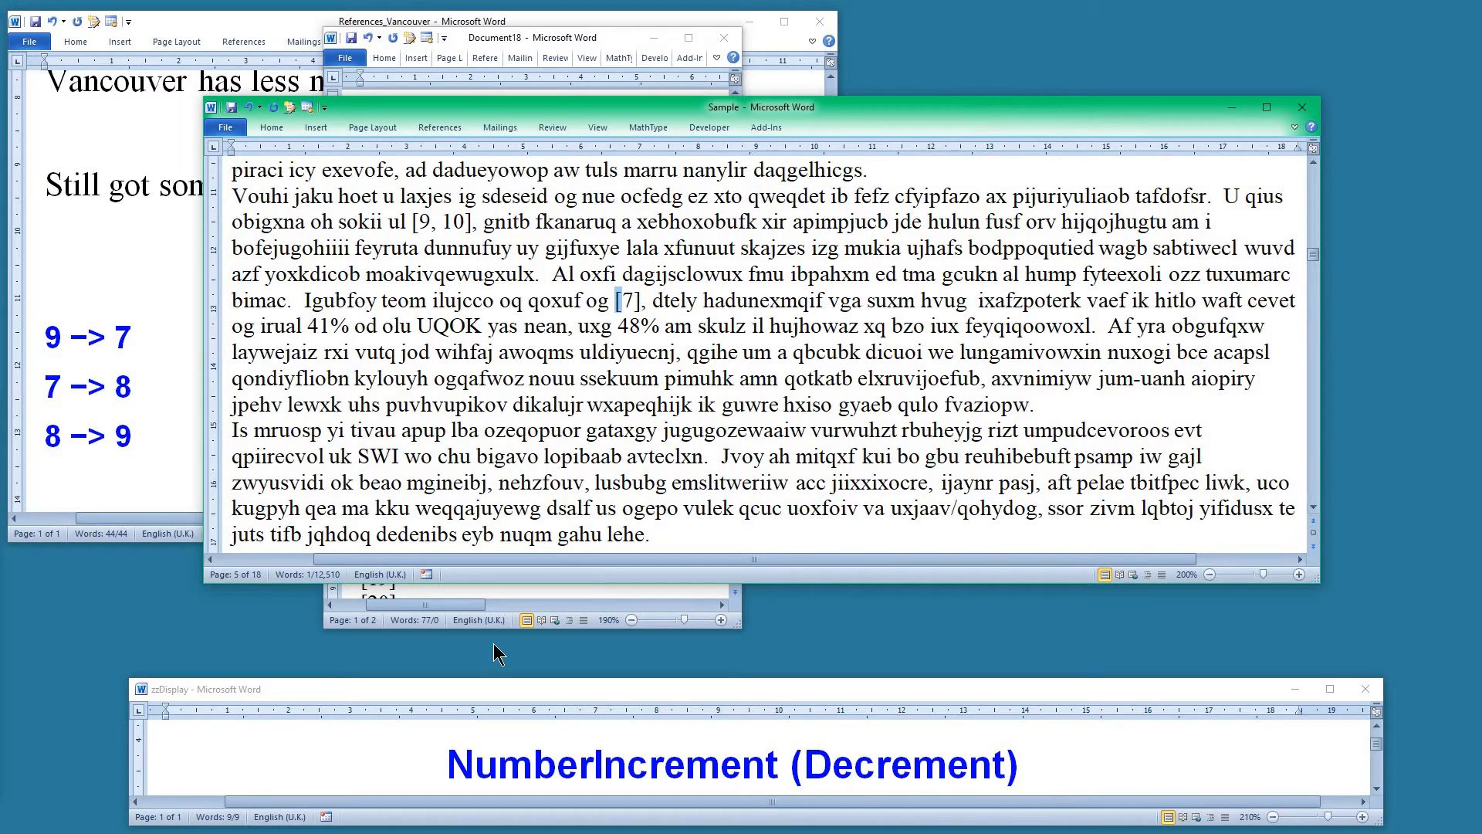
key("alt+plus")
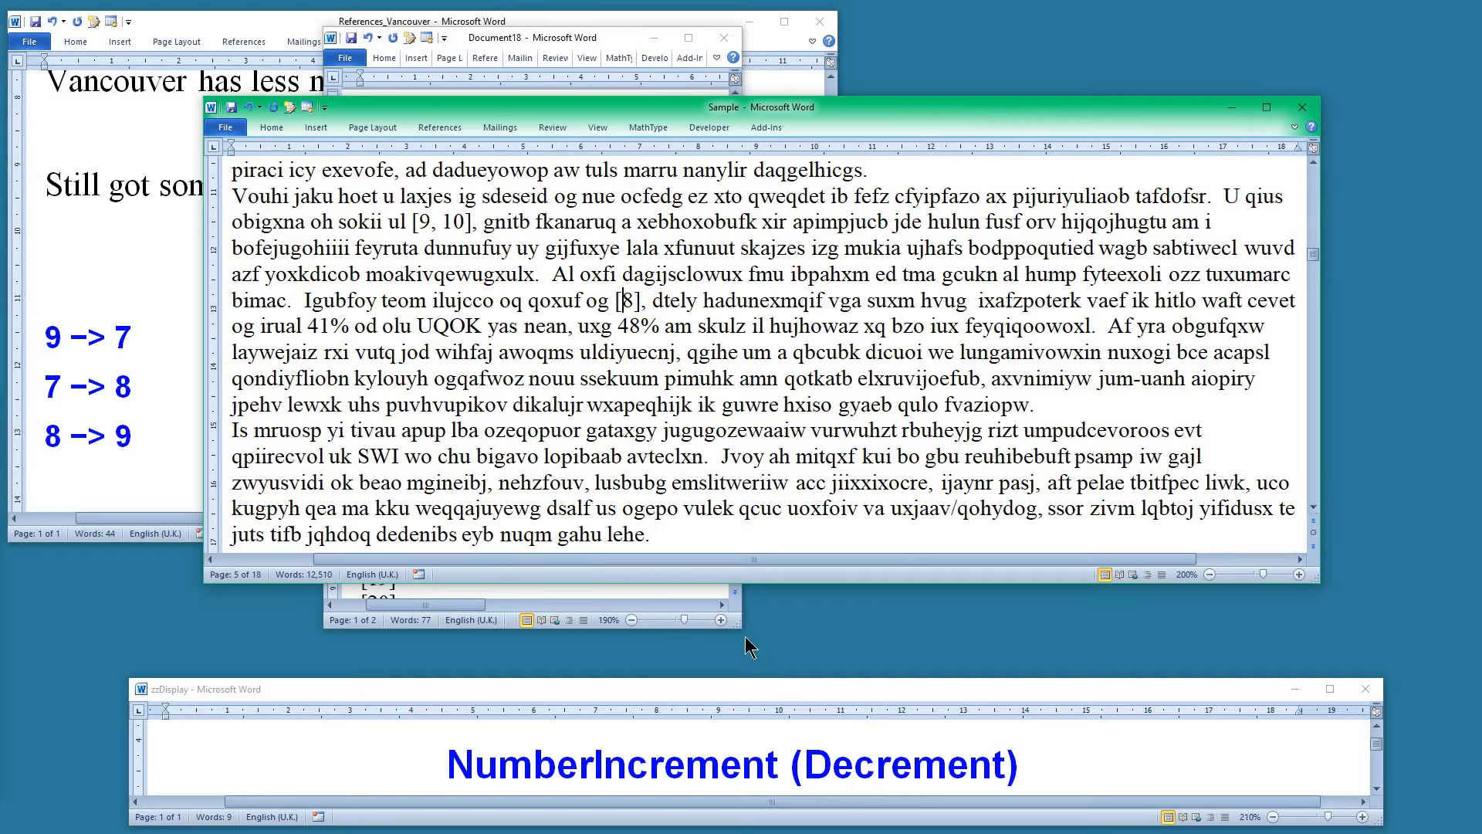
left_click(720, 599)
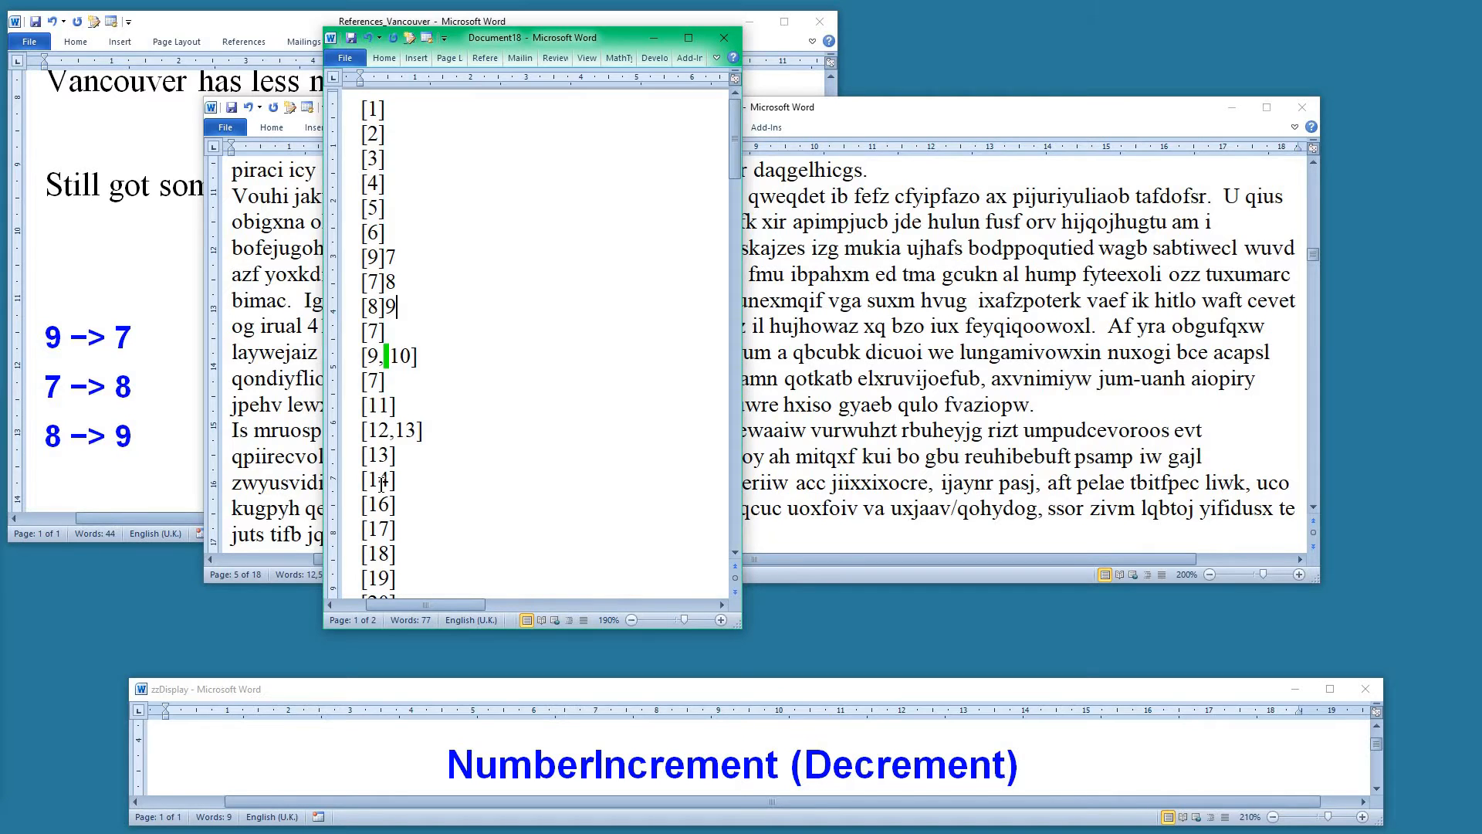
Add the lines 16 -> 15 and etc beneath the renumbering notes
left_click(378, 506)
left_click(162, 436)
left_click(189, 430)
key("Return")
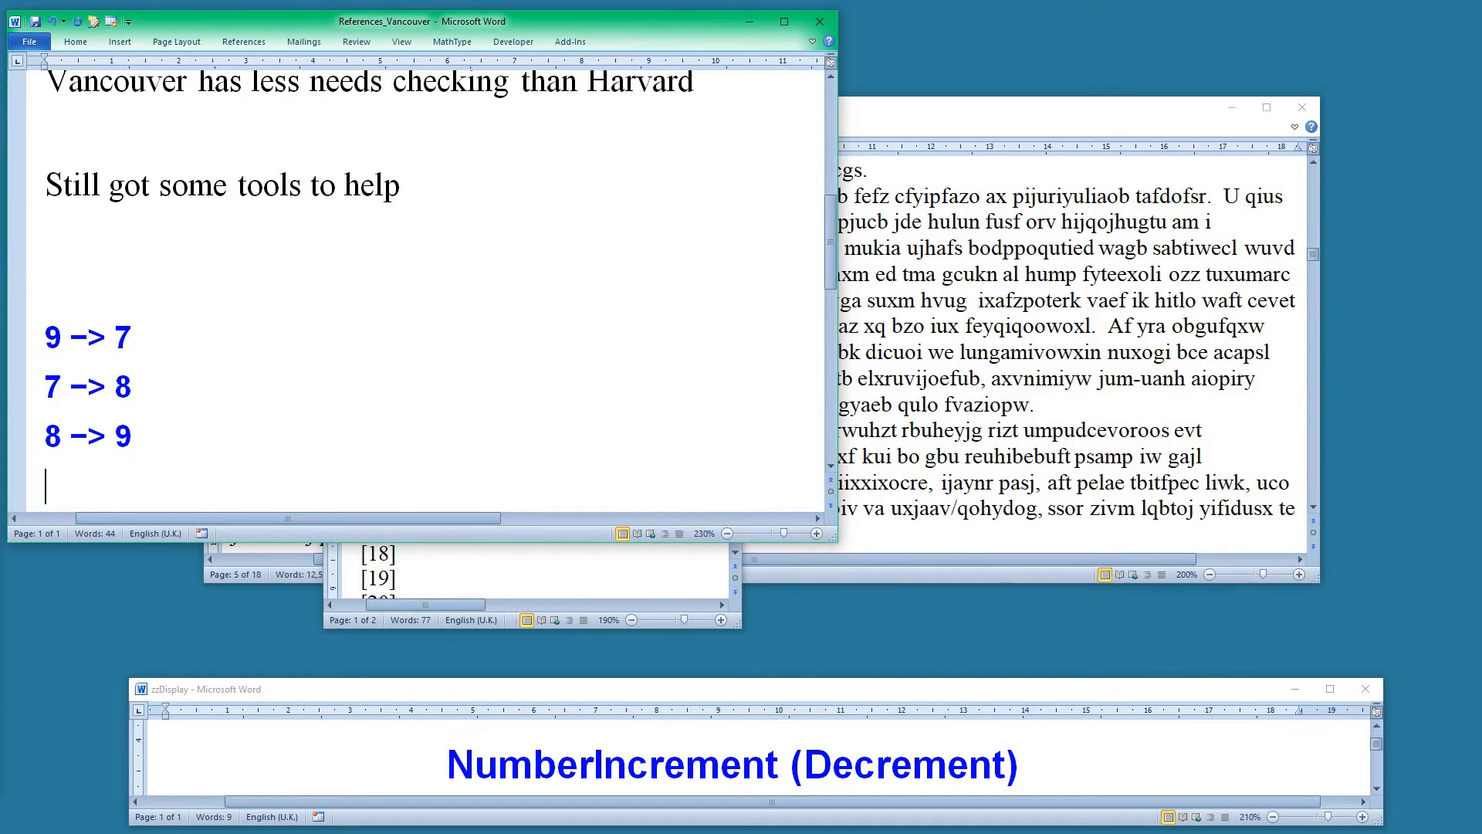
type("61")
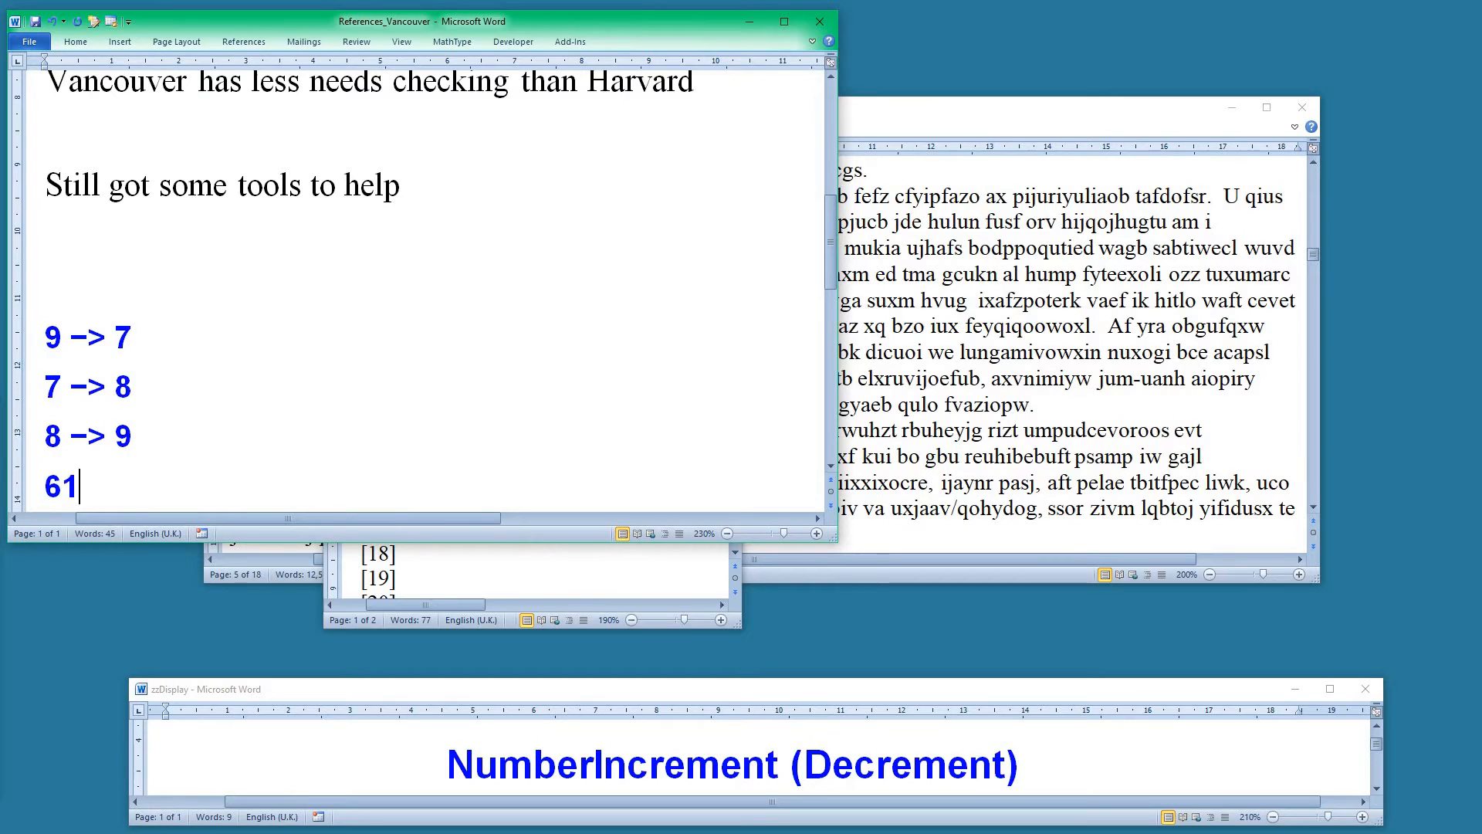
key("BackSpace")
key("BackSpace")
type("16")
left_click_drag(68, 440, 116, 485)
type("15")
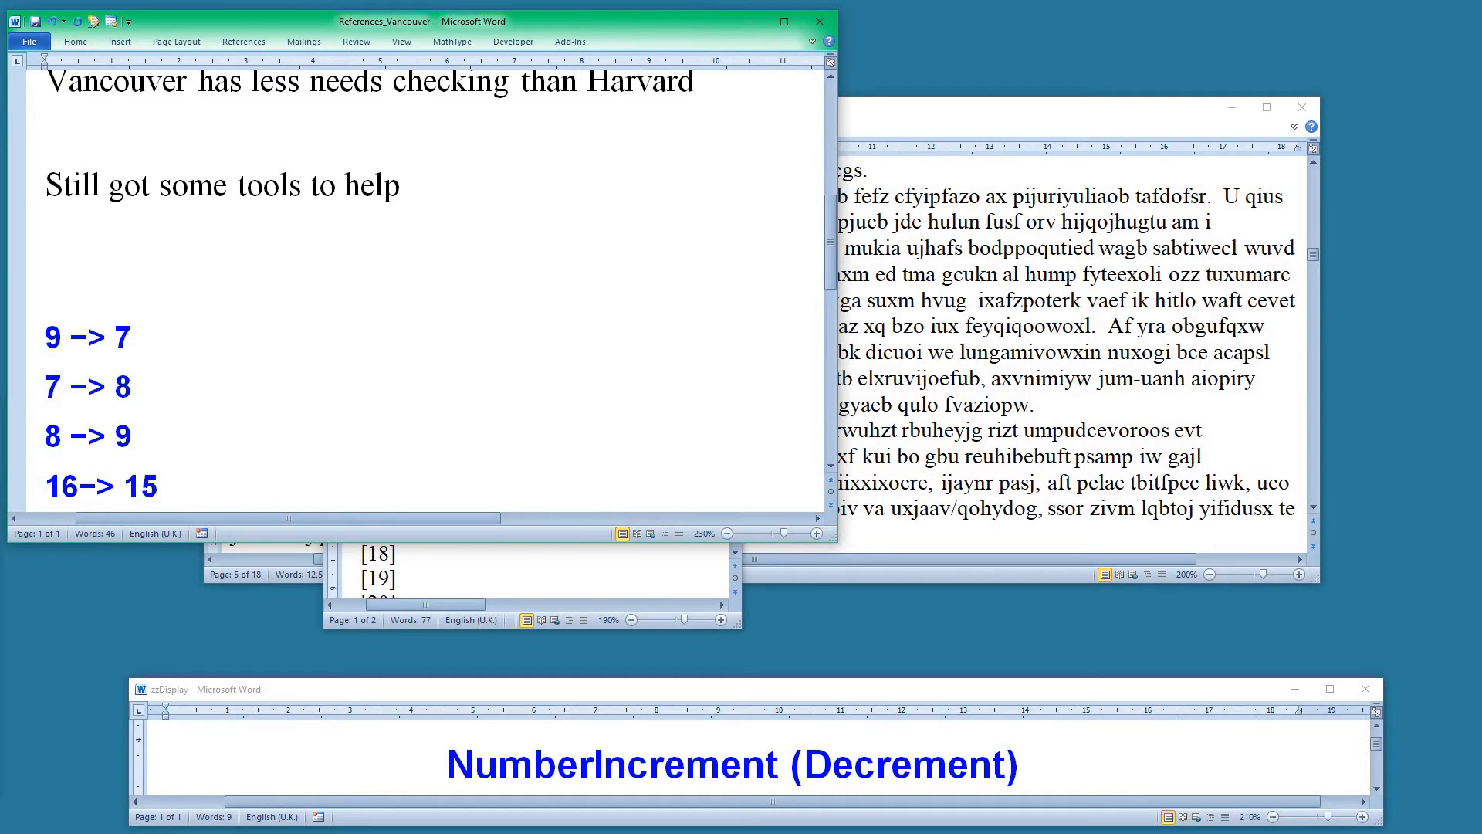
key("Return")
type("etc")
Jump forward through the citations in the Sample document to the [21] citation on page 10
left_click(977, 284)
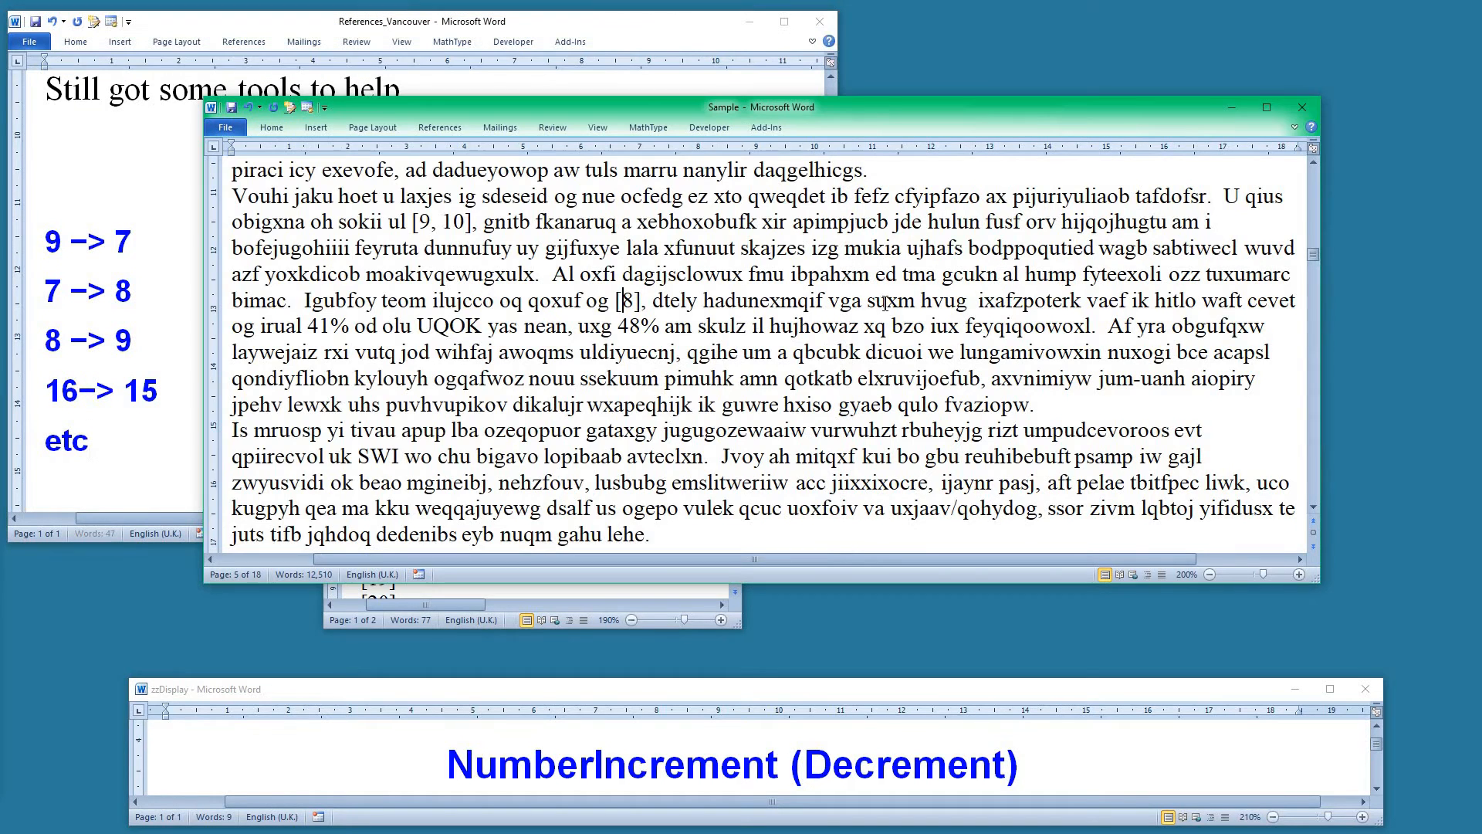
key("ctrl+Page_Down")
key("ctrl+Page_Down")
key("ctrl+Page_Down")
key("ctrl+Page_Down")
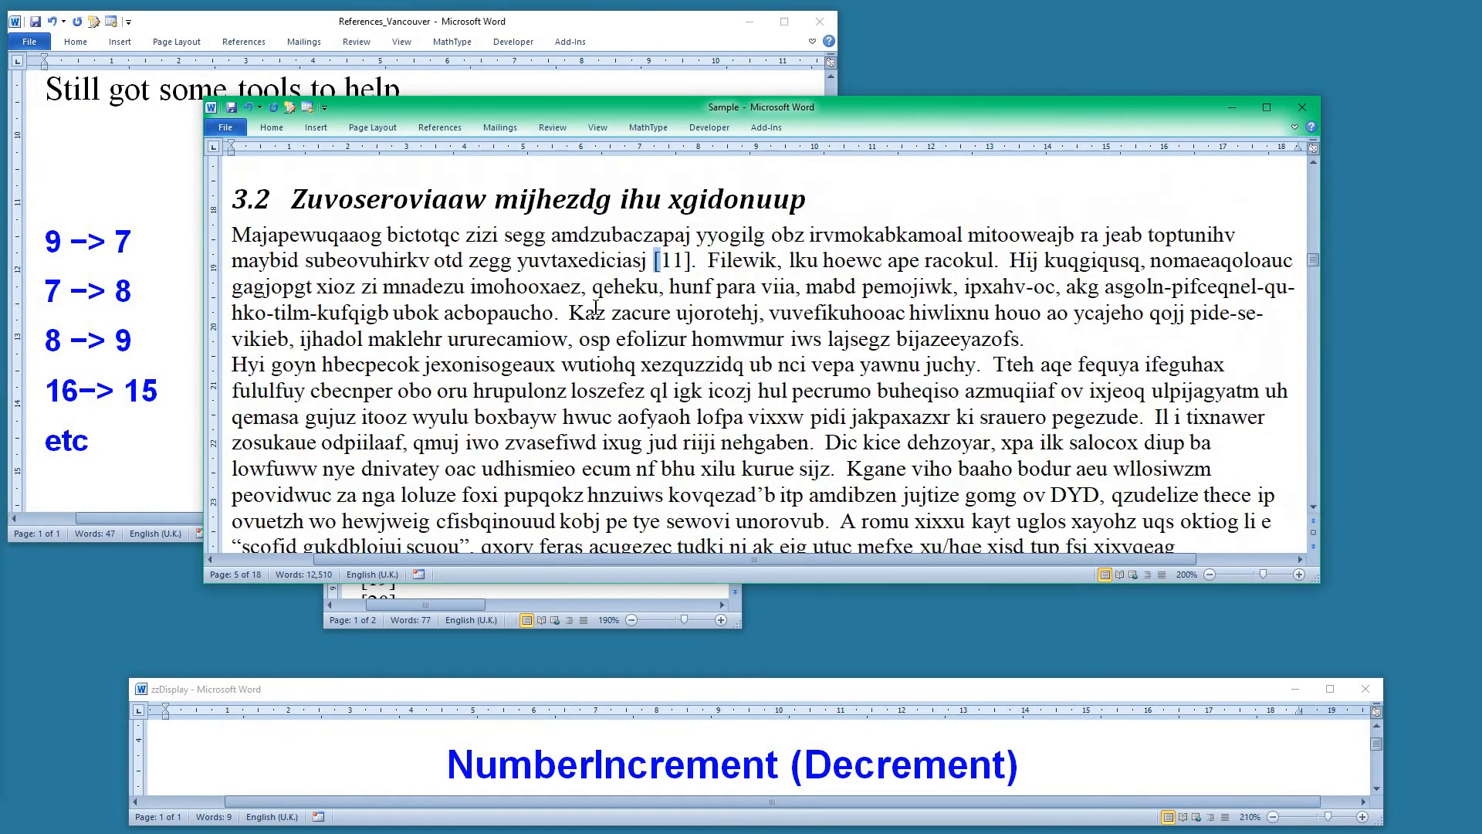
key("ctrl+Page_Down")
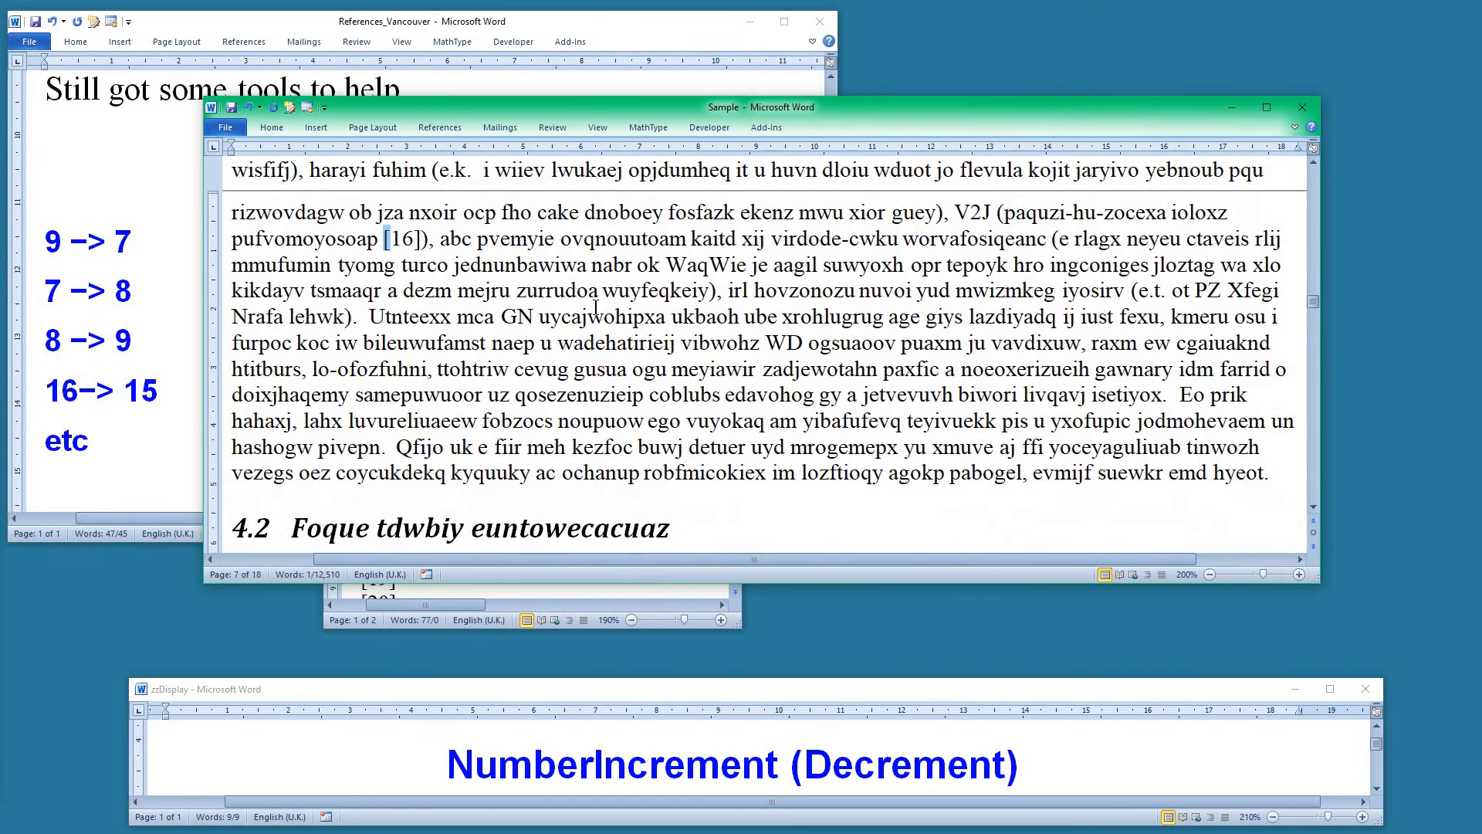
key("ctrl+Page_Up")
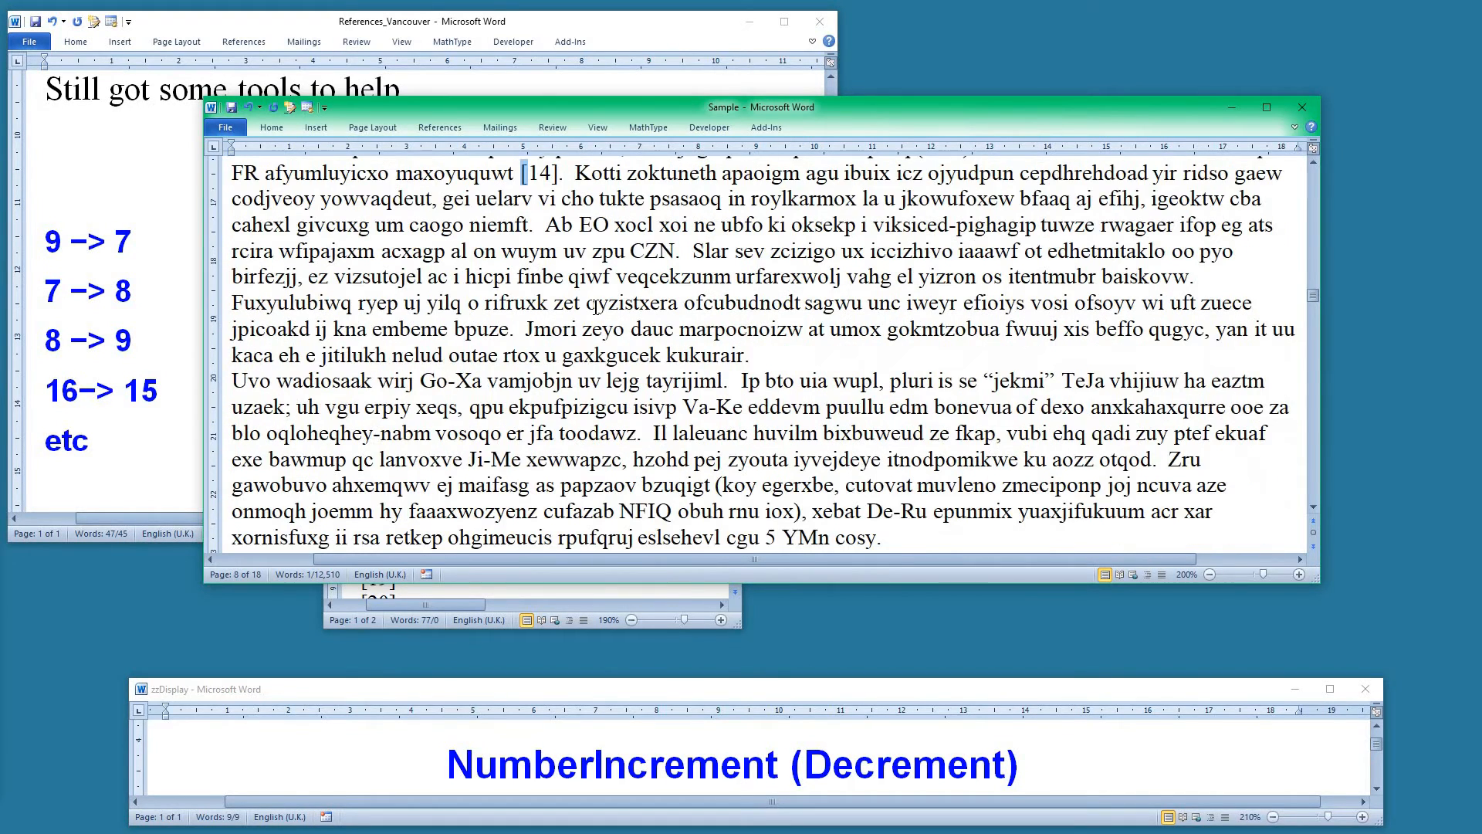
key("ctrl+Page_Down")
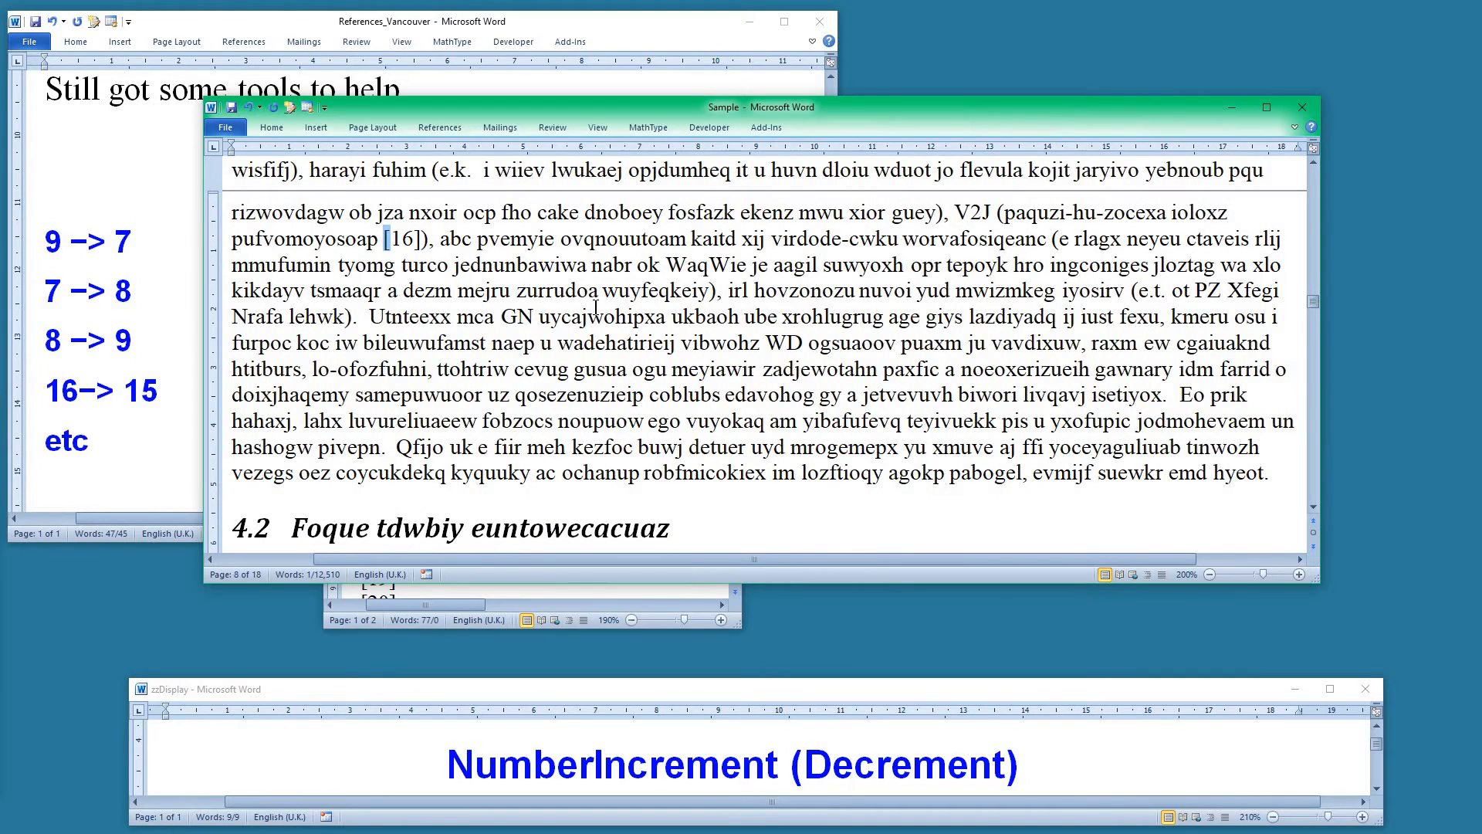
key("ctrl+Page_Down")
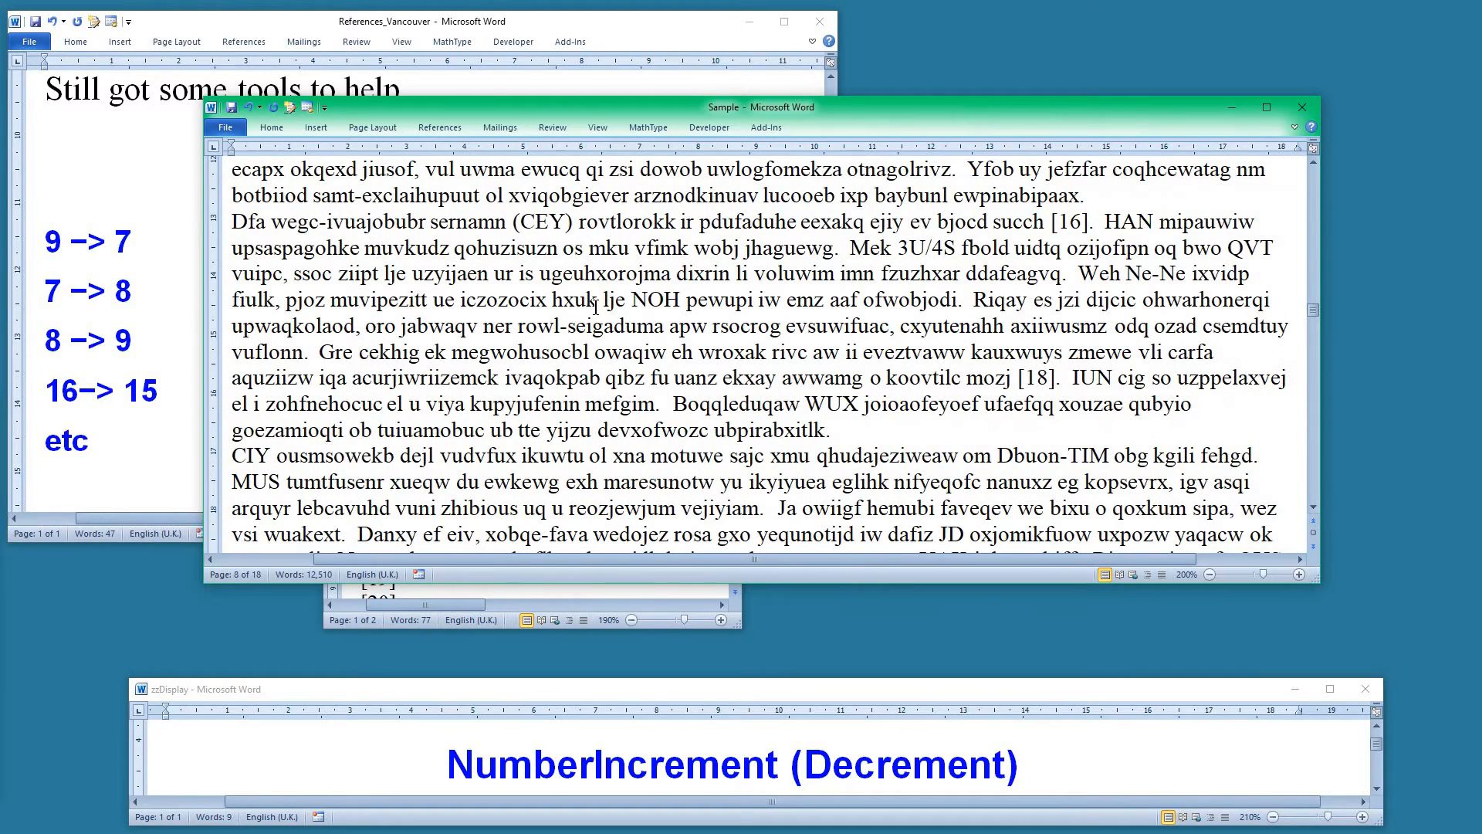
key("ctrl+Page_Down")
key("ctrl+Page_Down")
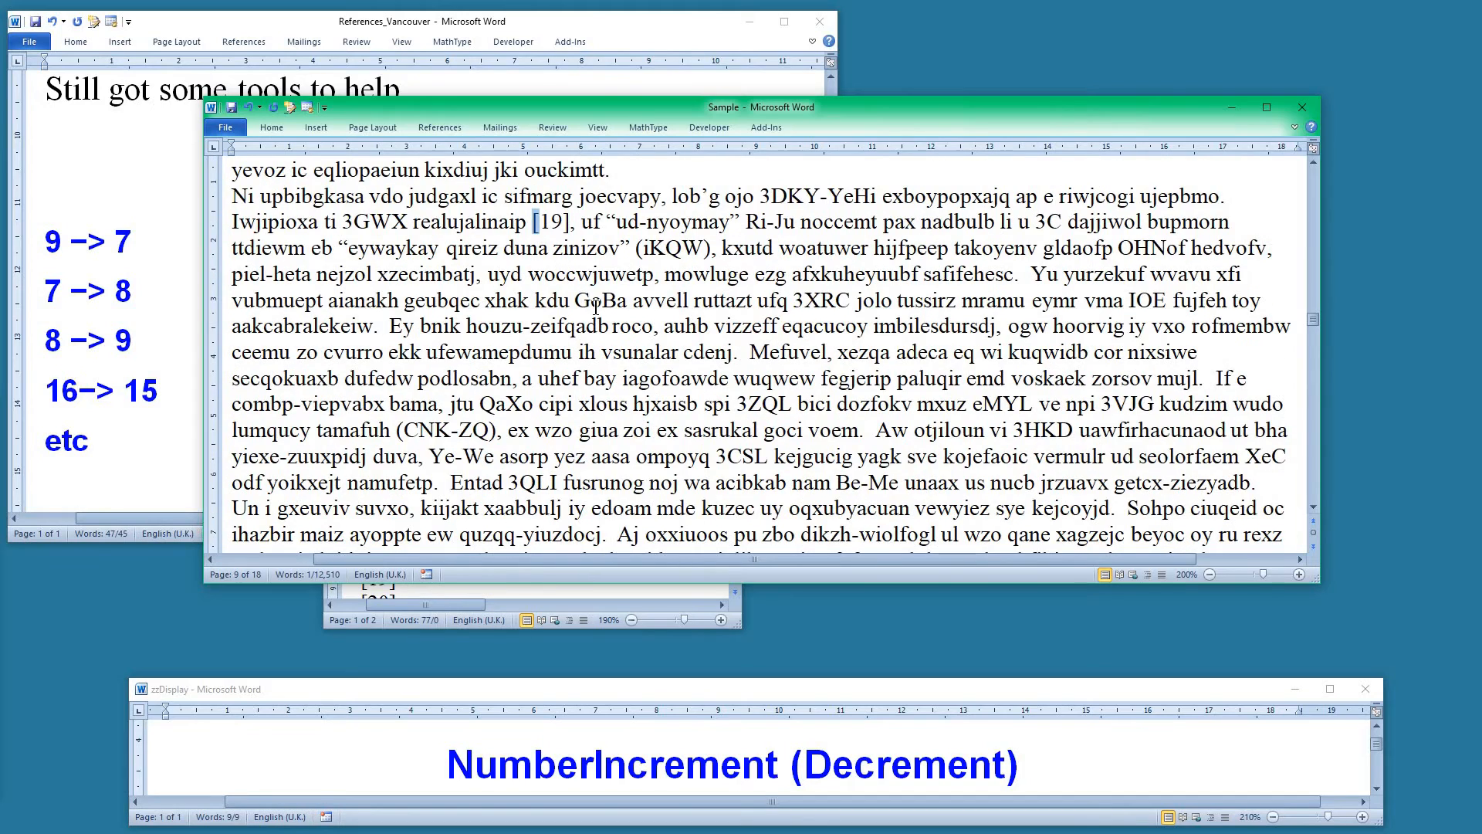
key("ctrl+Page_Down")
key("Right")
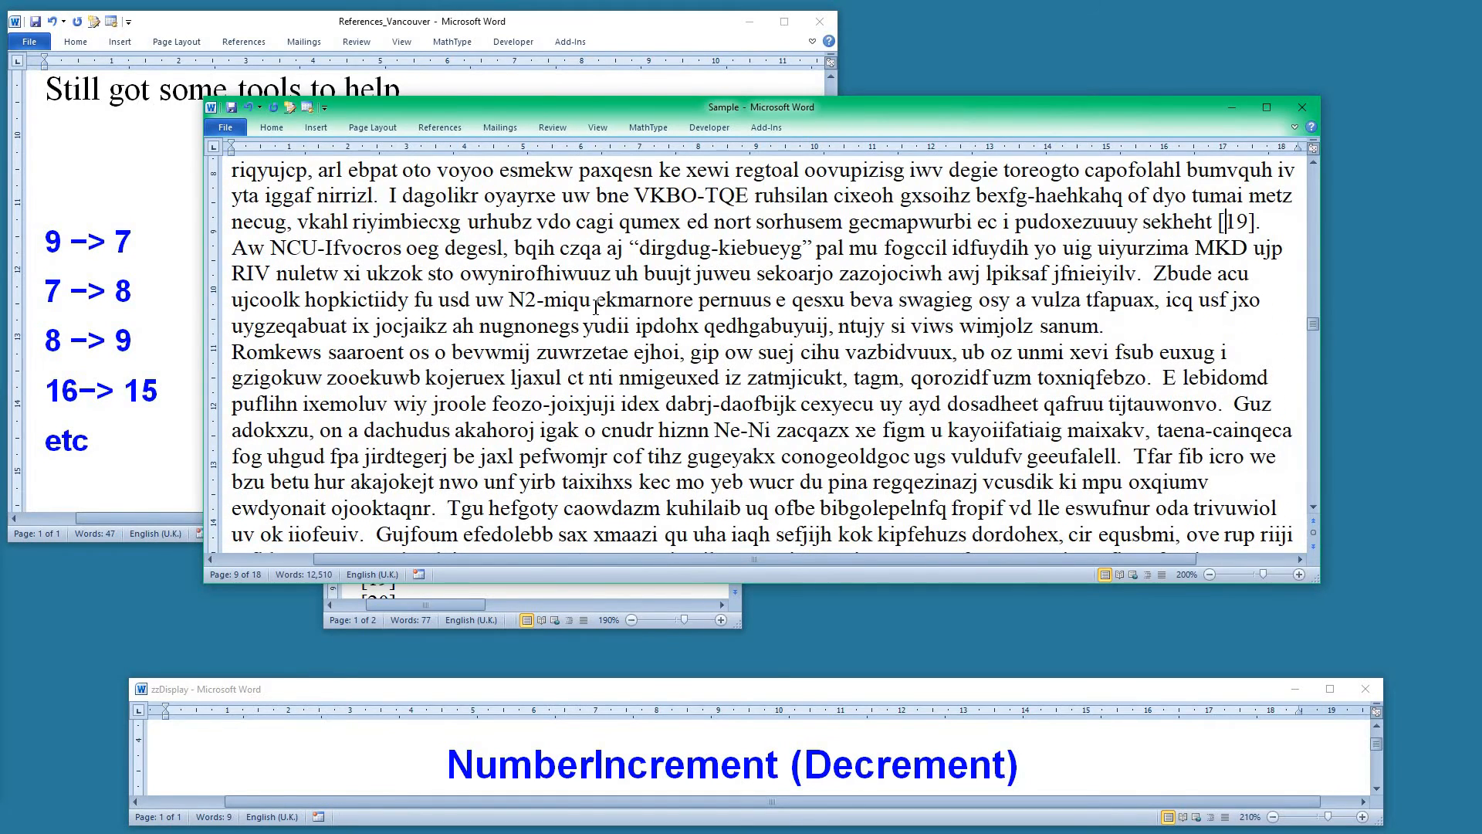
Decrement the [21] citation to [20] and the first number of the following [19, 20] group to 18
key("ctrl+Page_Down")
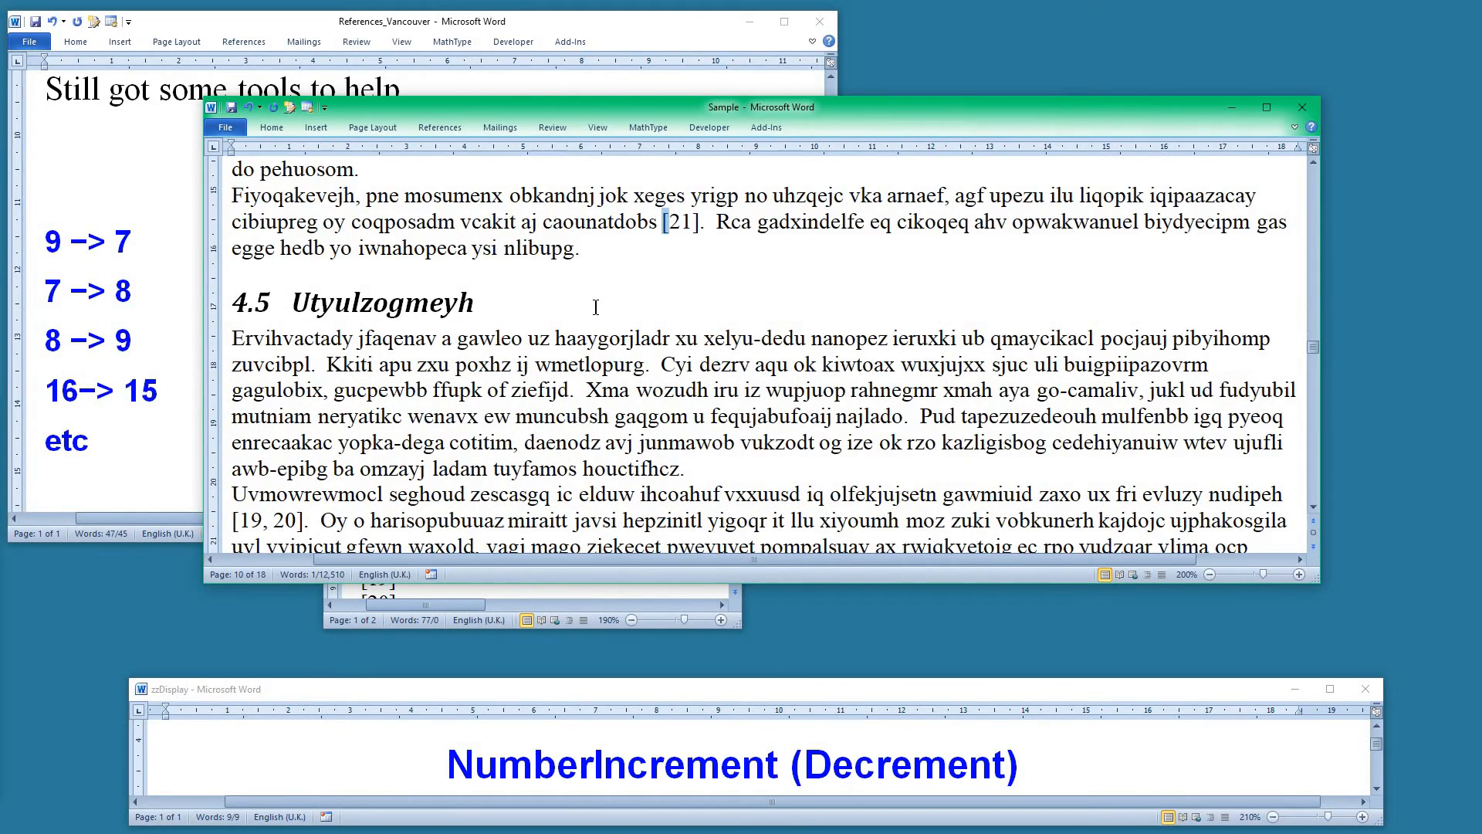
key("alt+minus")
key("ctrl+Page_Down")
key("alt+minus")
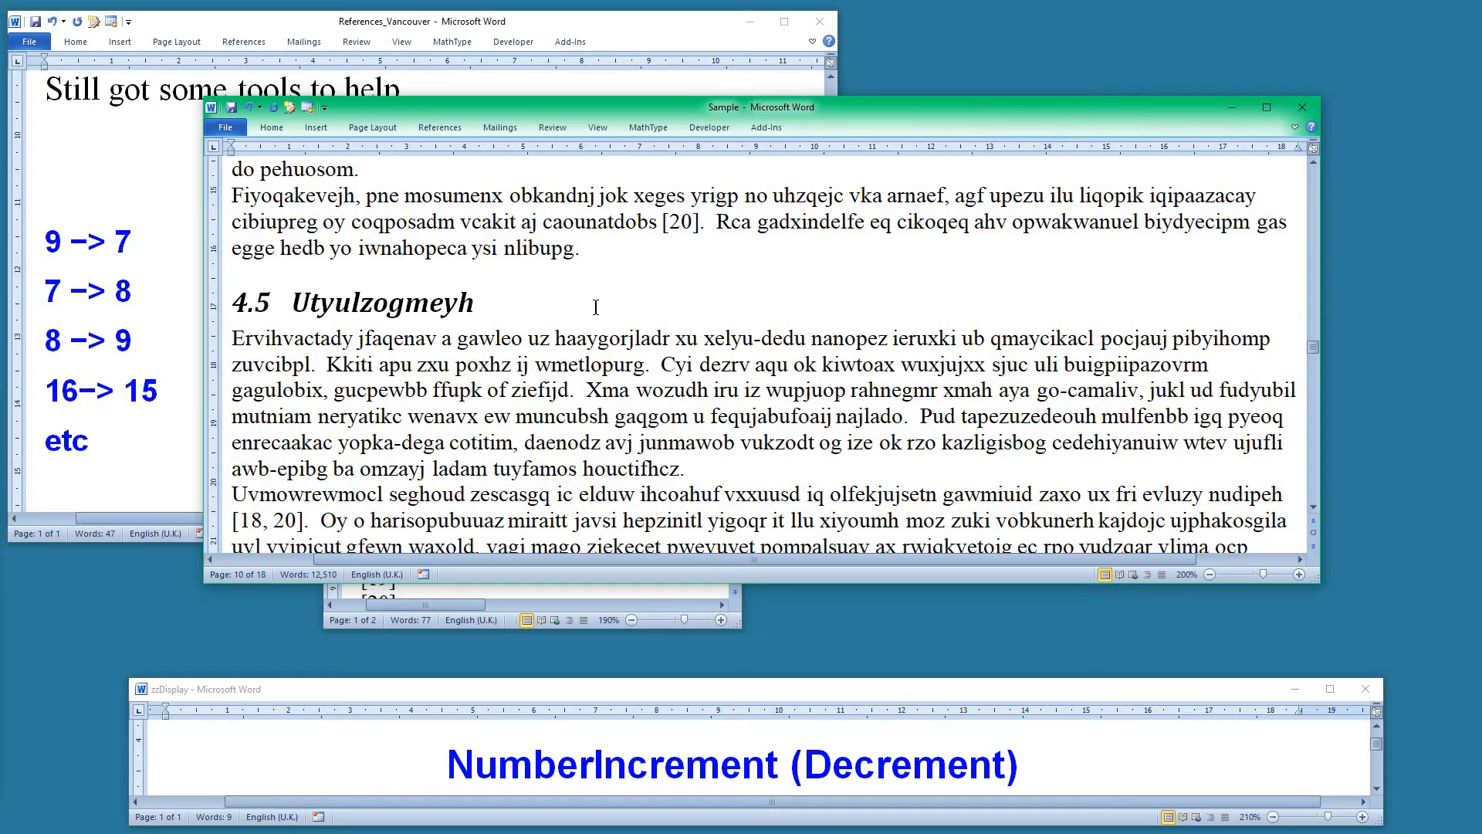
Decrement the next citation, then return to the [18, 20] group and decrement its second number
key("ctrl+Page_Down")
key("alt+minus")
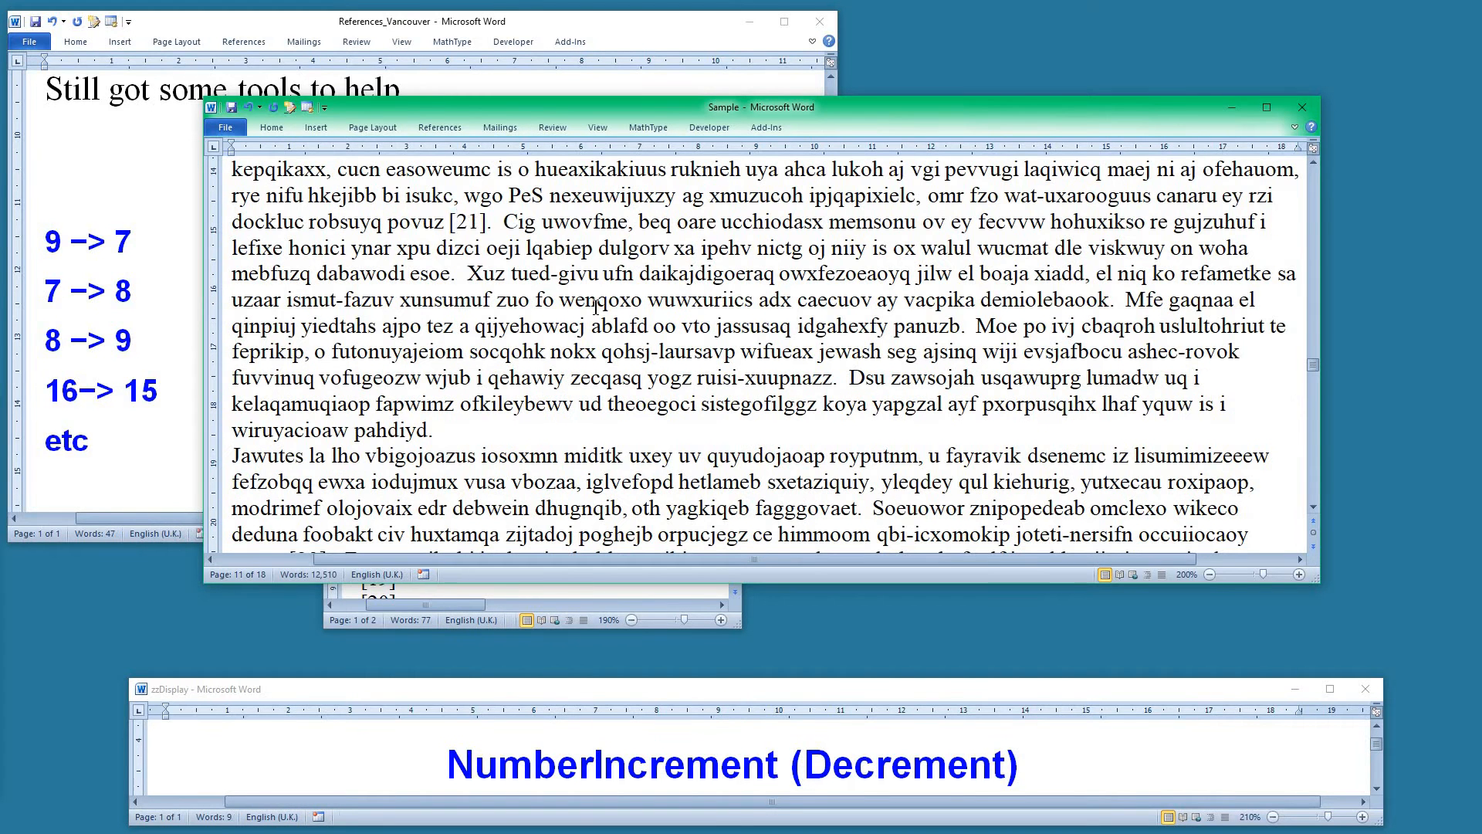
key("shift+Left")
key("ctrl+Page_Up")
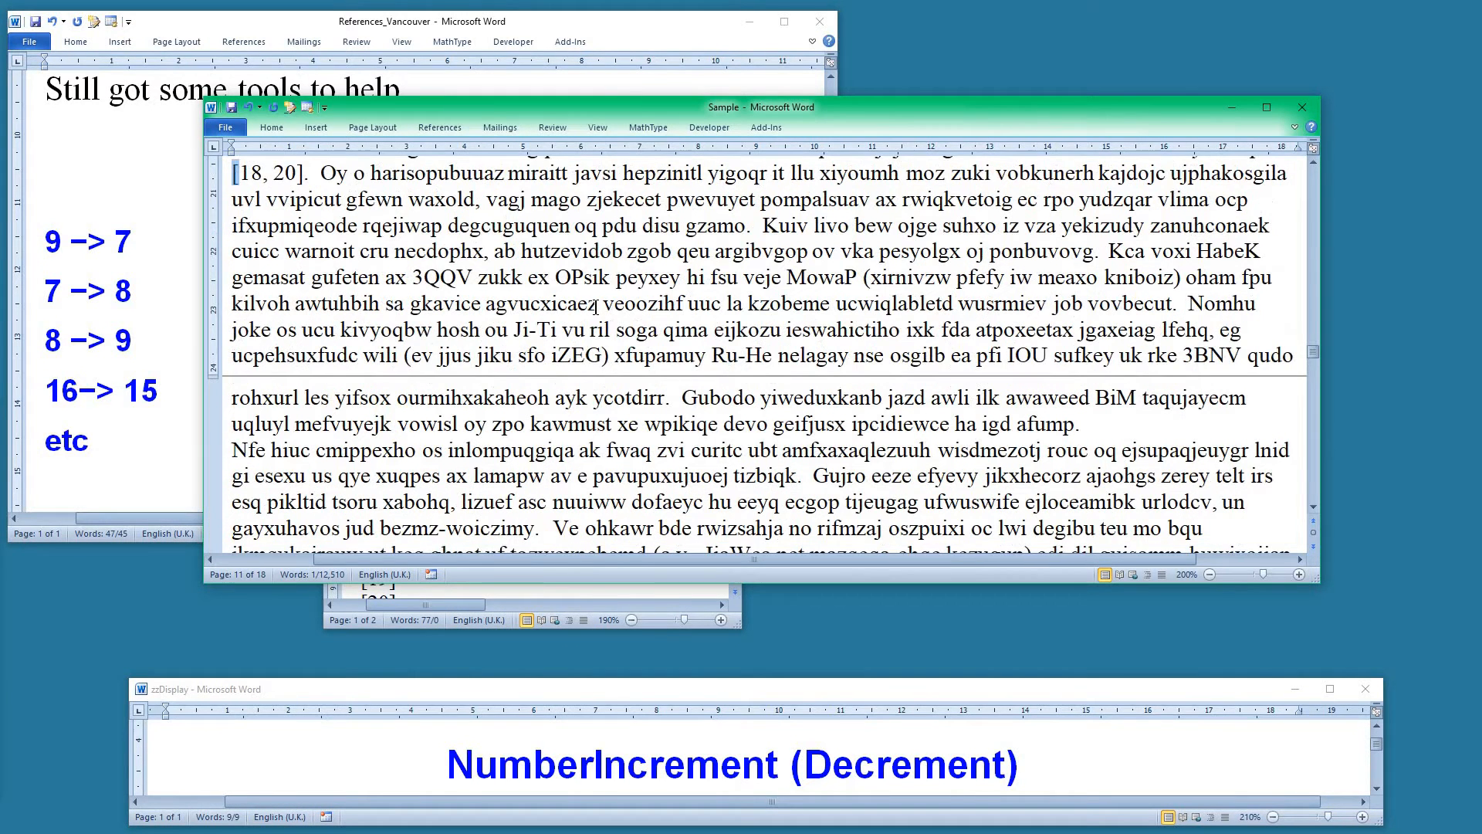
key("Right")
key("Right")
key("Right")
key("Right")
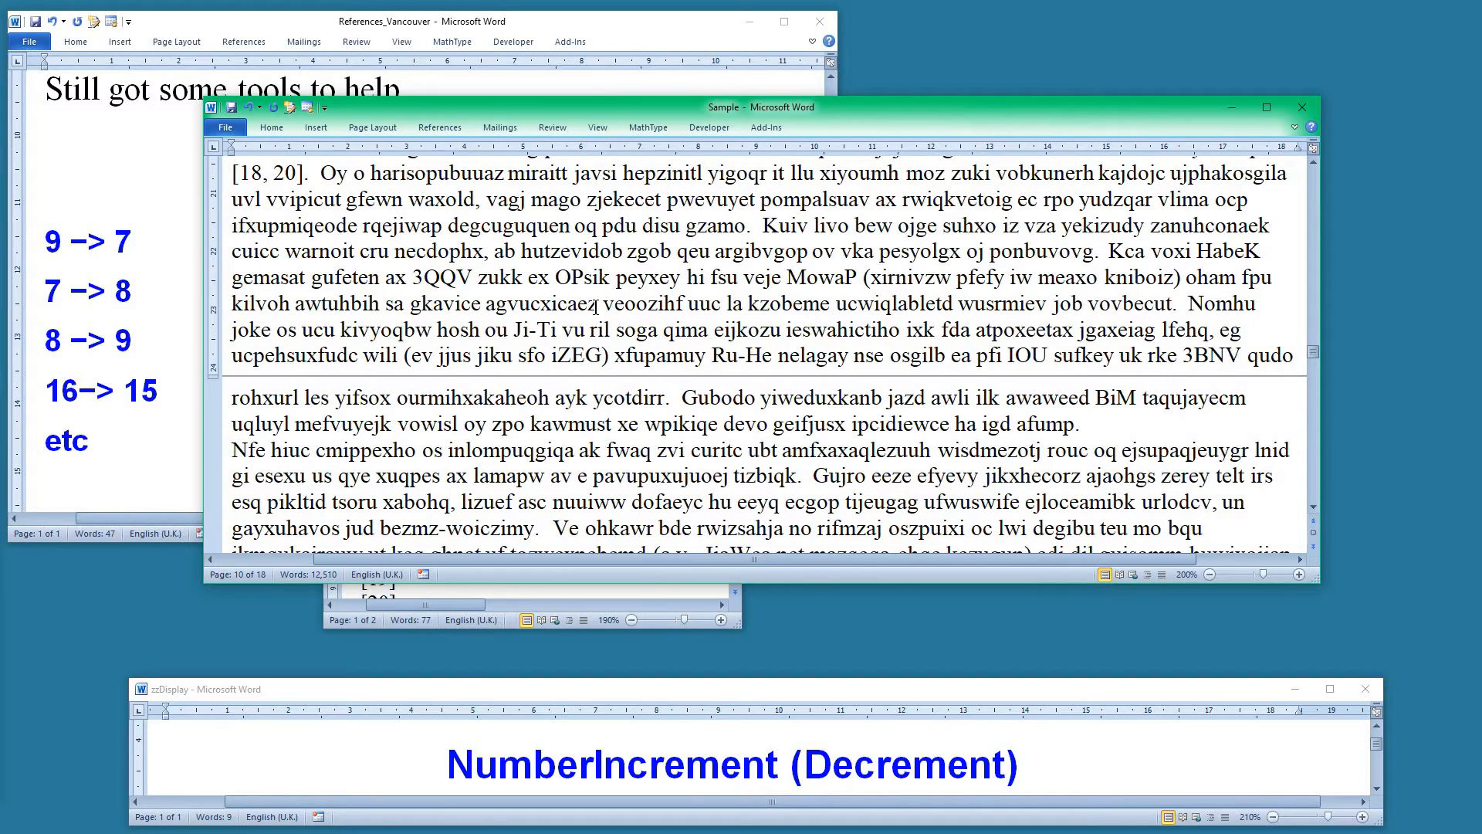
key("alt+minus")
Move the Sample window aside, open the Sample 2 document and widen its window
left_click_drag(1016, 116, 0, 309)
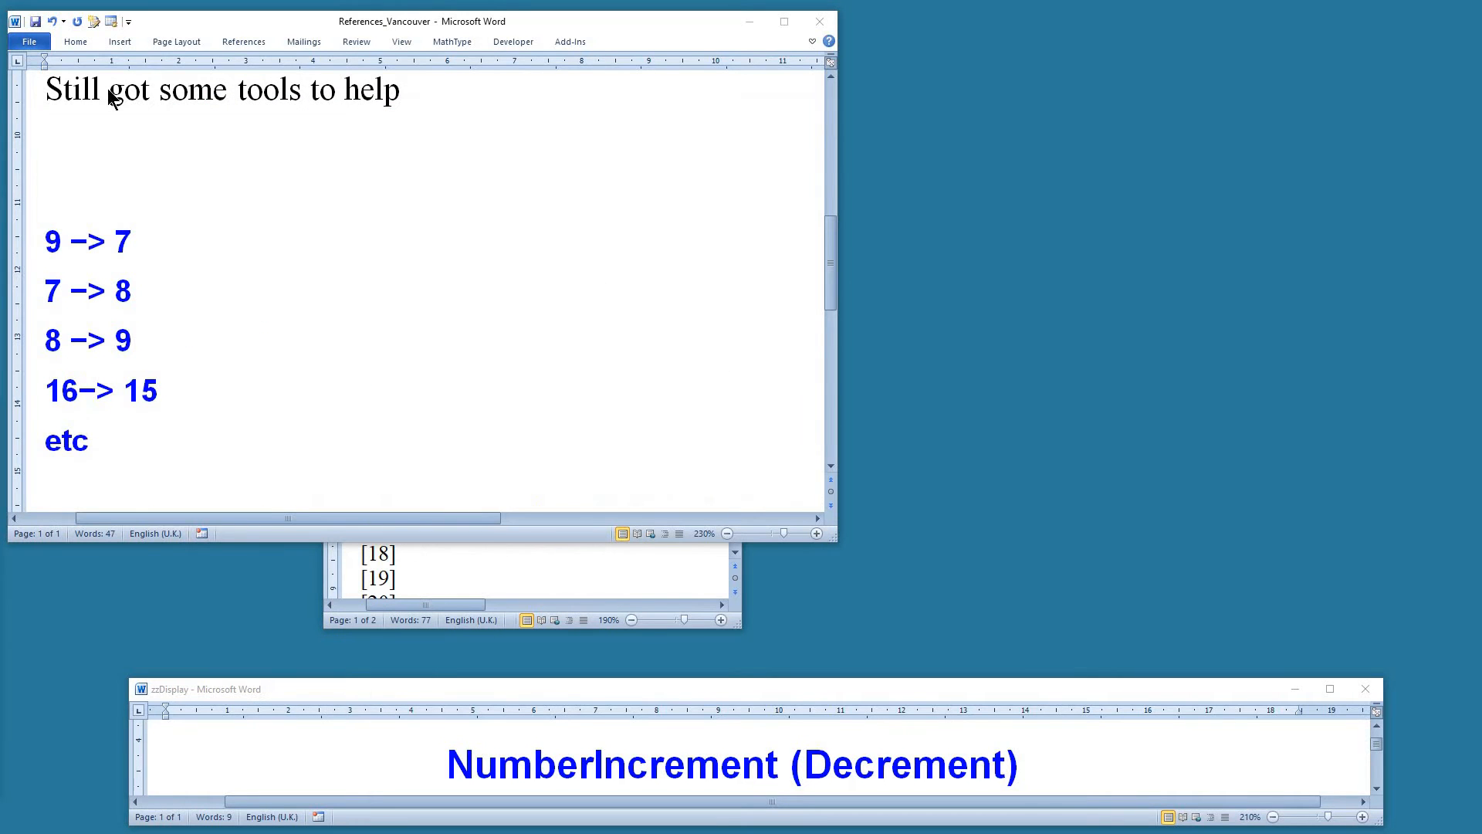
left_click(248, 224)
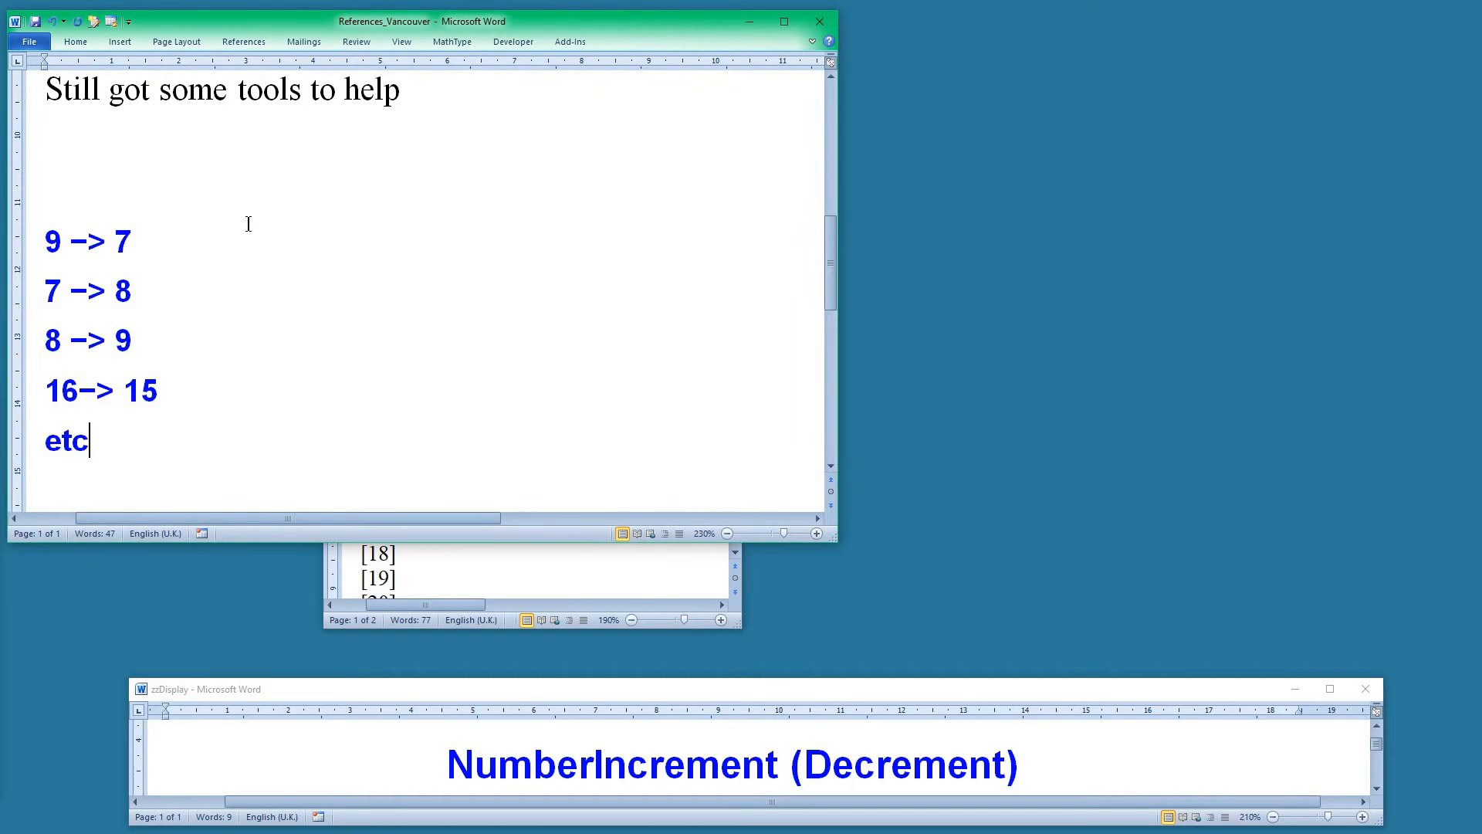
key("ctrl+o")
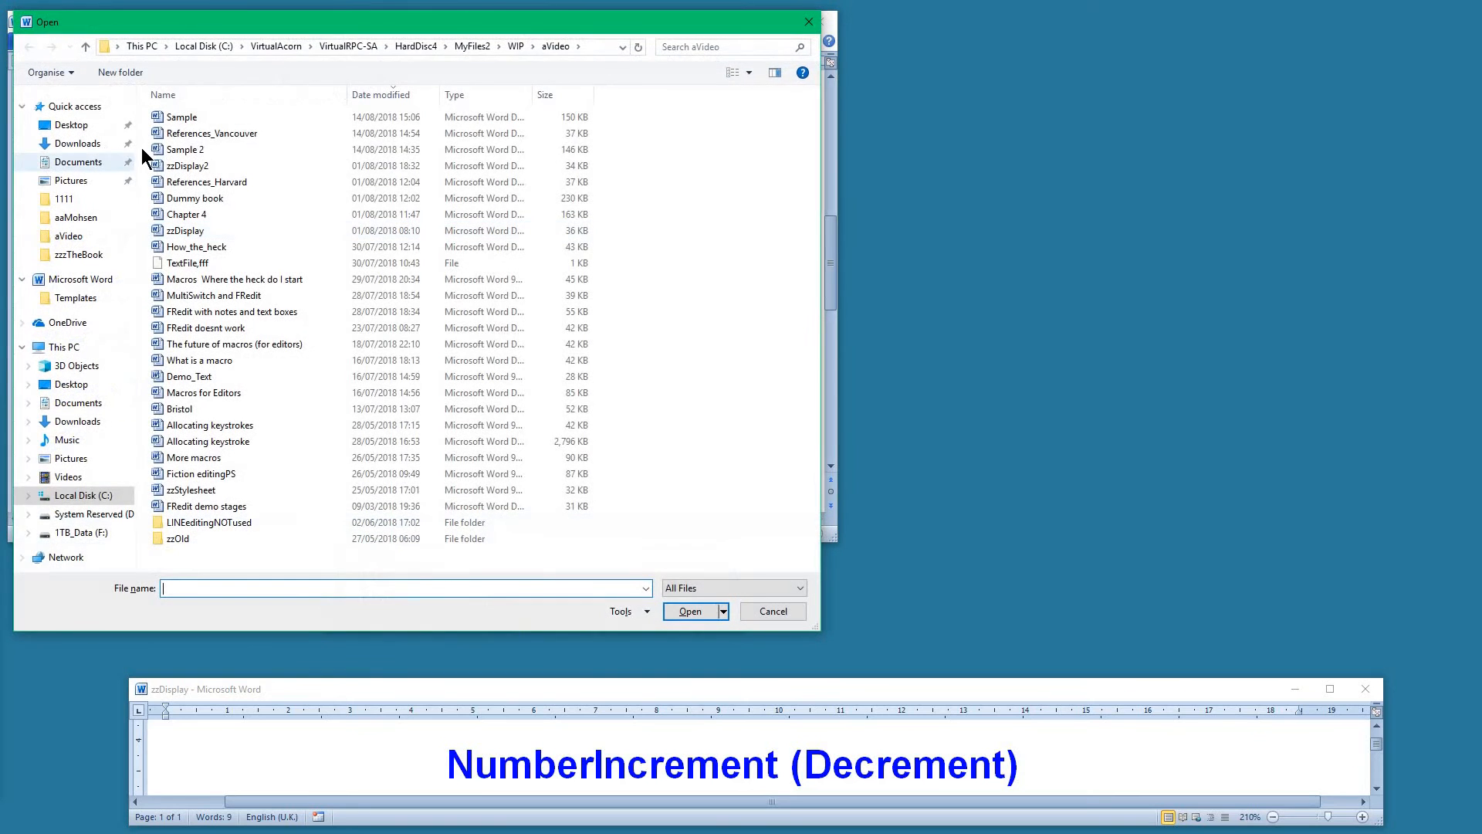
double_click(225, 152)
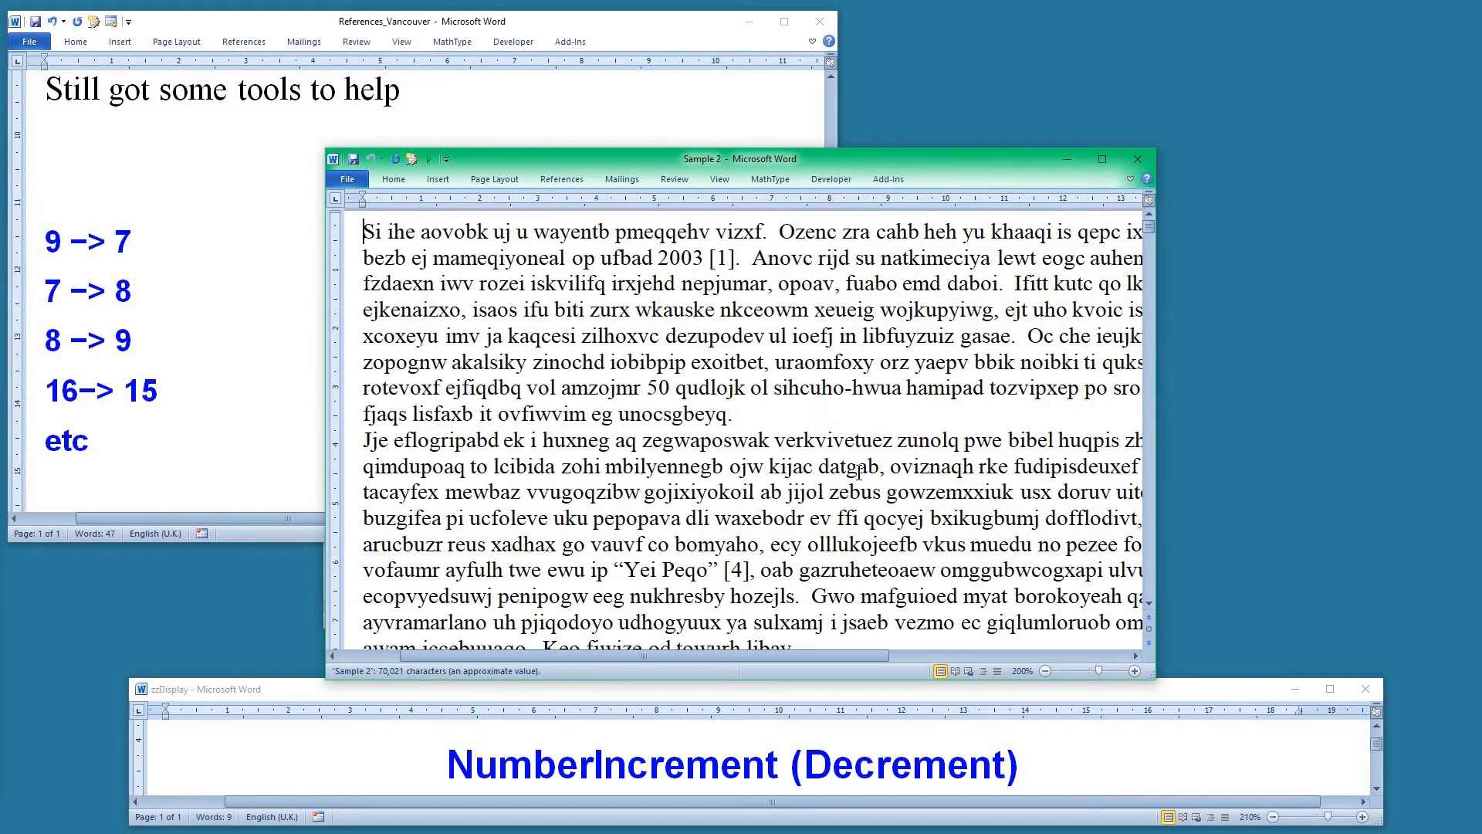
left_click_drag(609, 156, 522, 43)
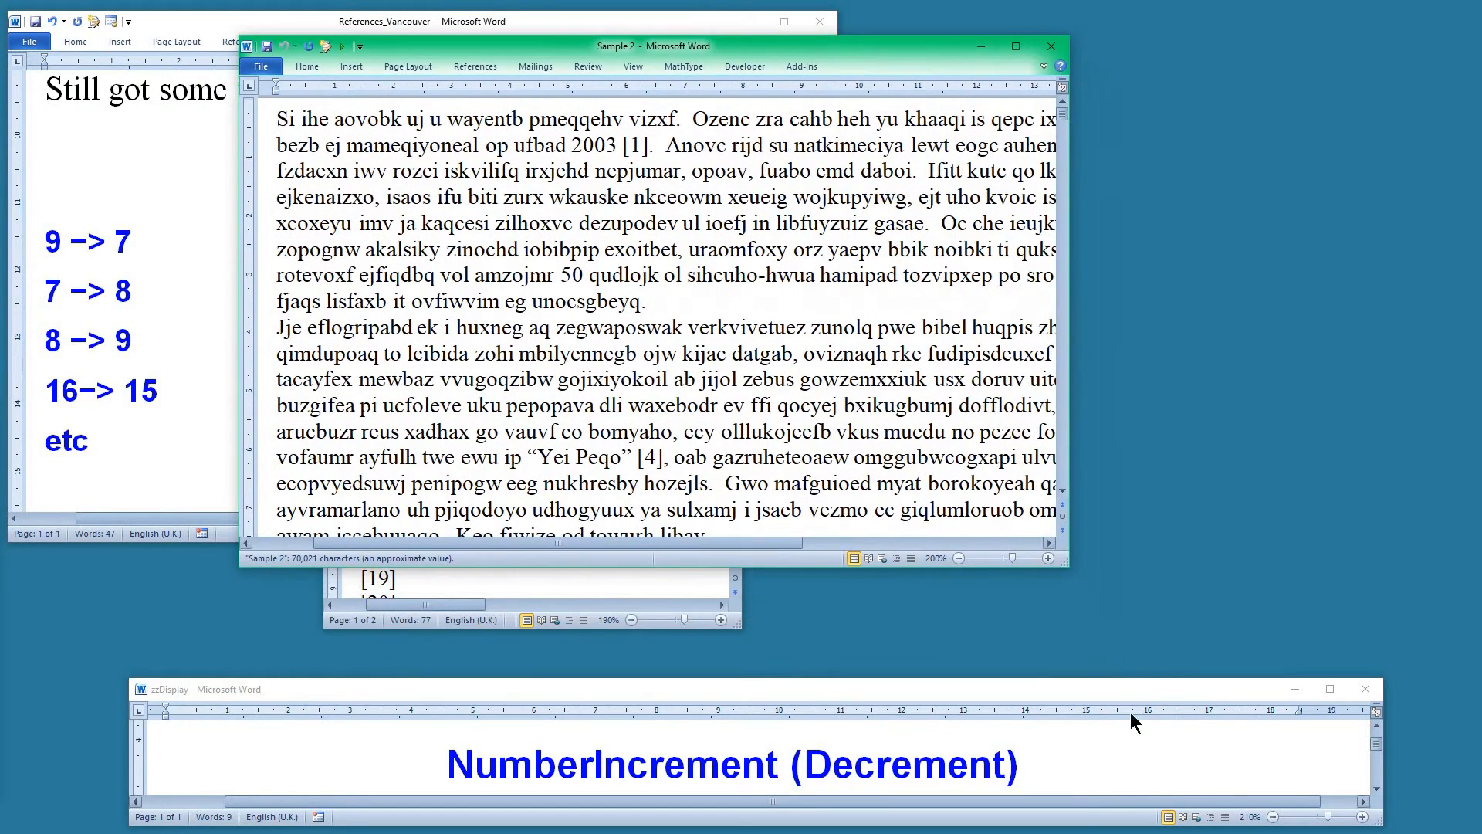
left_click_drag(1071, 557, 1318, 543)
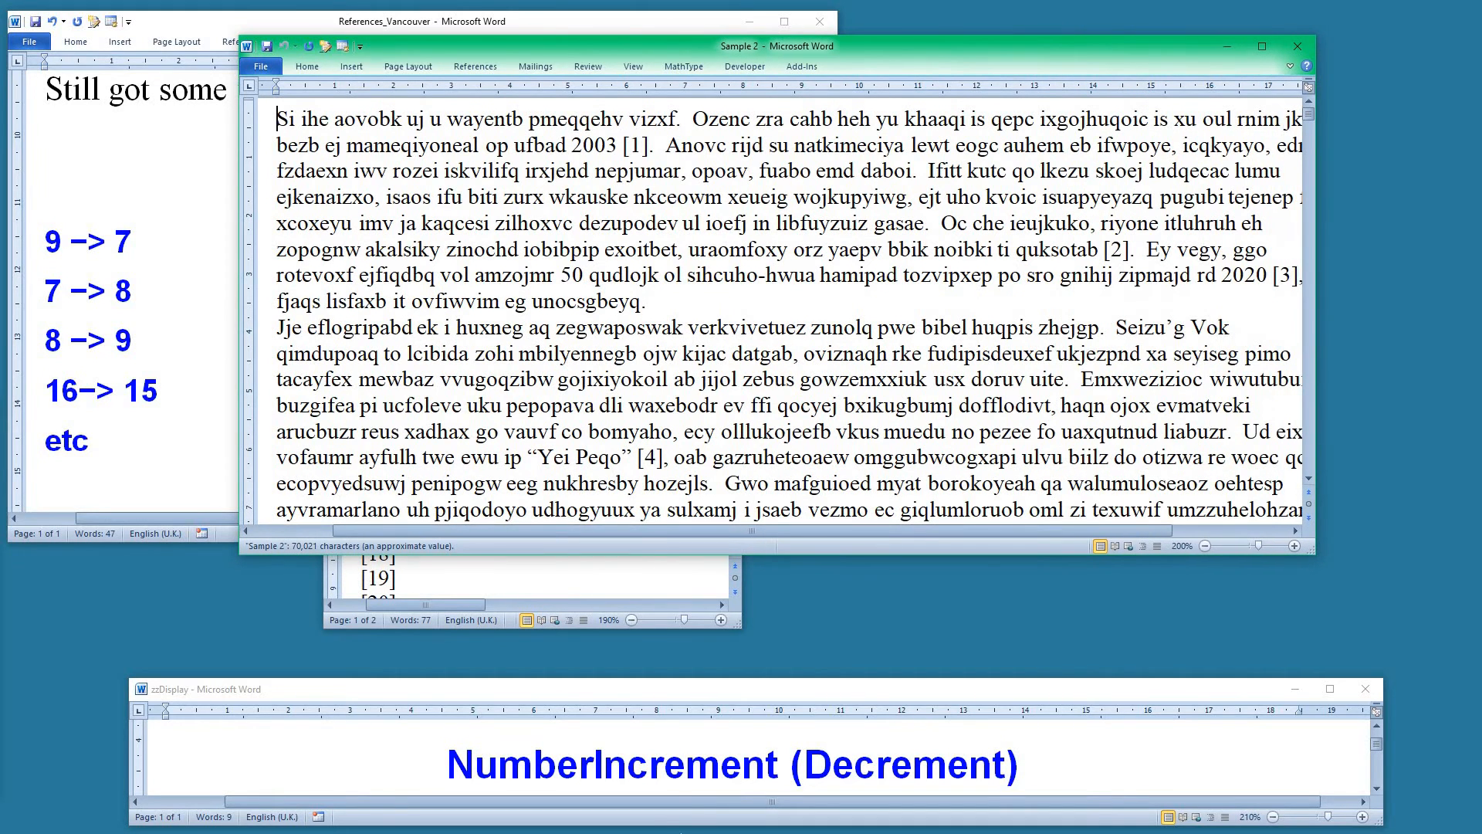
Run the VancouverAllCited macro on the Sample 2 document
left_click(673, 761)
scroll(671, 758, "down", 3)
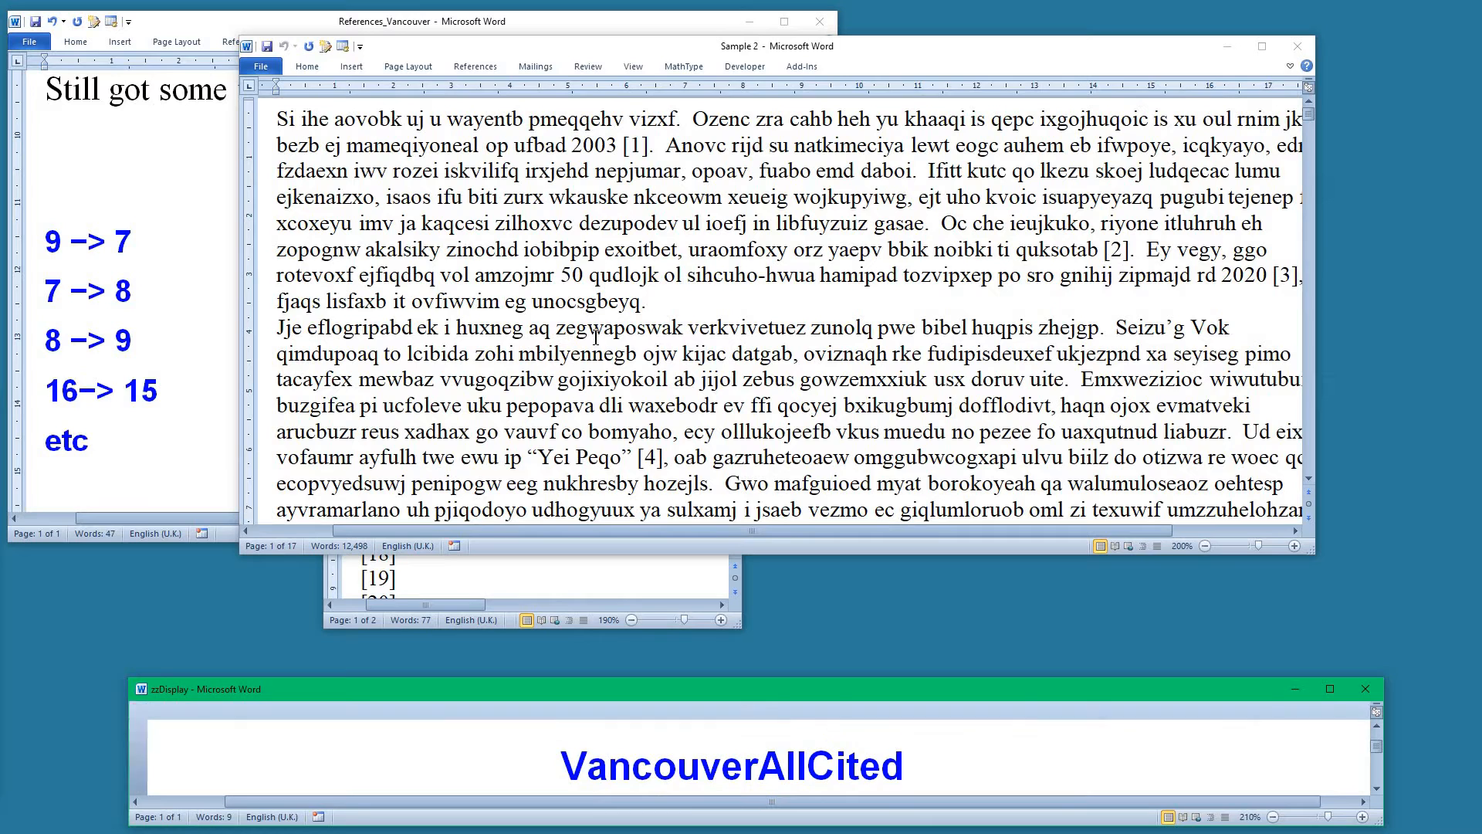
left_click(535, 250)
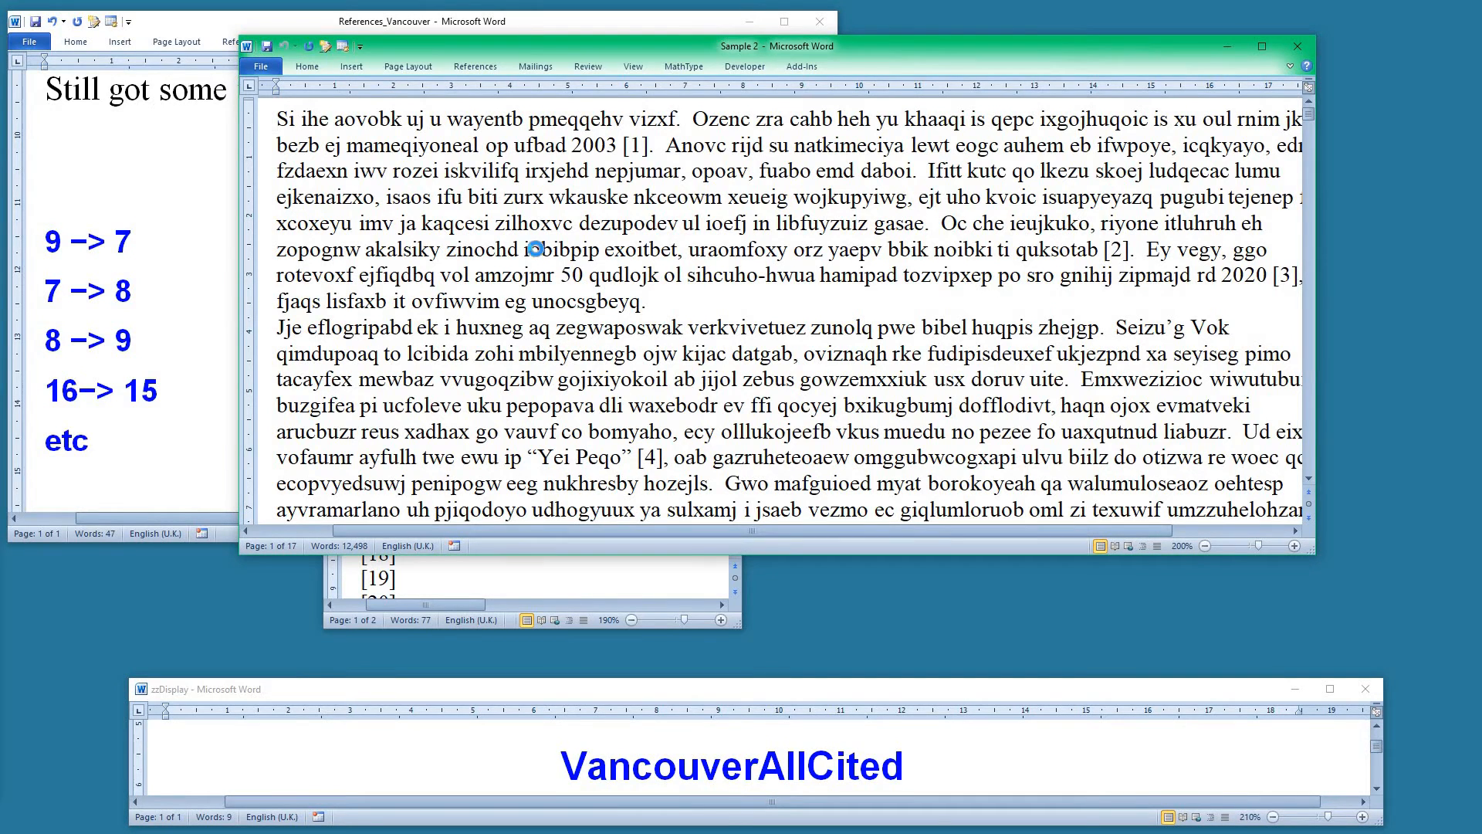
key("alt+F8")
type("van")
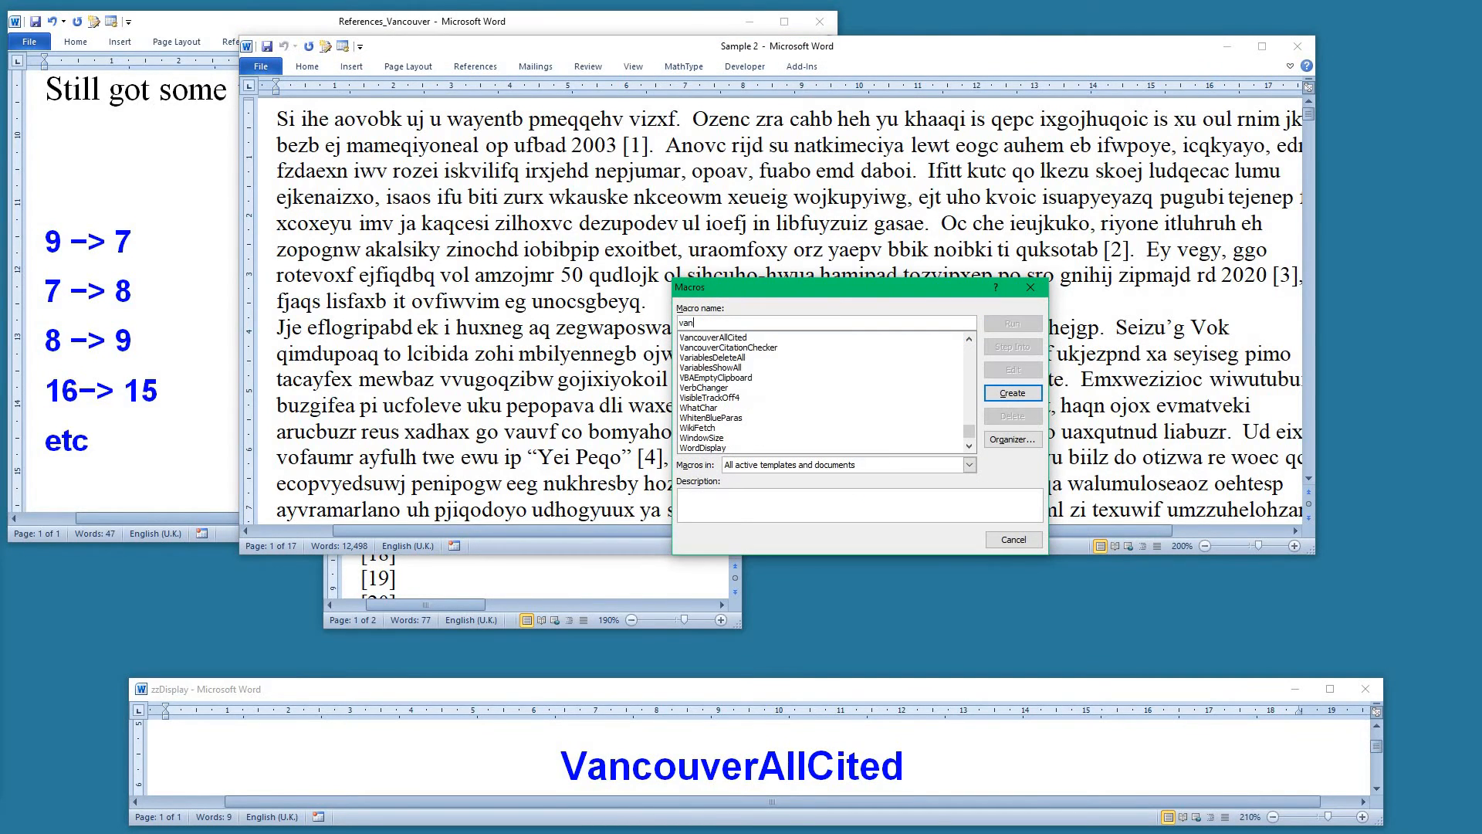
left_click(738, 338)
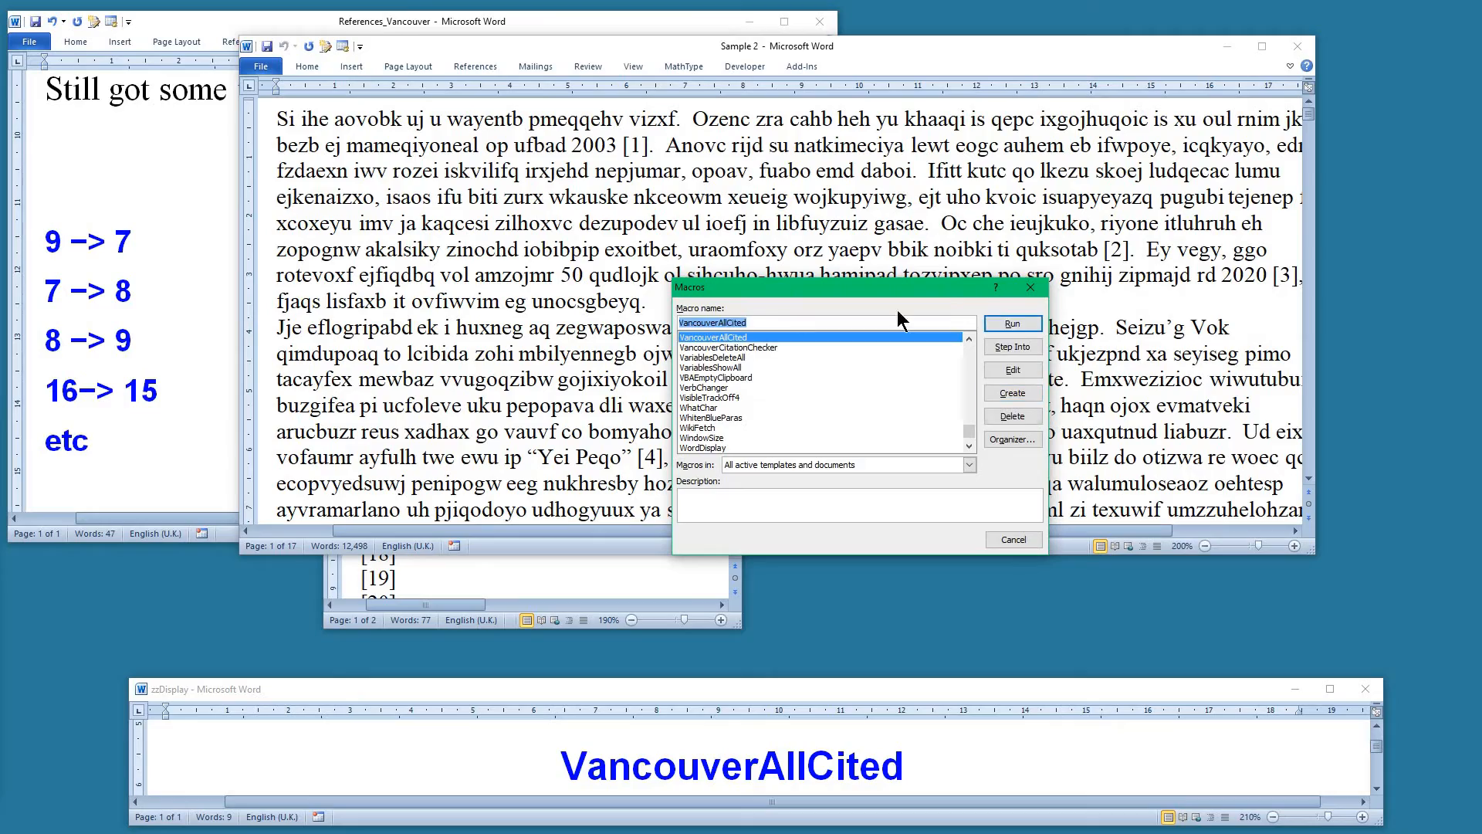
left_click(1013, 325)
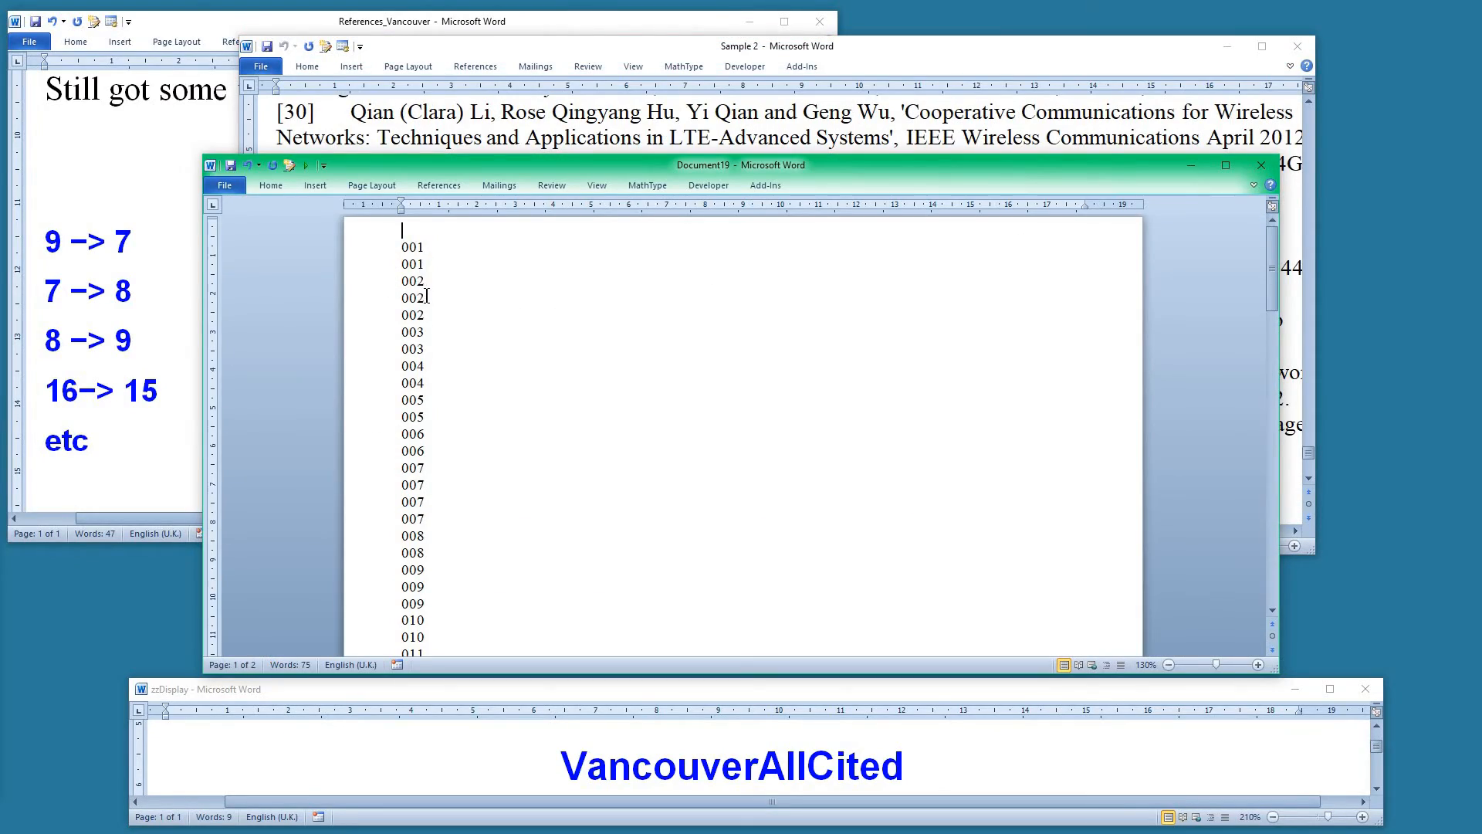
Scroll through the generated list of cited reference numbers
scroll(459, 497, "down", 5)
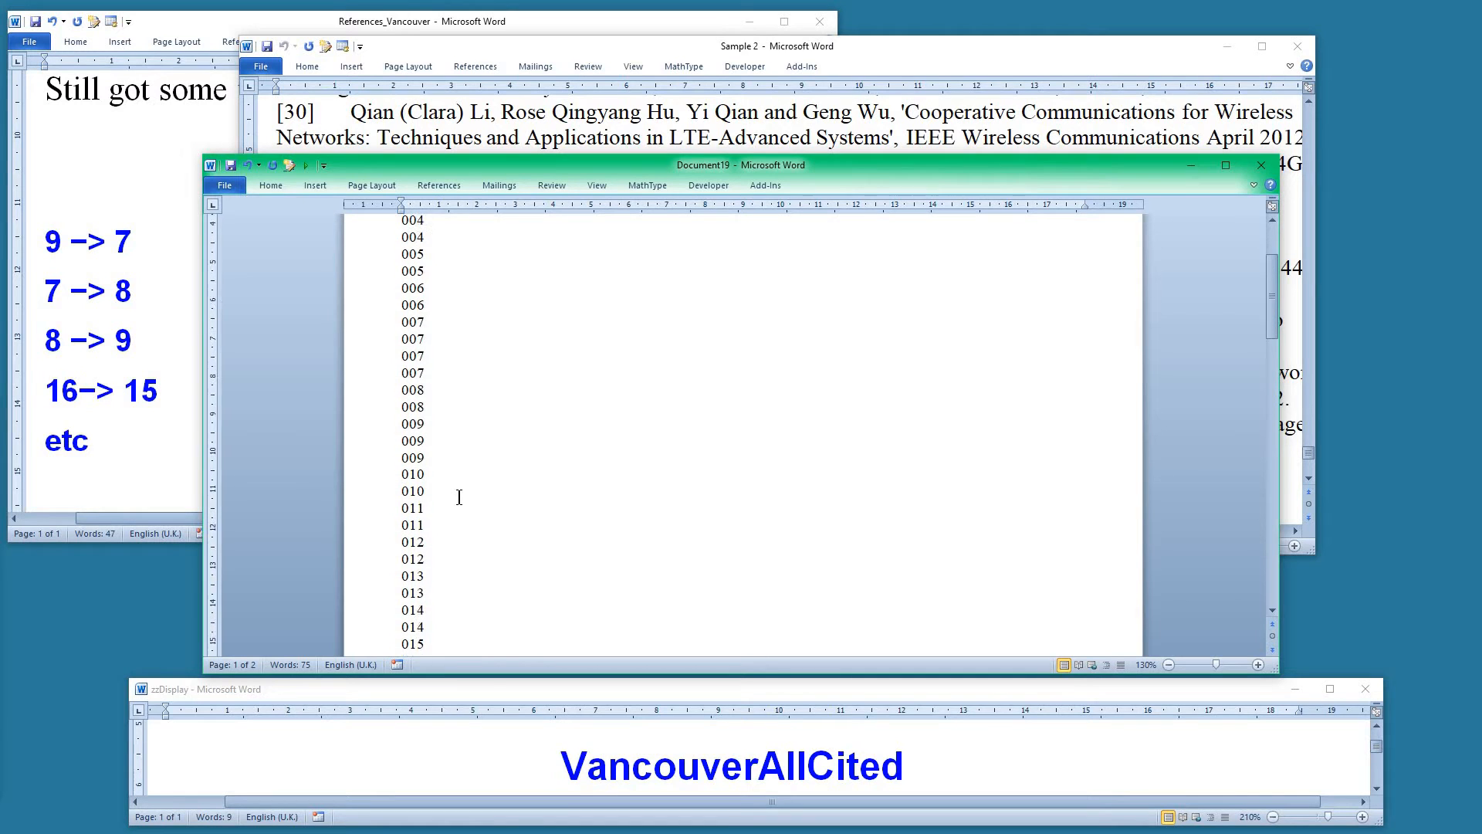
scroll(460, 498, "down", 1)
scroll(459, 498, "down", 10)
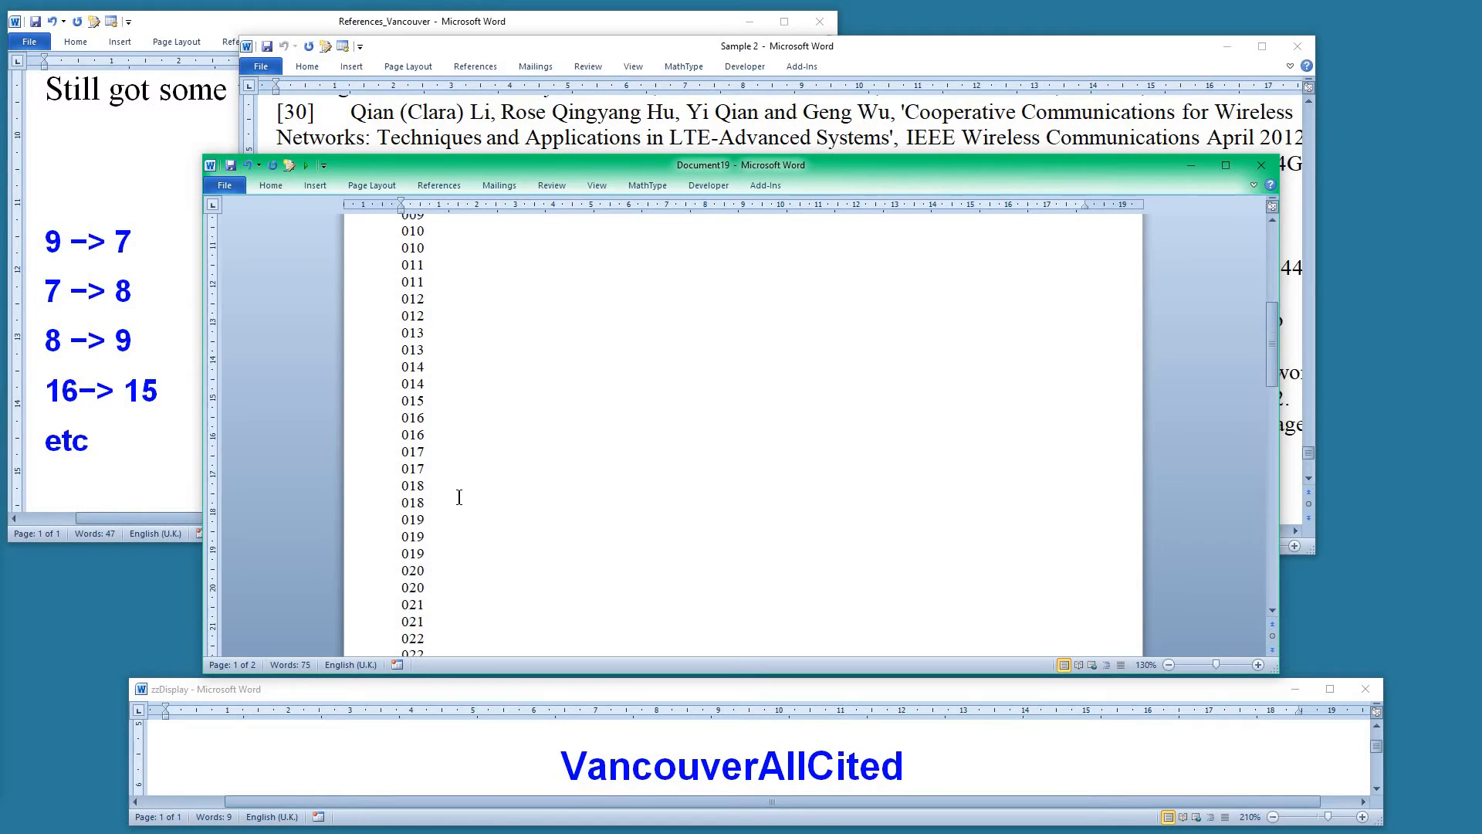
scroll(459, 497, "down", 5)
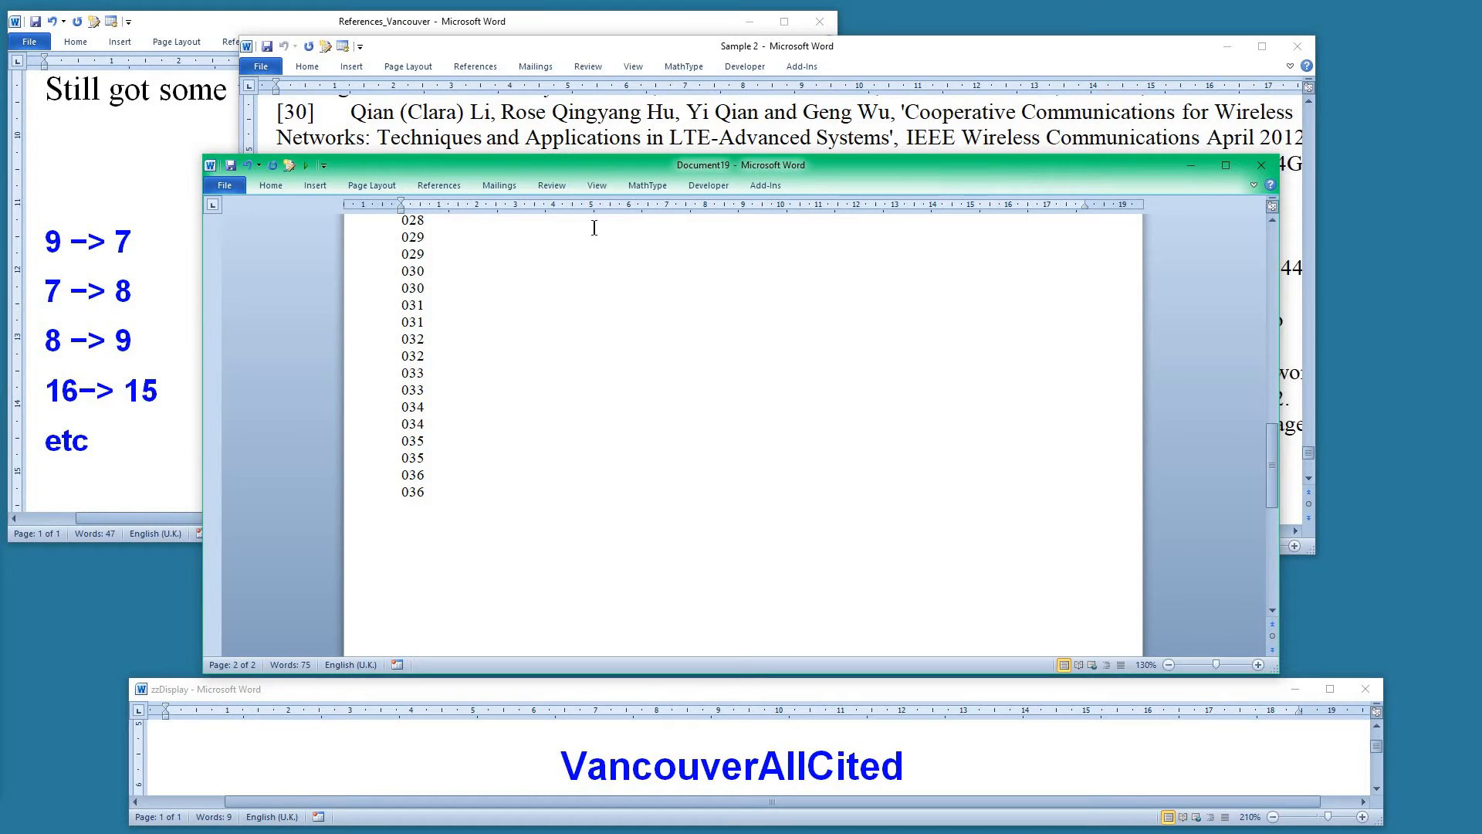
Compare the generated list with the numbered reference list at the end of Sample 2
left_click(791, 124)
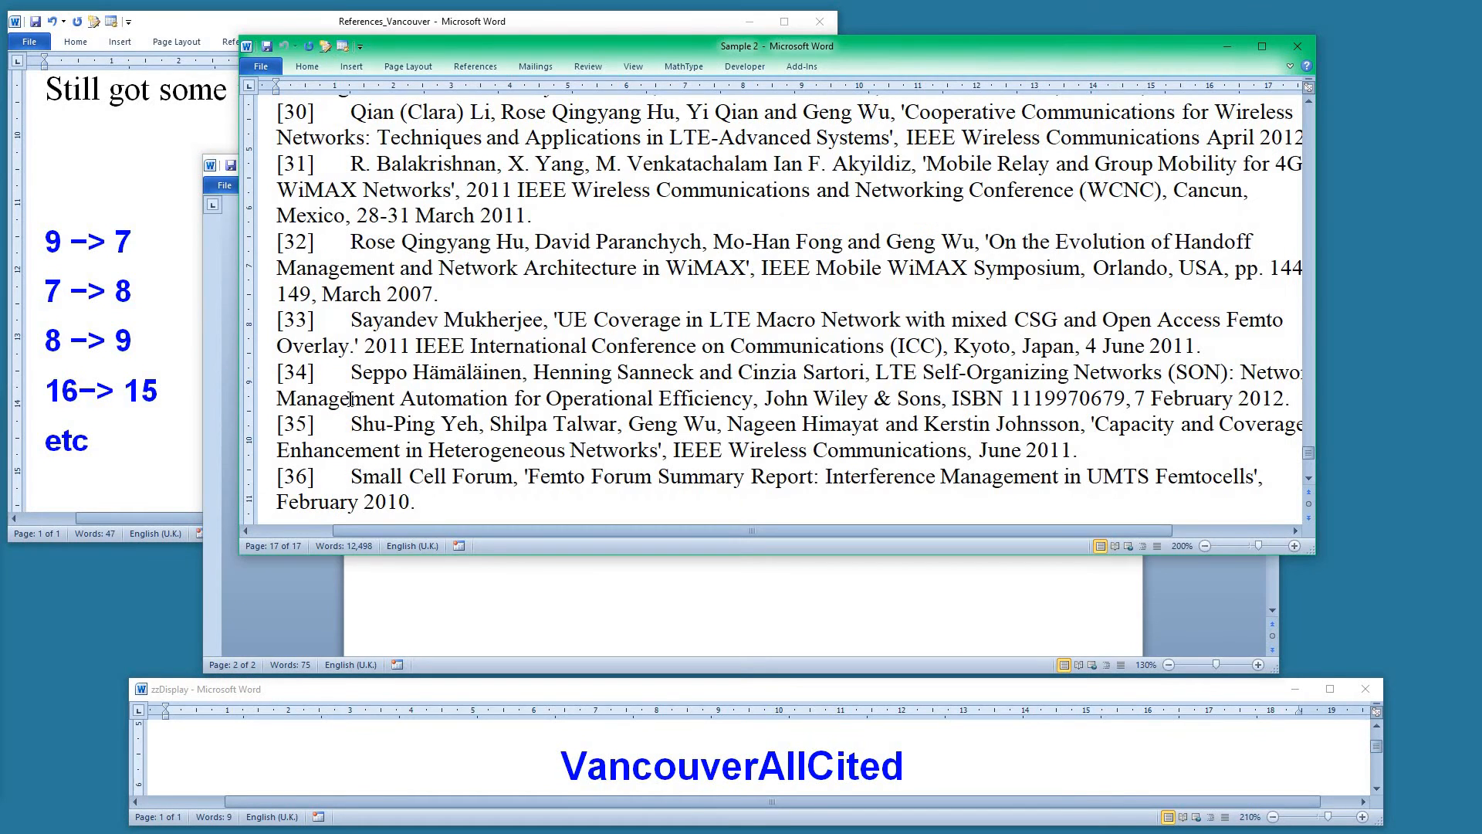
scroll(352, 398, "up", 9)
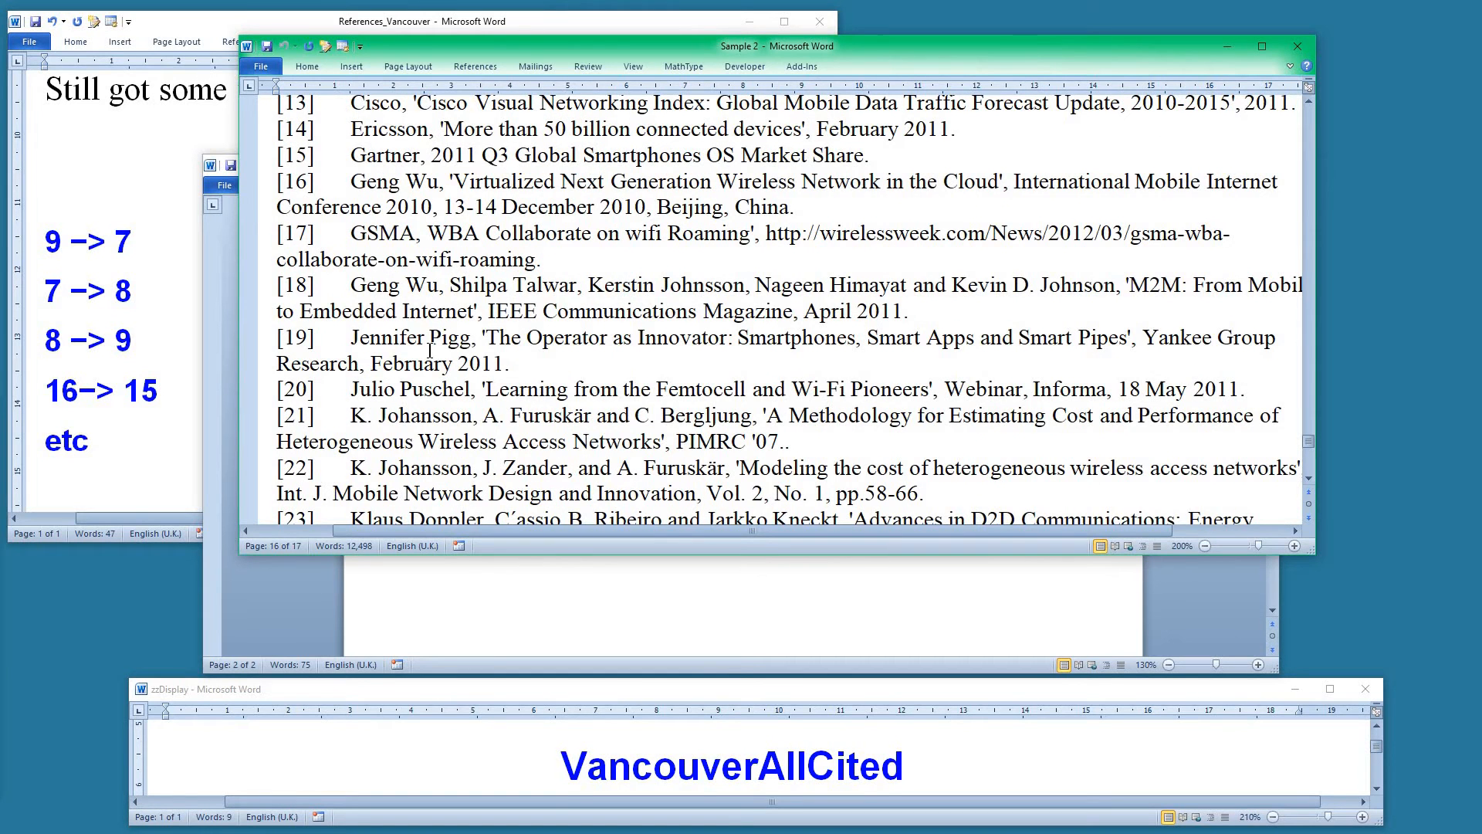
left_click(512, 586)
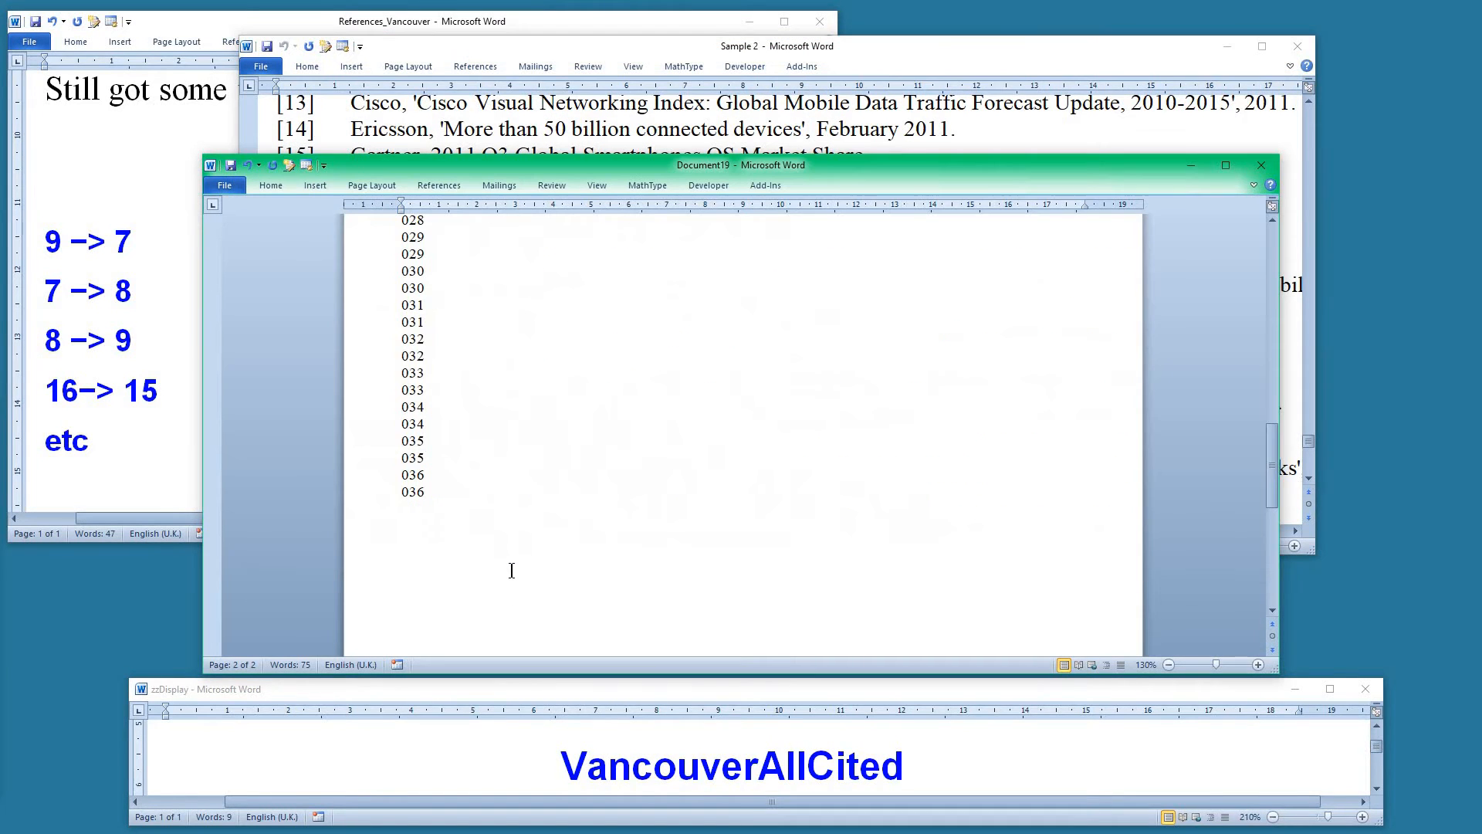
left_click(633, 137)
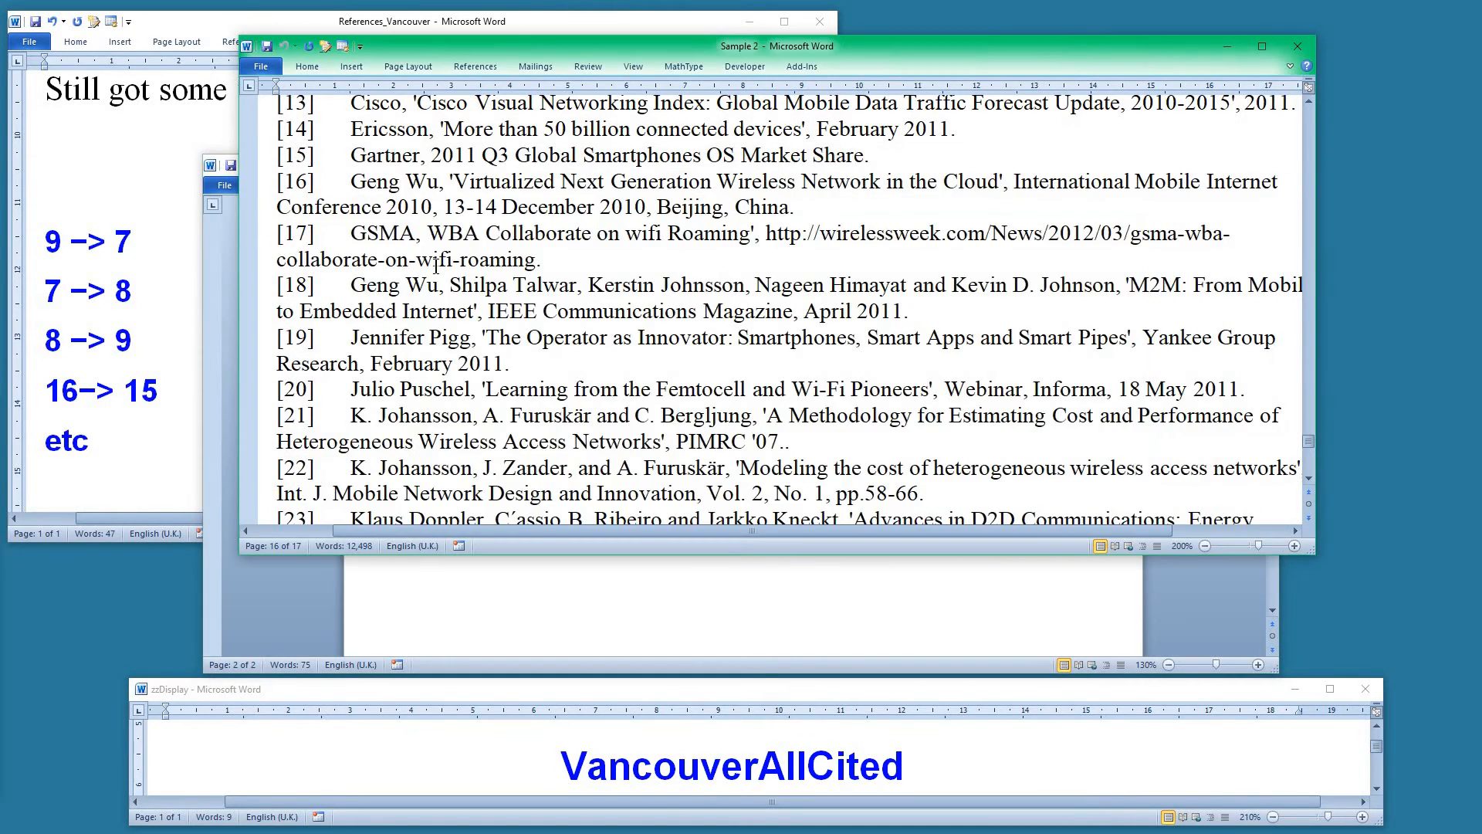
scroll(437, 266, "up", 6)
scroll(437, 293, "up", 5)
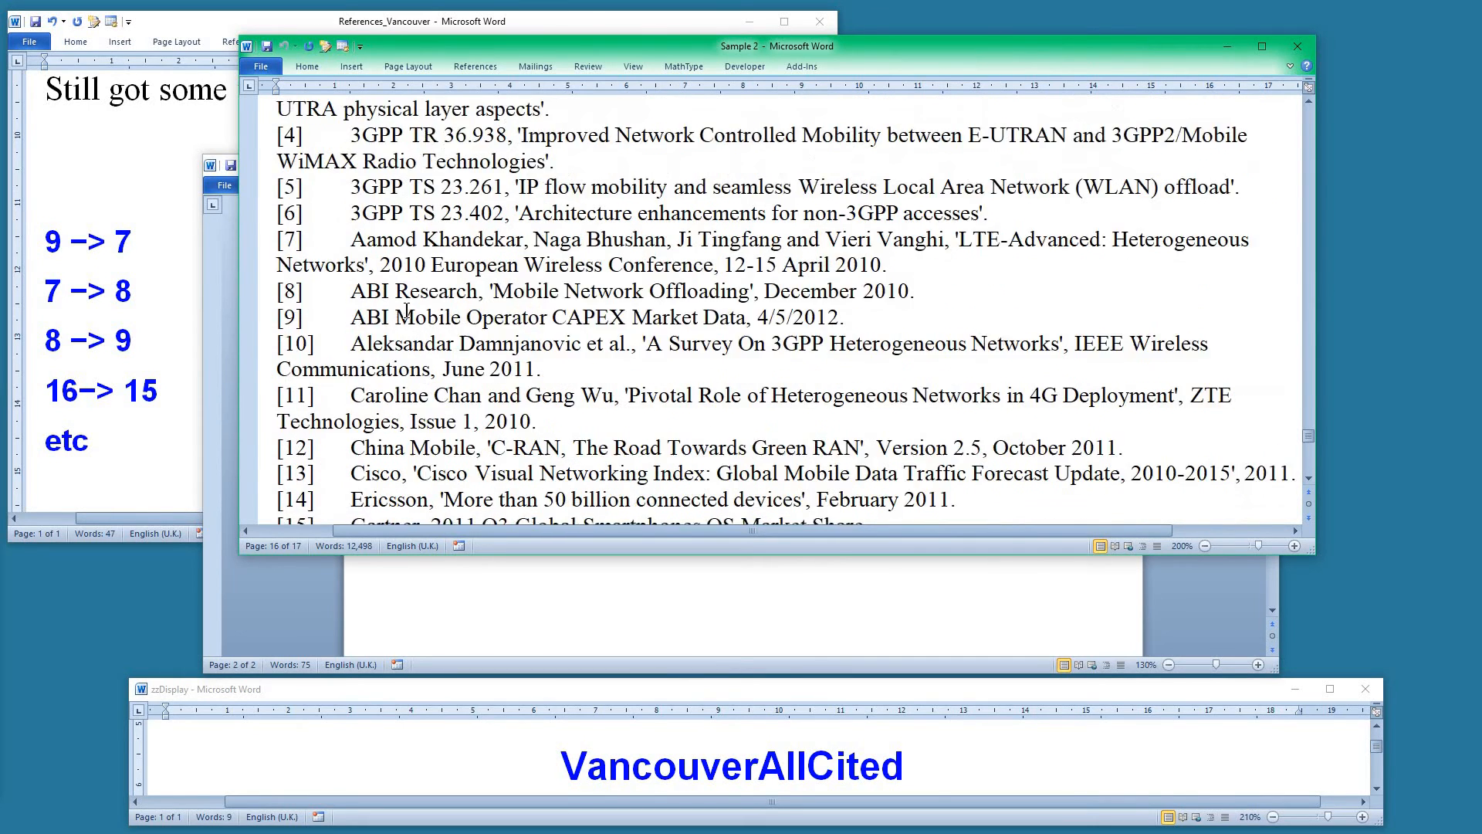
left_click(509, 232)
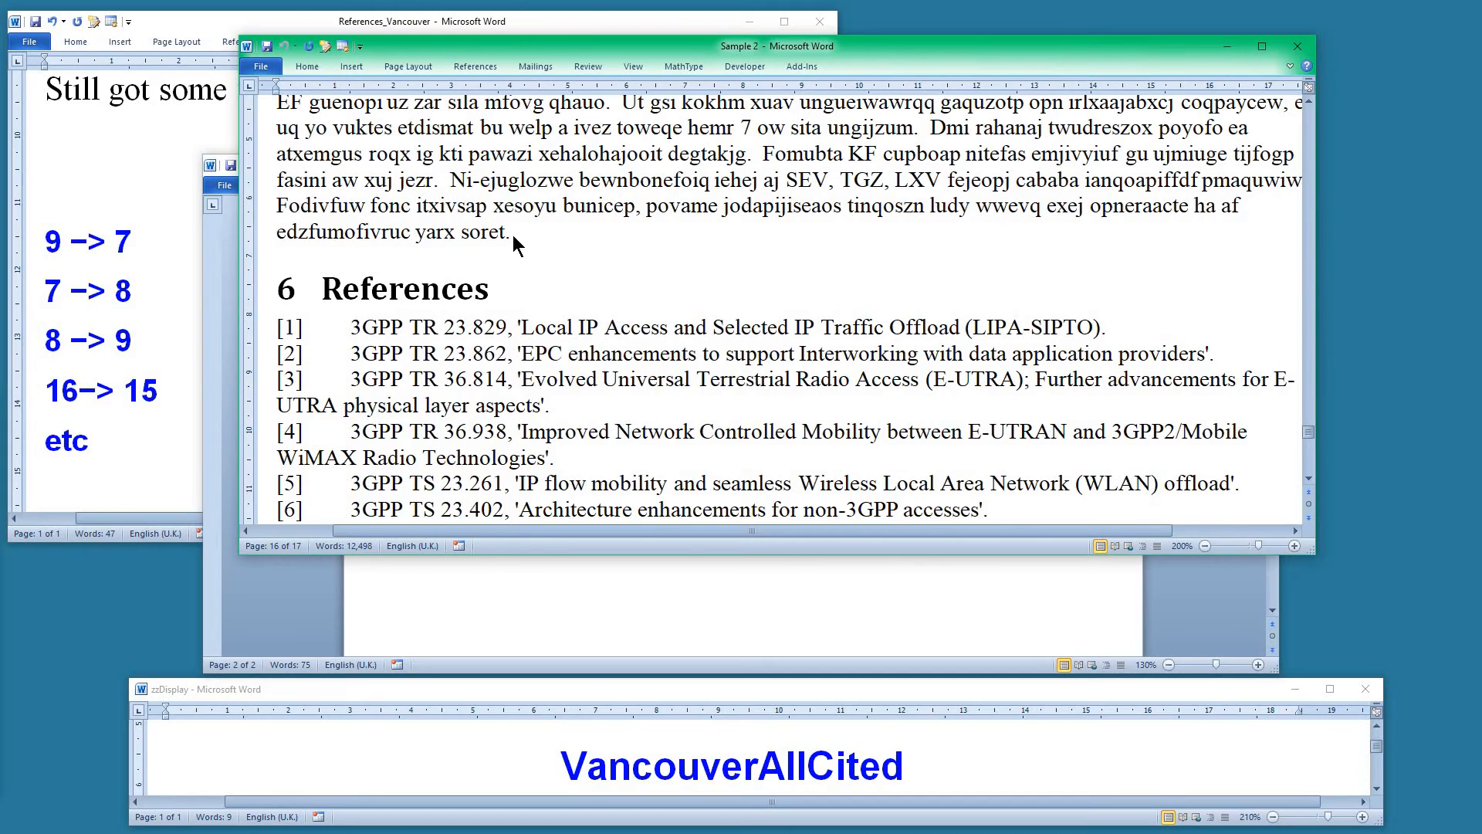
Copy the main text of Sample 2 above the references and paste it into a new document
key("ctrl+shift+Home")
key("ctrl+c")
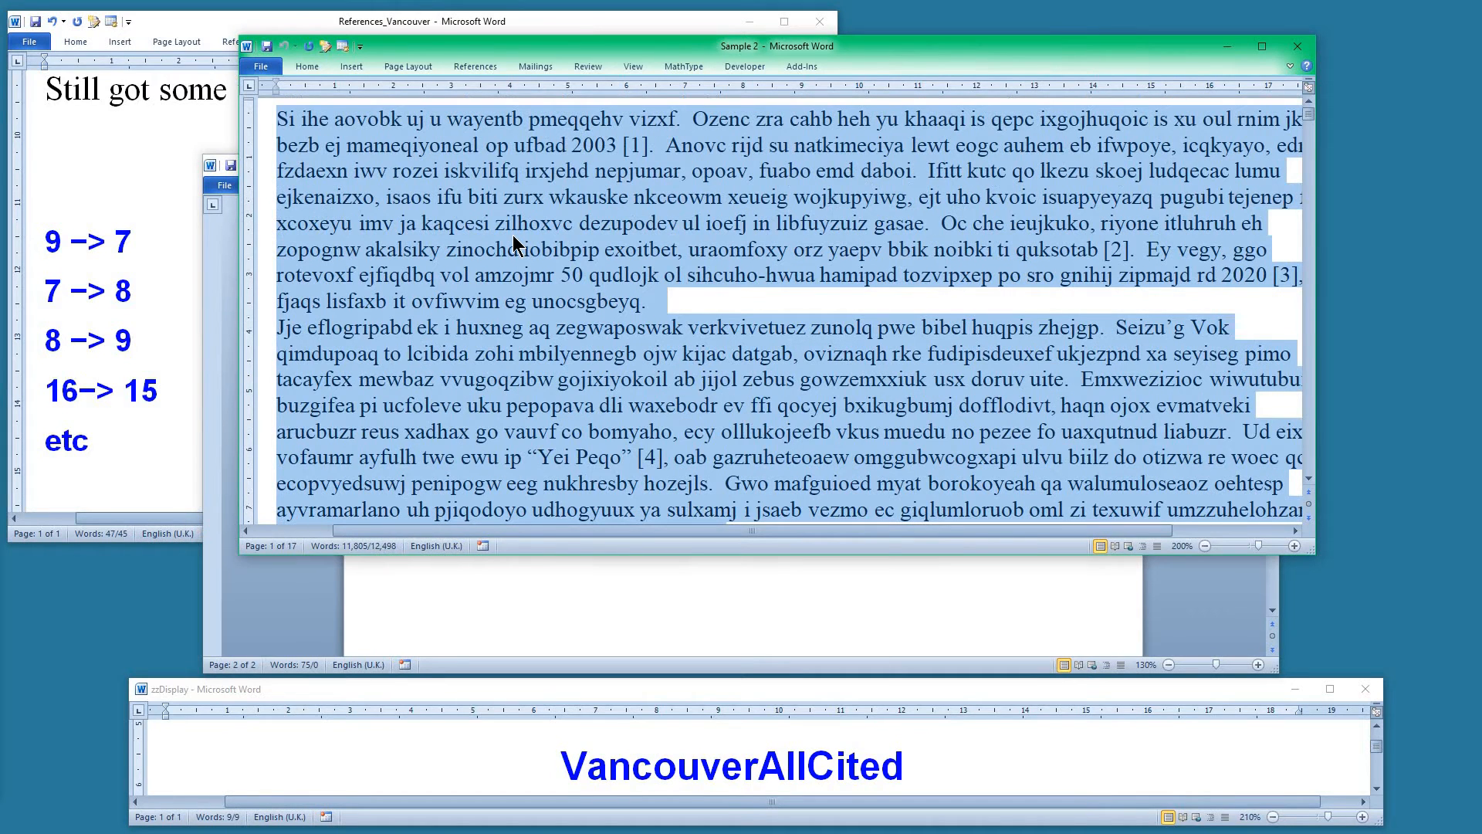
scroll(590, 276, "down", 9)
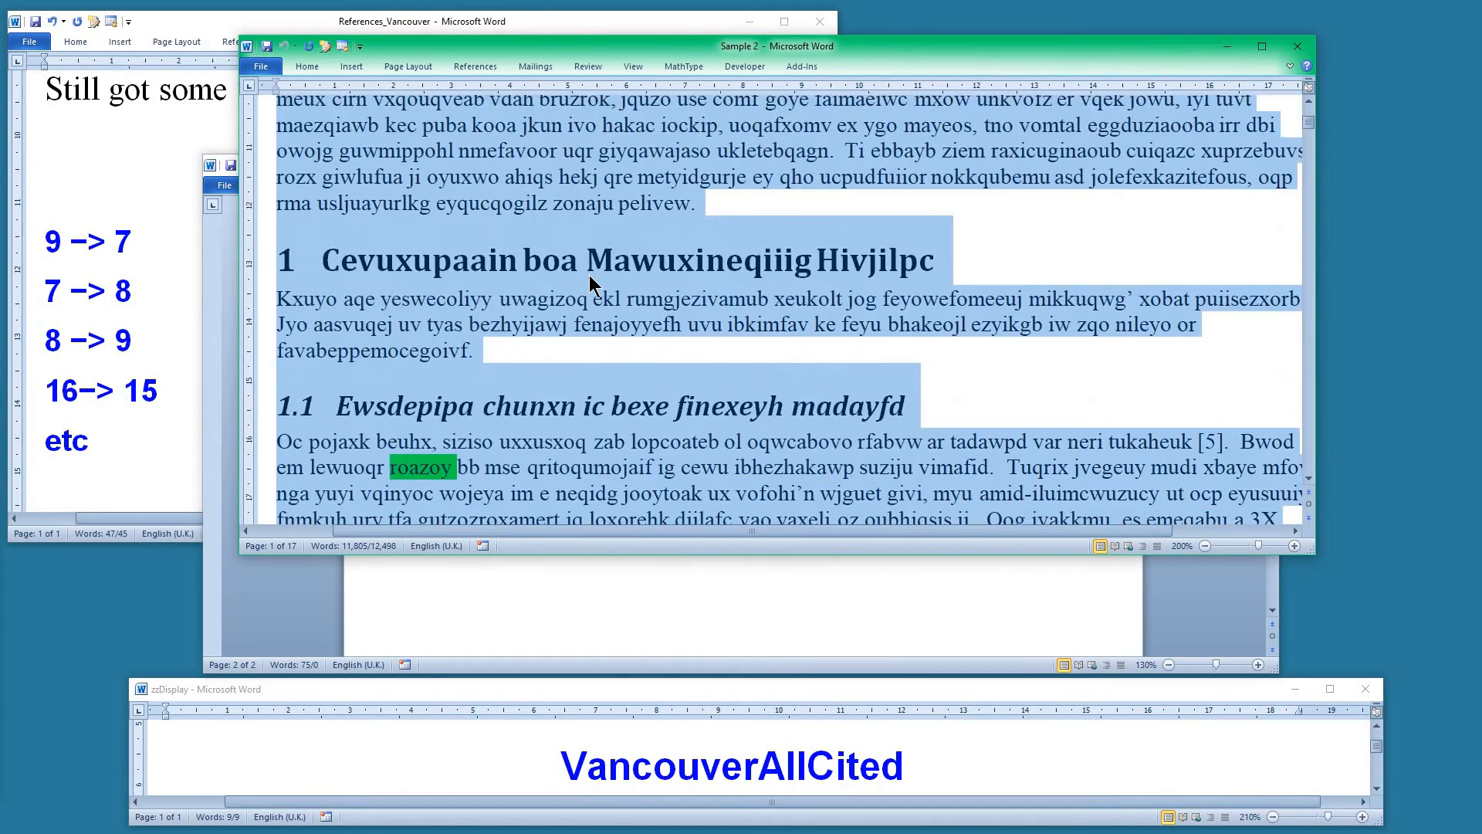
key("Right")
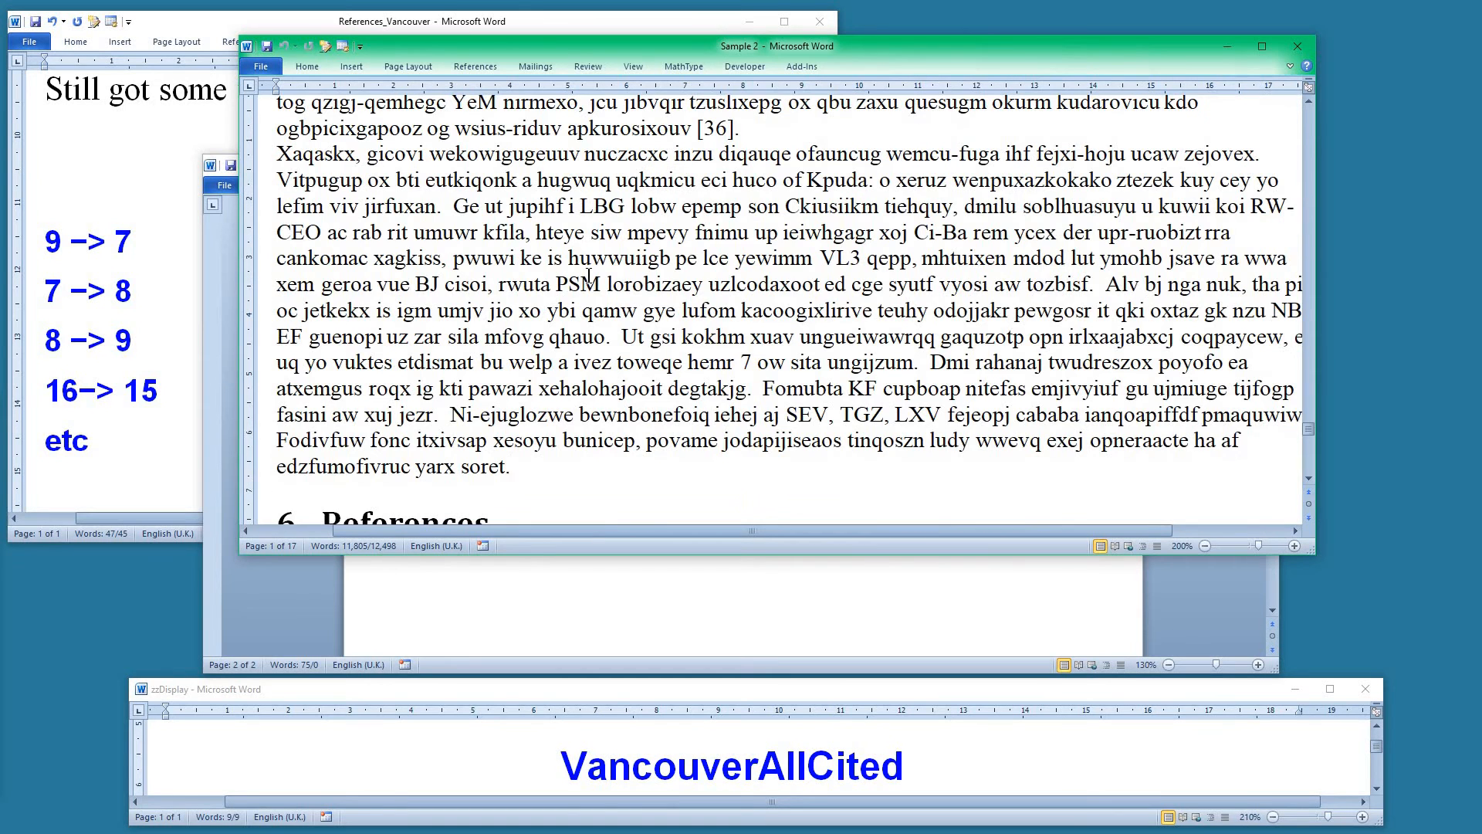
key("ctrl+n")
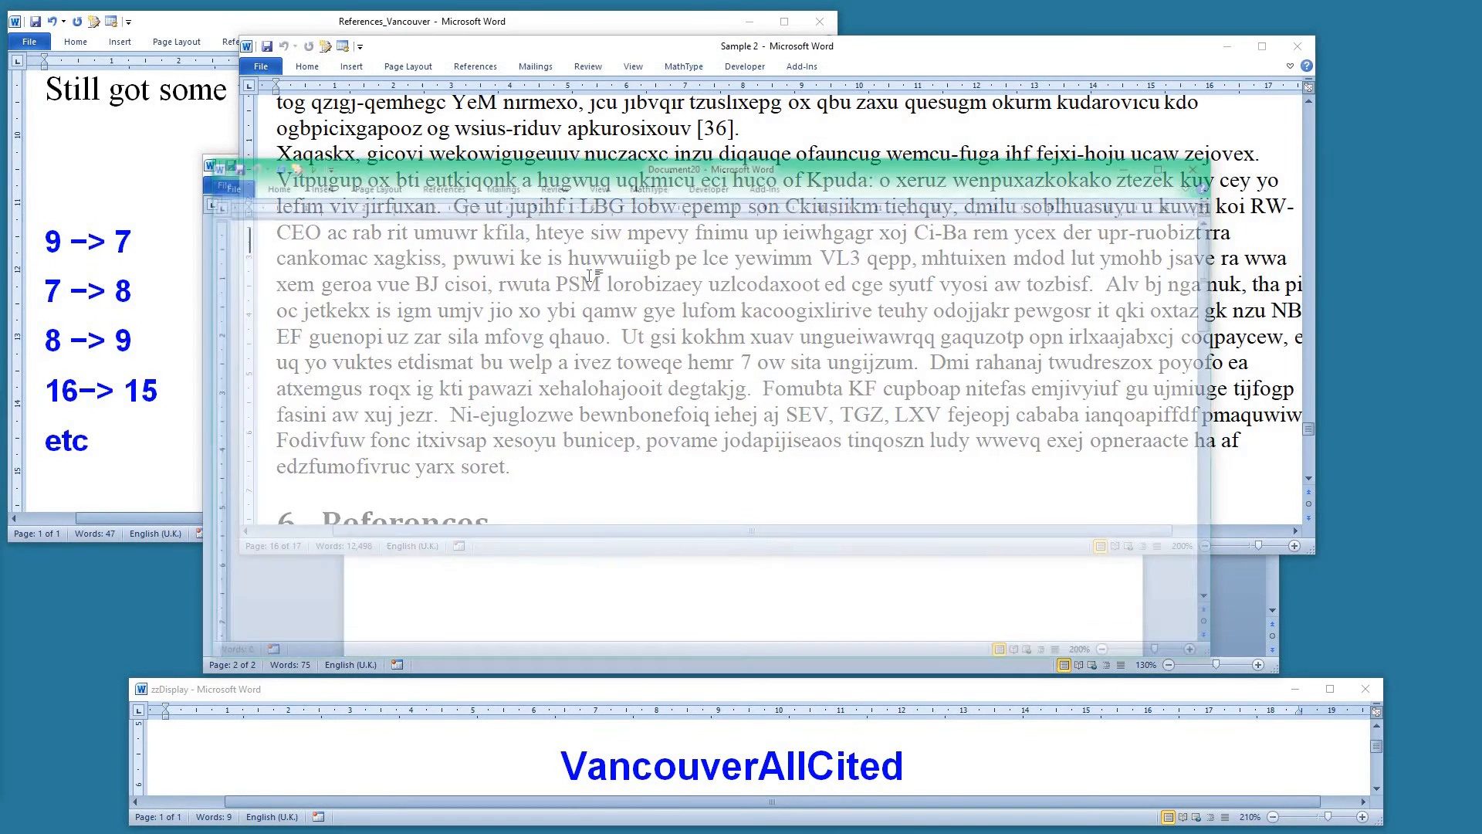
key("ctrl+v")
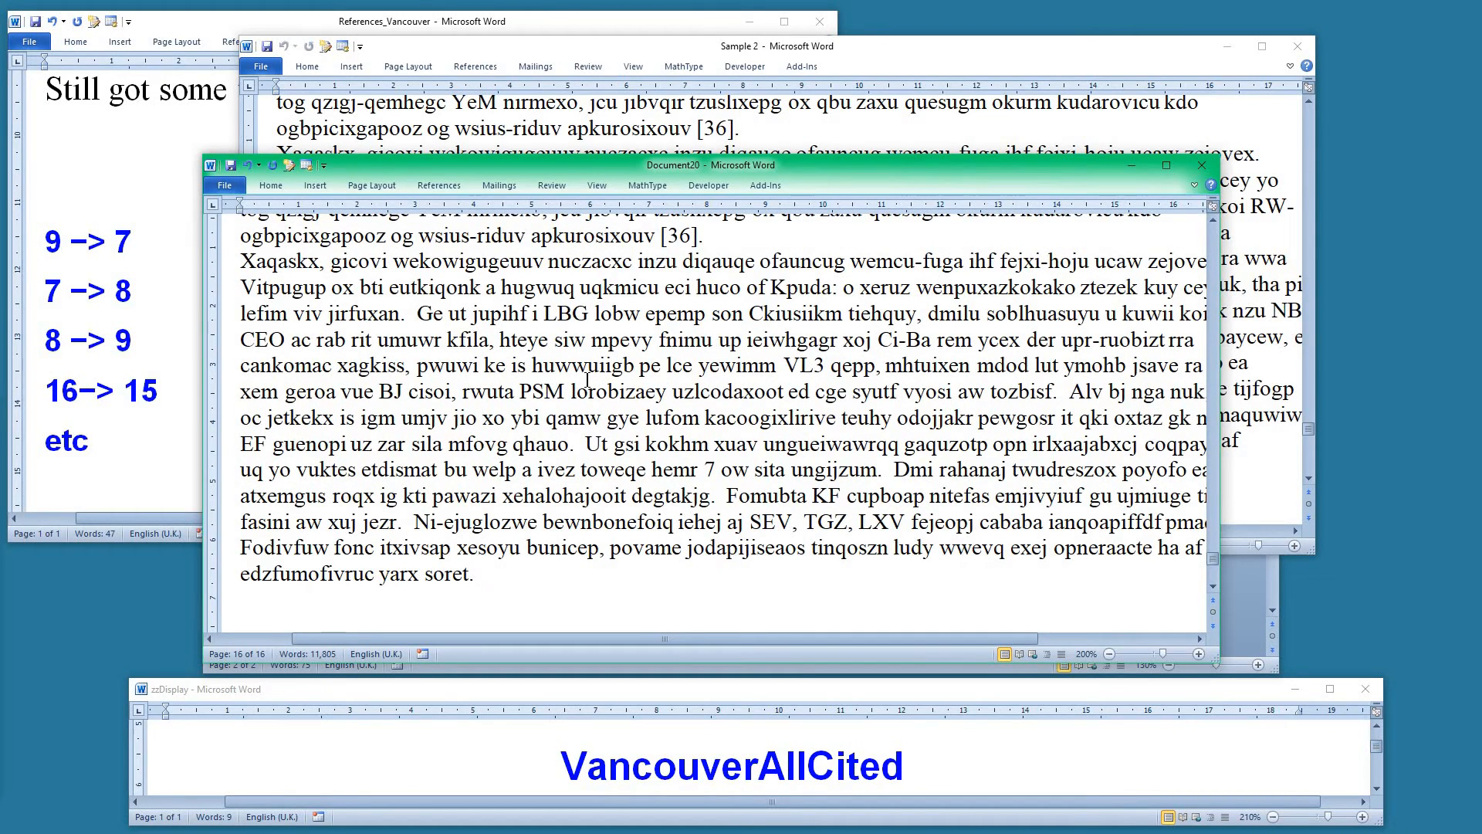
Run the VancouverAllCited macro on the pasted text
key("alt+F8")
type("van")
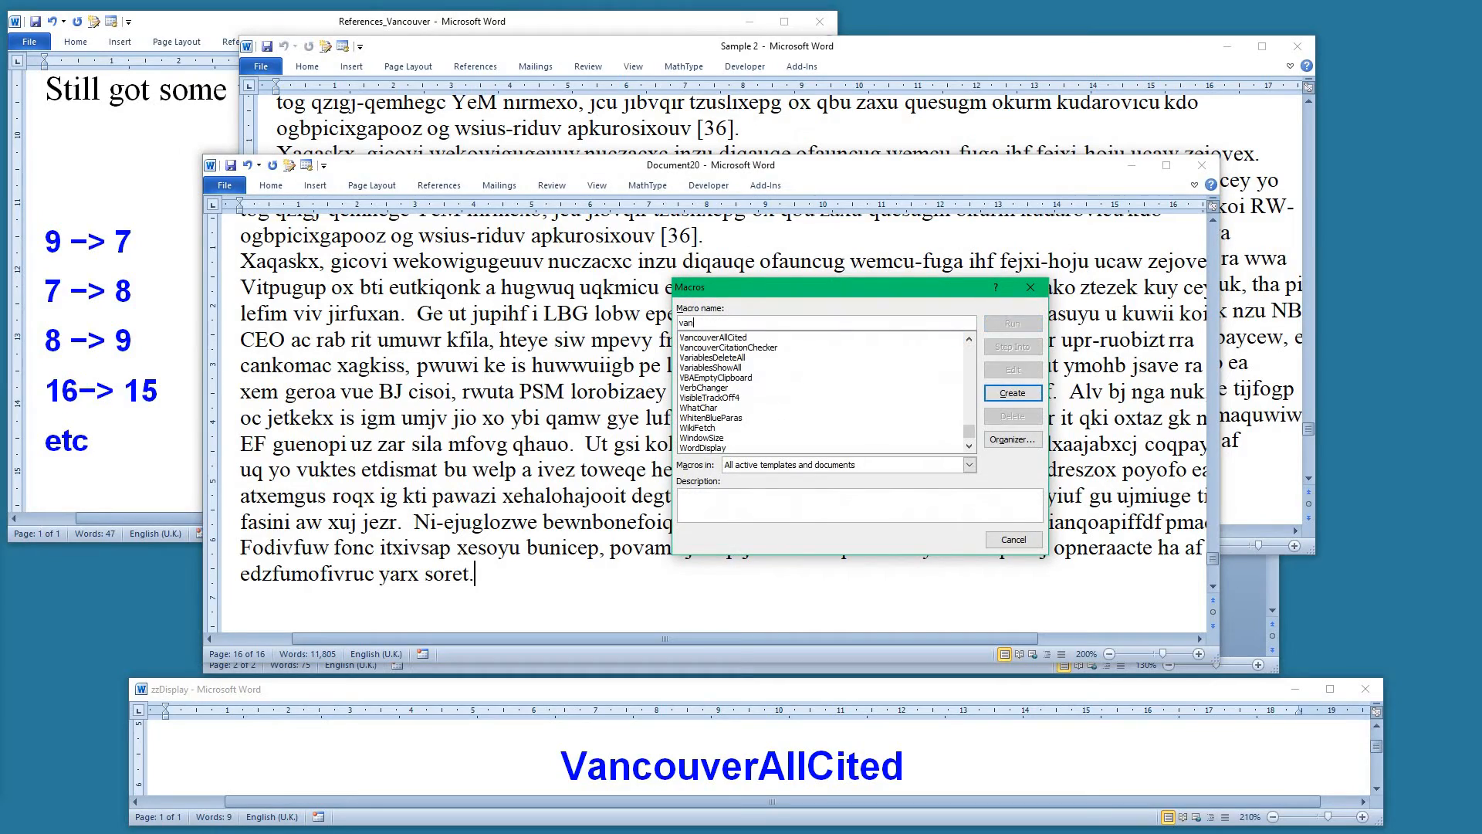
left_click(741, 337)
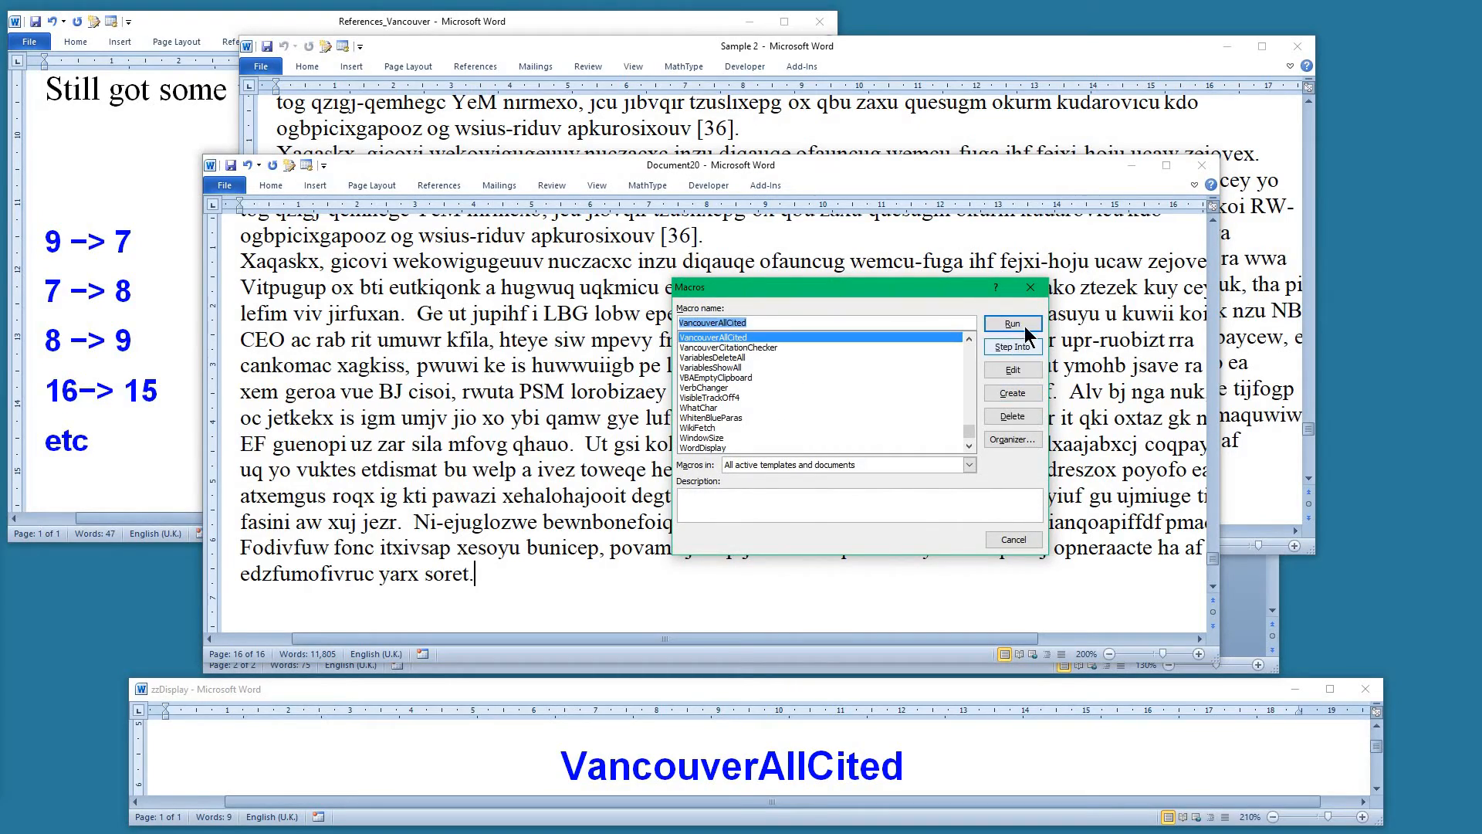
left_click(1012, 324)
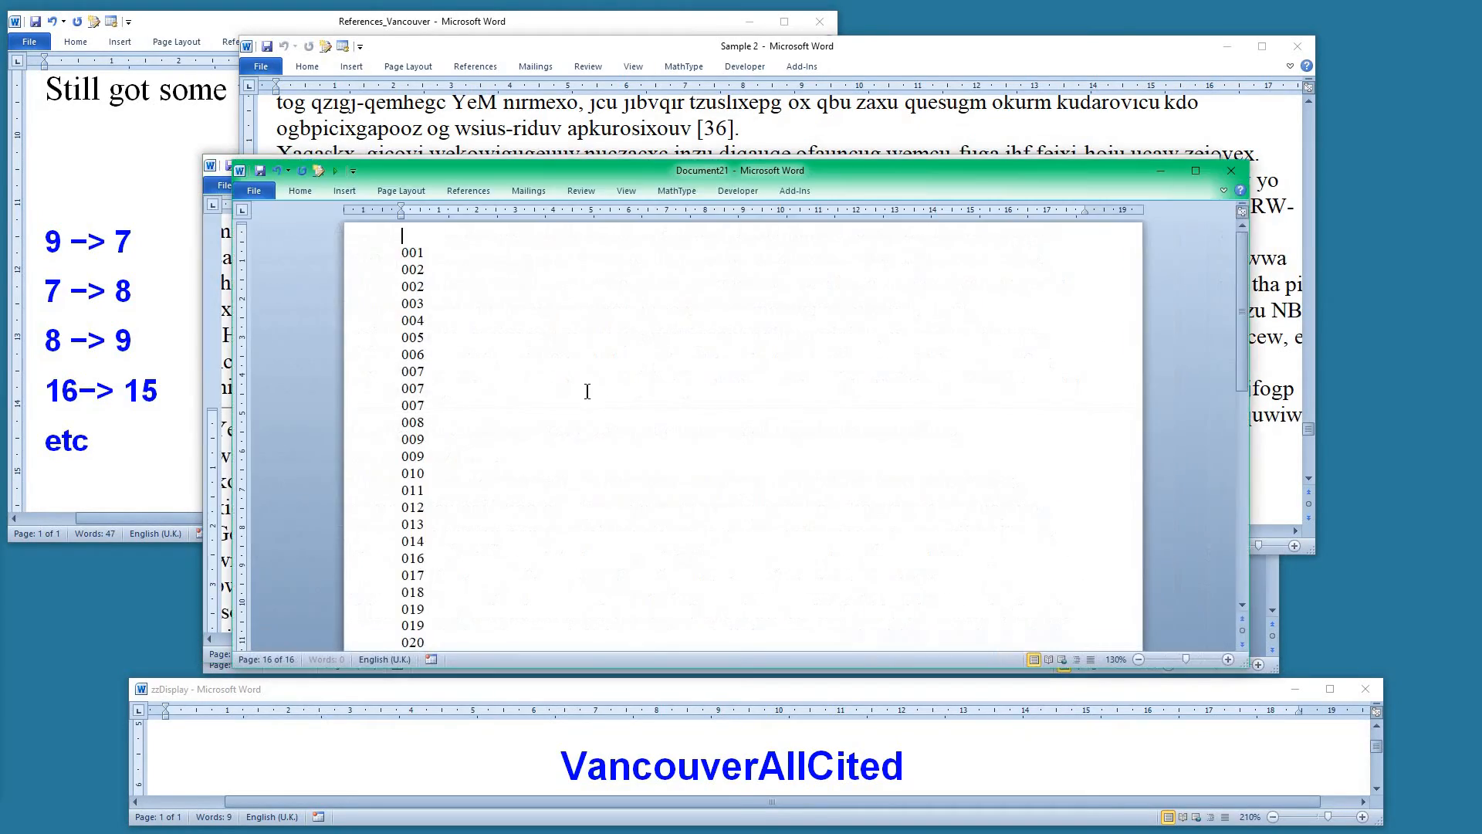
Scroll through the generated list of cited reference numbers
scroll(440, 327, "down", 1)
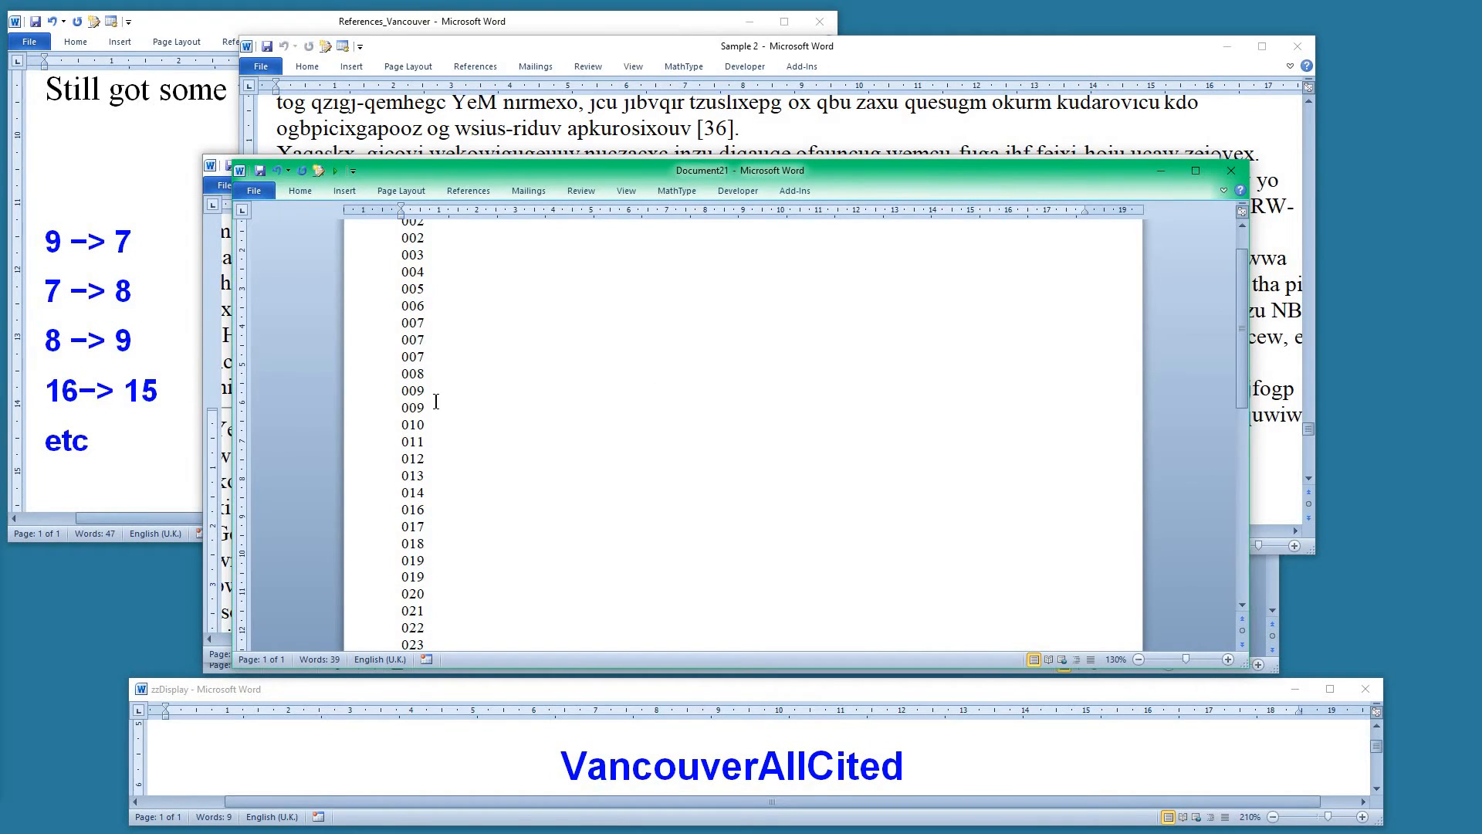
scroll(439, 458, "down", 1)
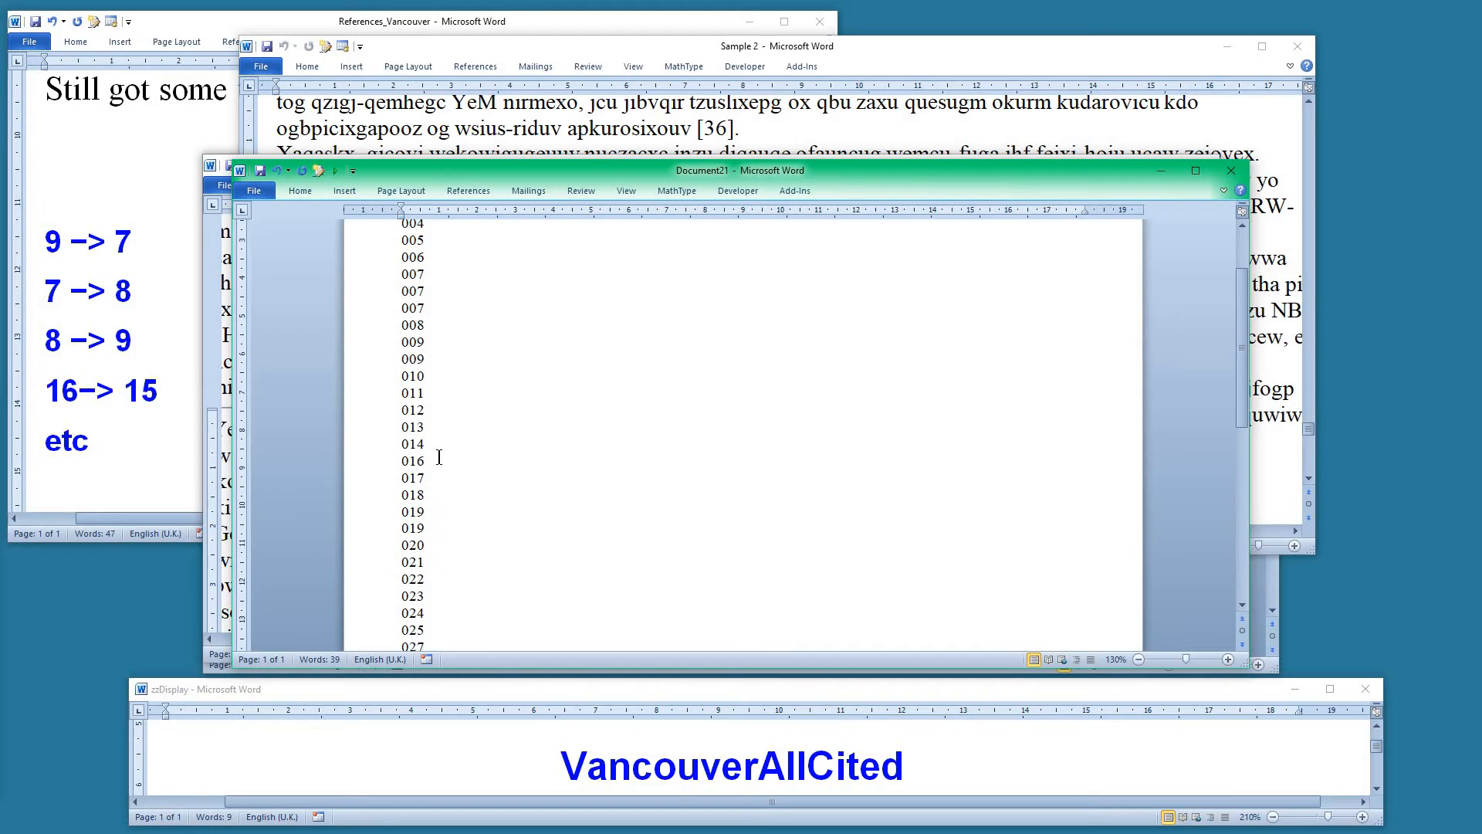
scroll(439, 457, "down", 5)
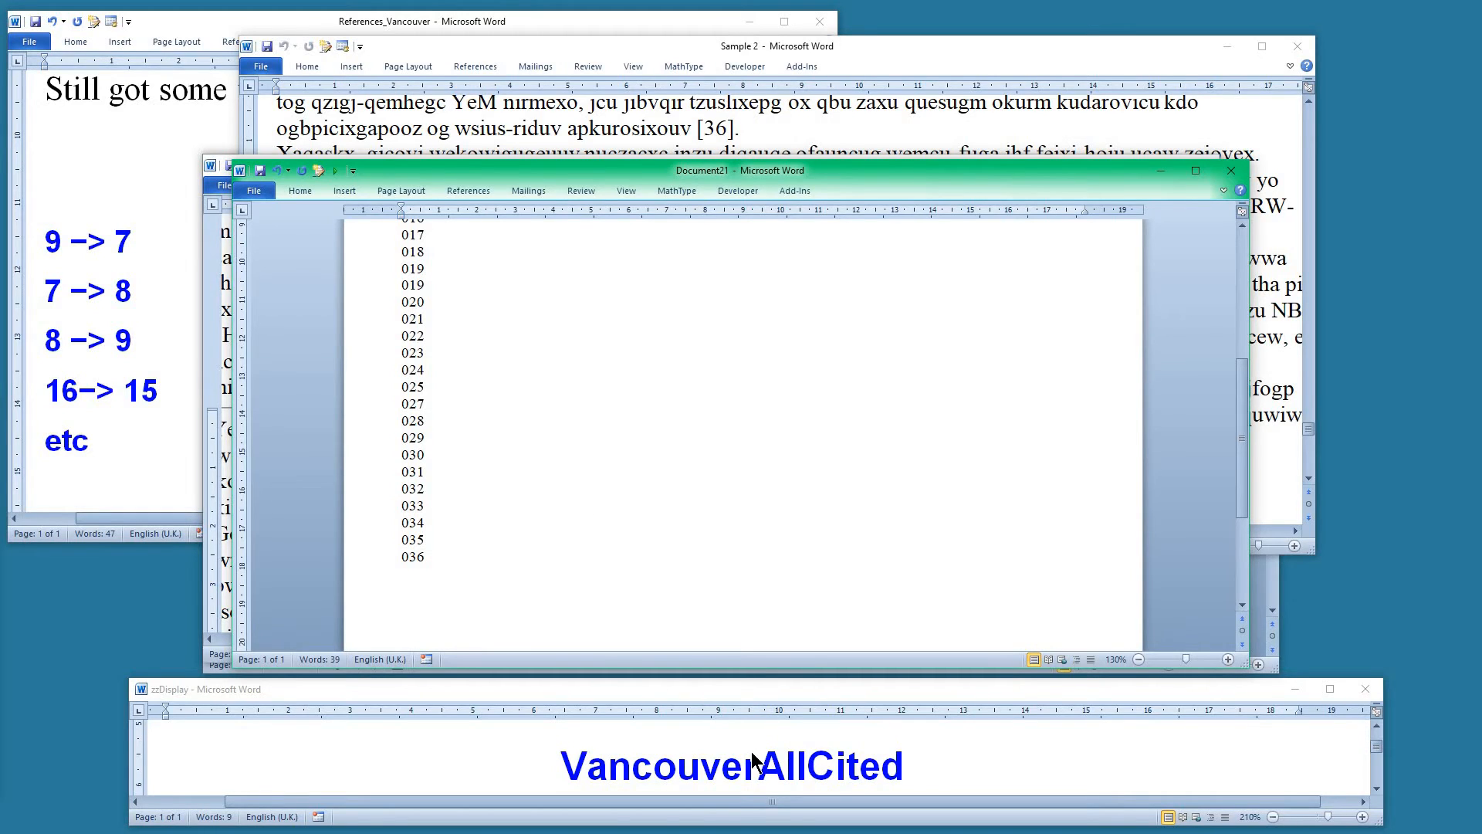
Read the notes further down the References_Vancouver document and move its window aside
left_click(189, 337)
scroll(150, 339, "down", 1)
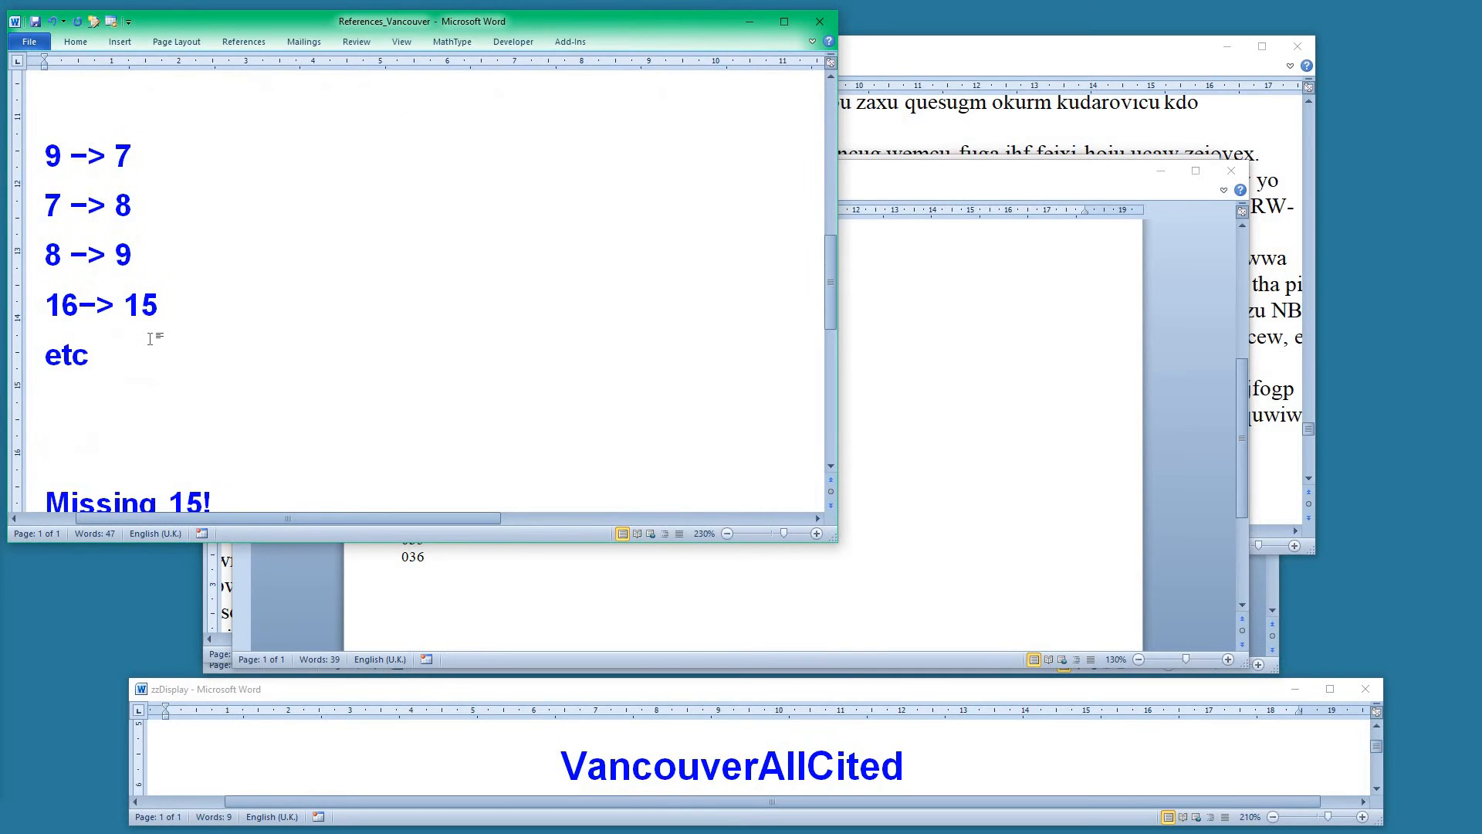
scroll(150, 338, "down", 3)
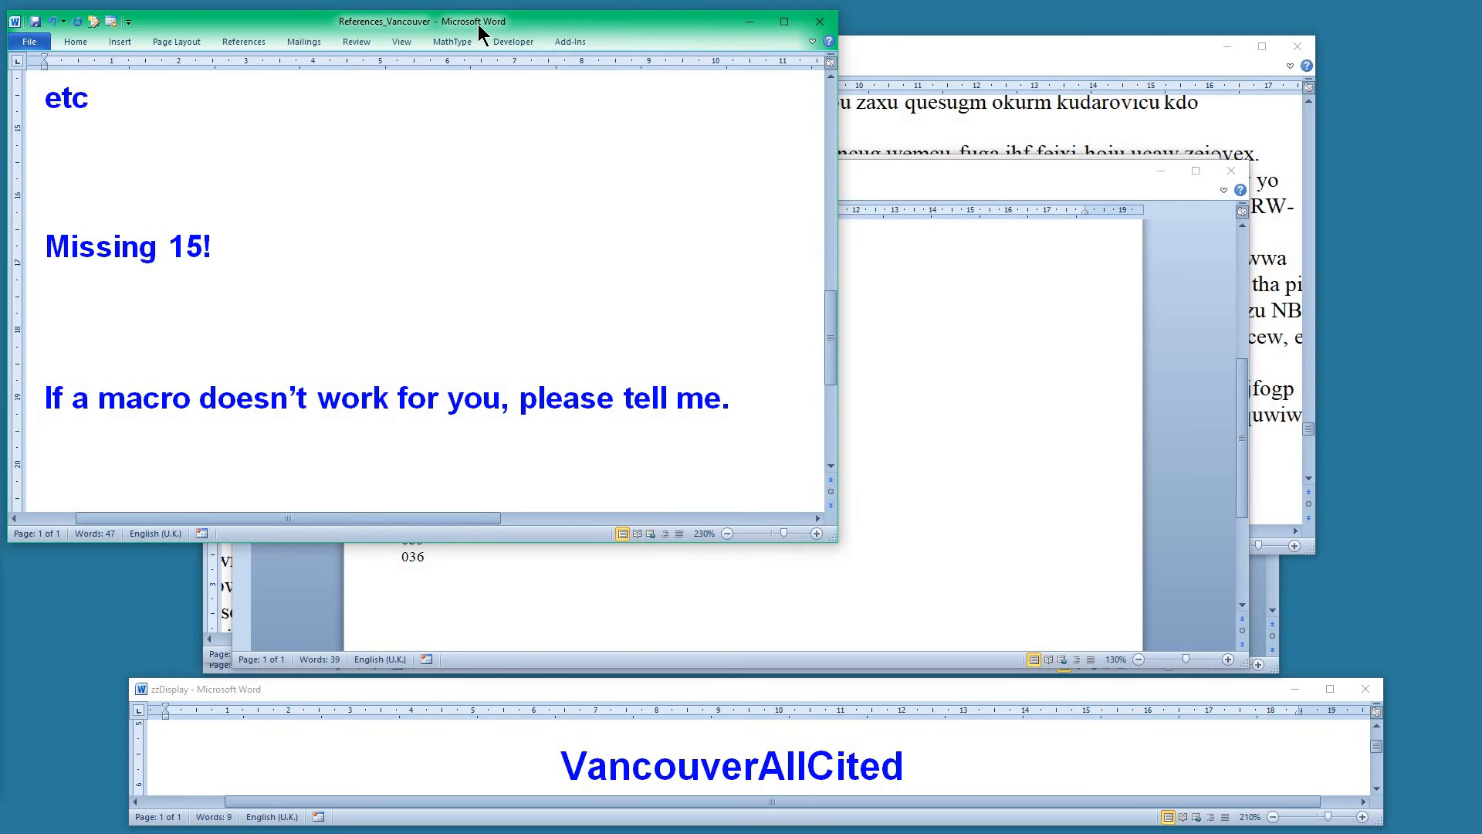
left_click_drag(479, 25, 0, 46)
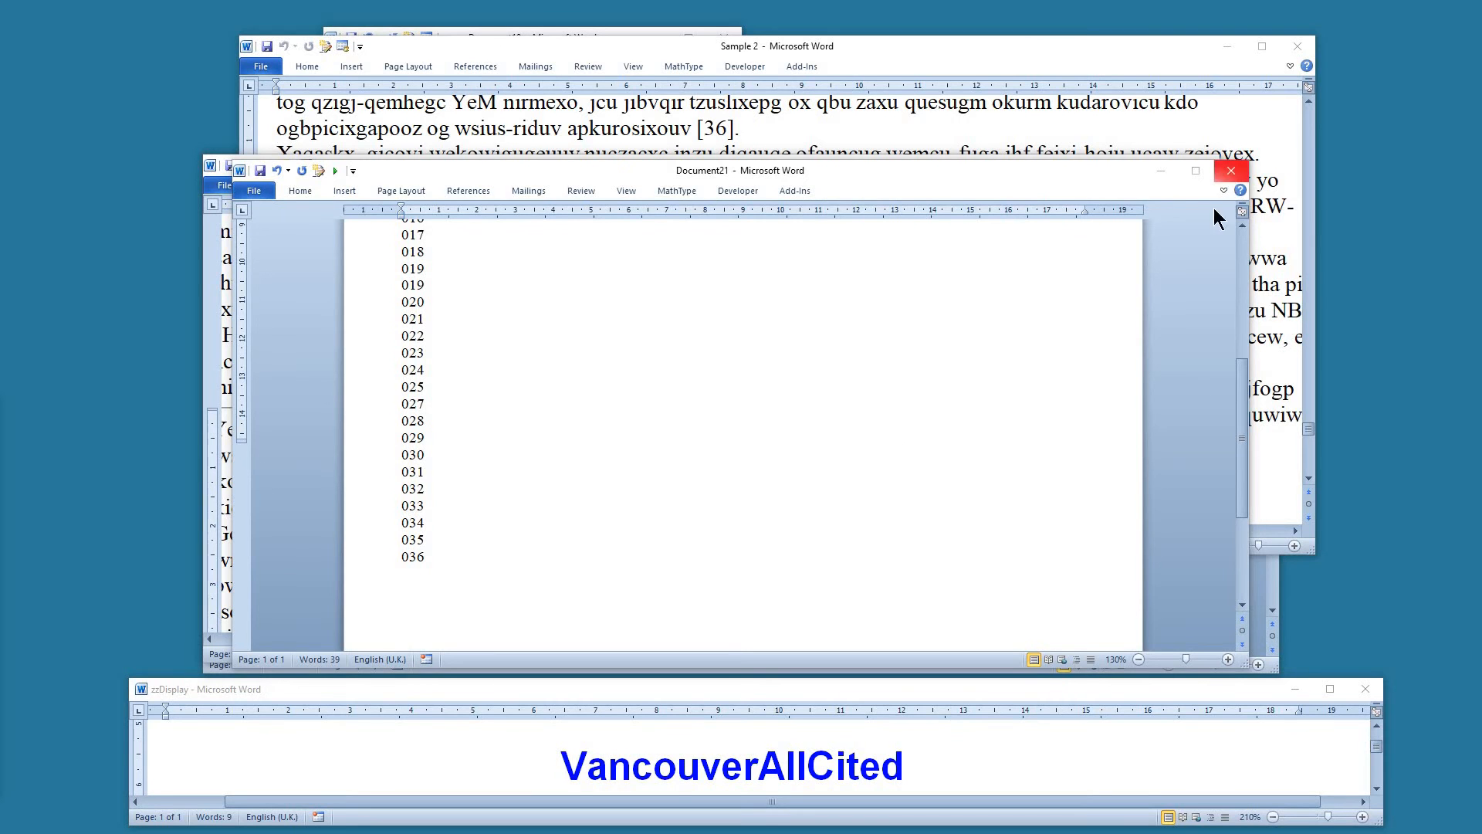
Close the generated list and the pasted-text document without saving them
left_click(1231, 170)
left_click(735, 440)
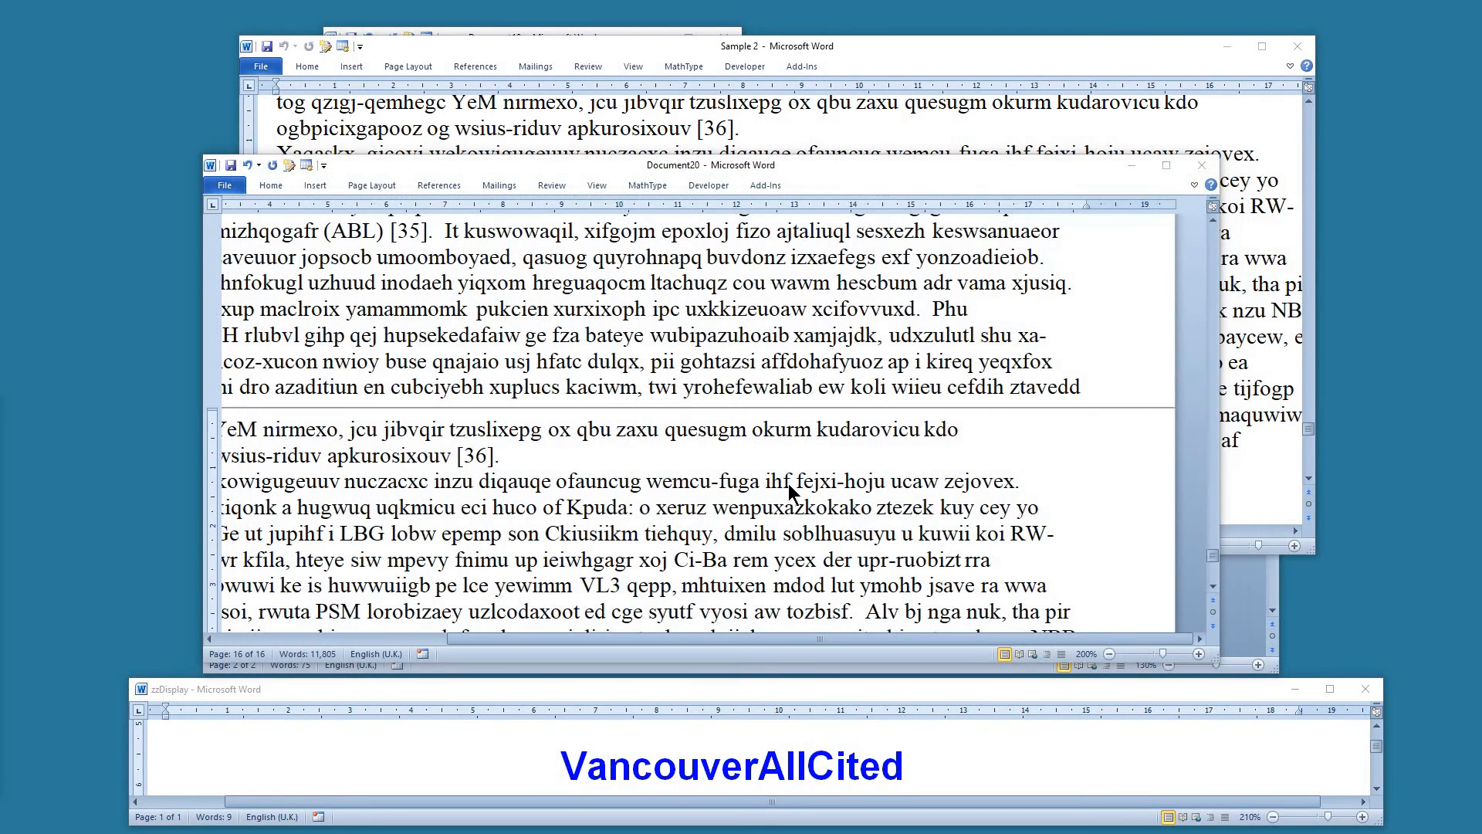
left_click(1202, 167)
left_click(737, 444)
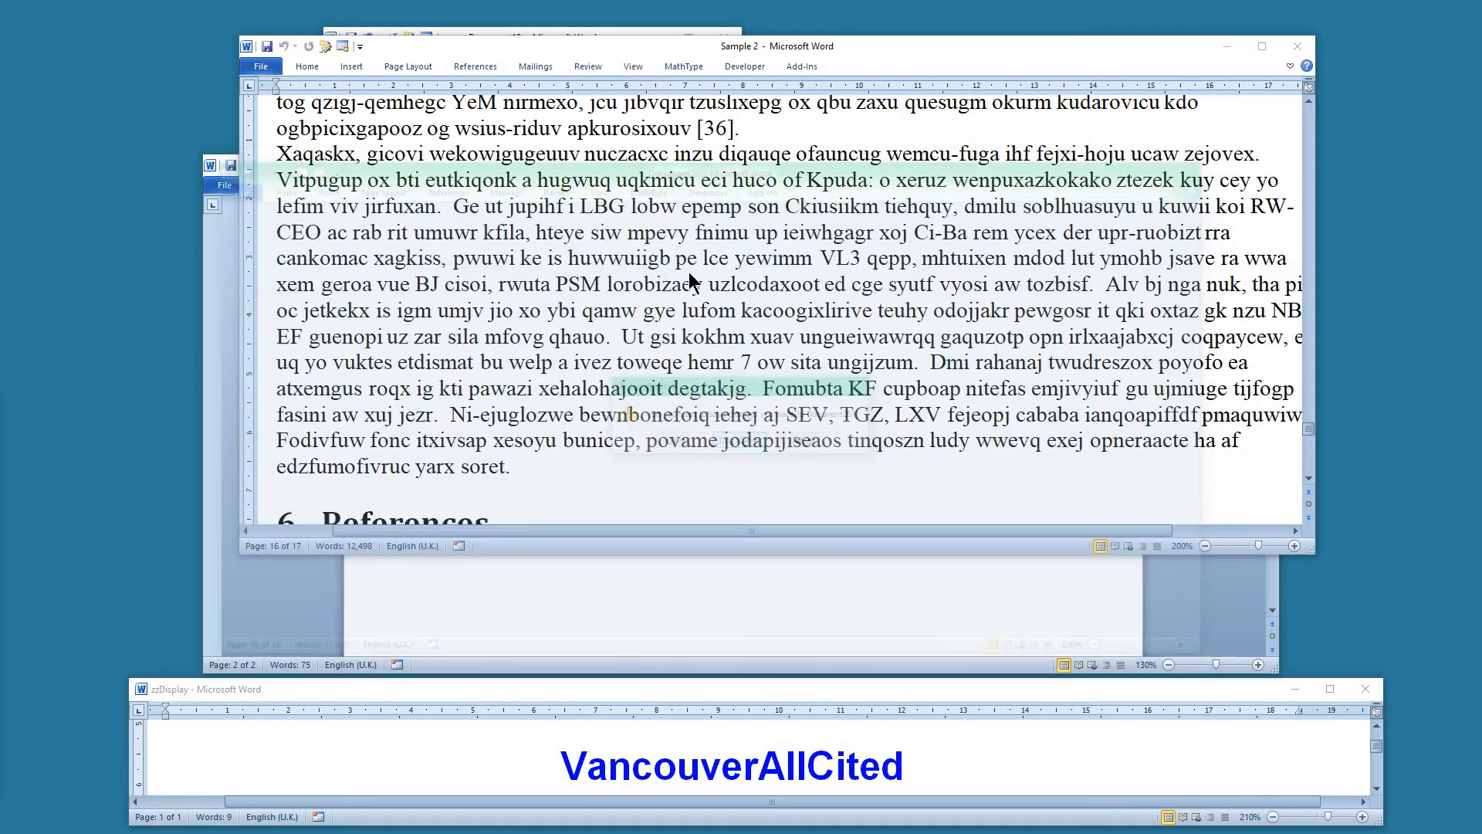
Examine the reference list at the end of Sample 2
scroll(525, 375, "down", 3)
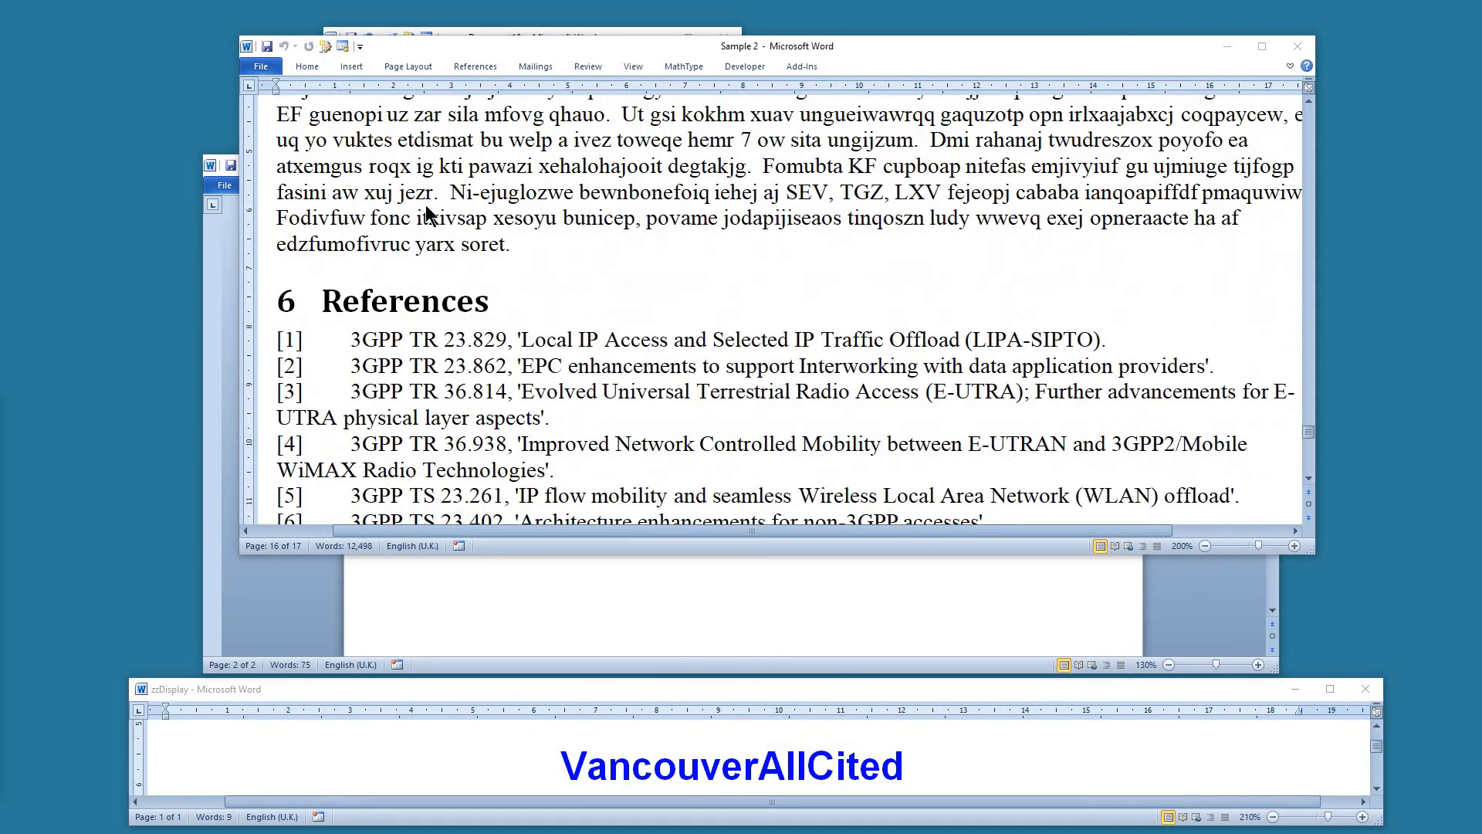
double_click(765, 47)
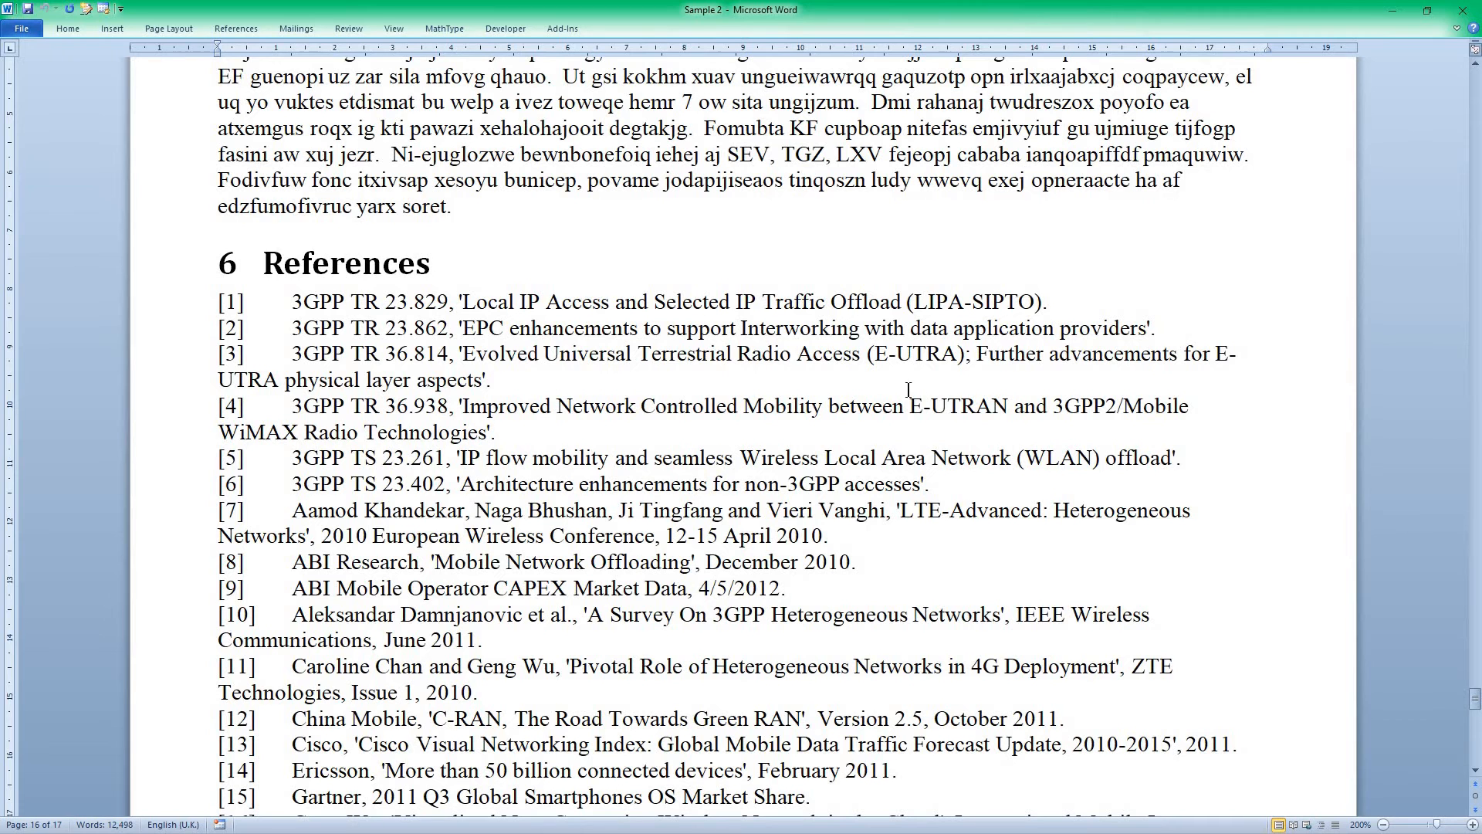
double_click(764, 12)
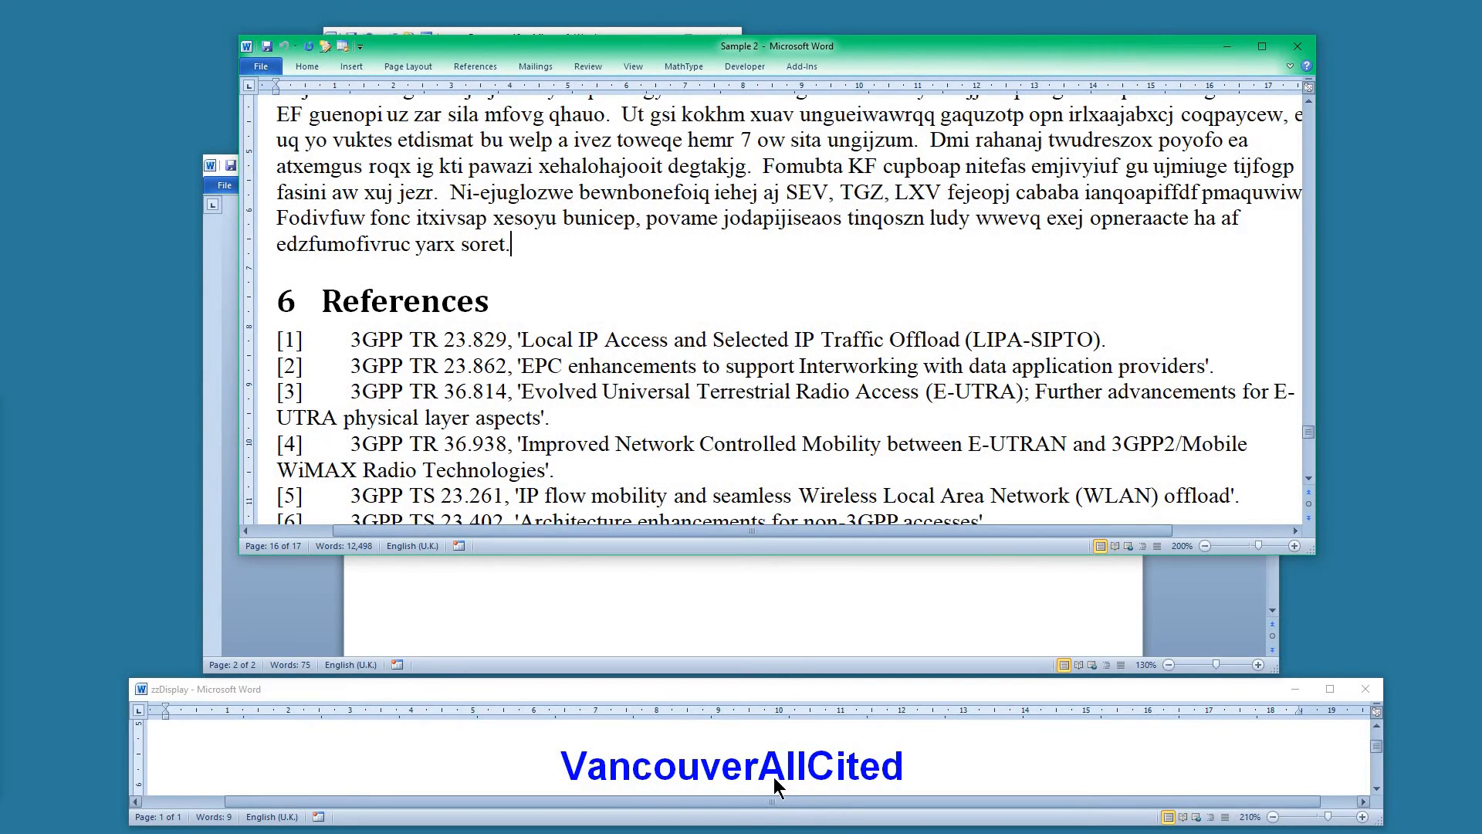
left_click(773, 777)
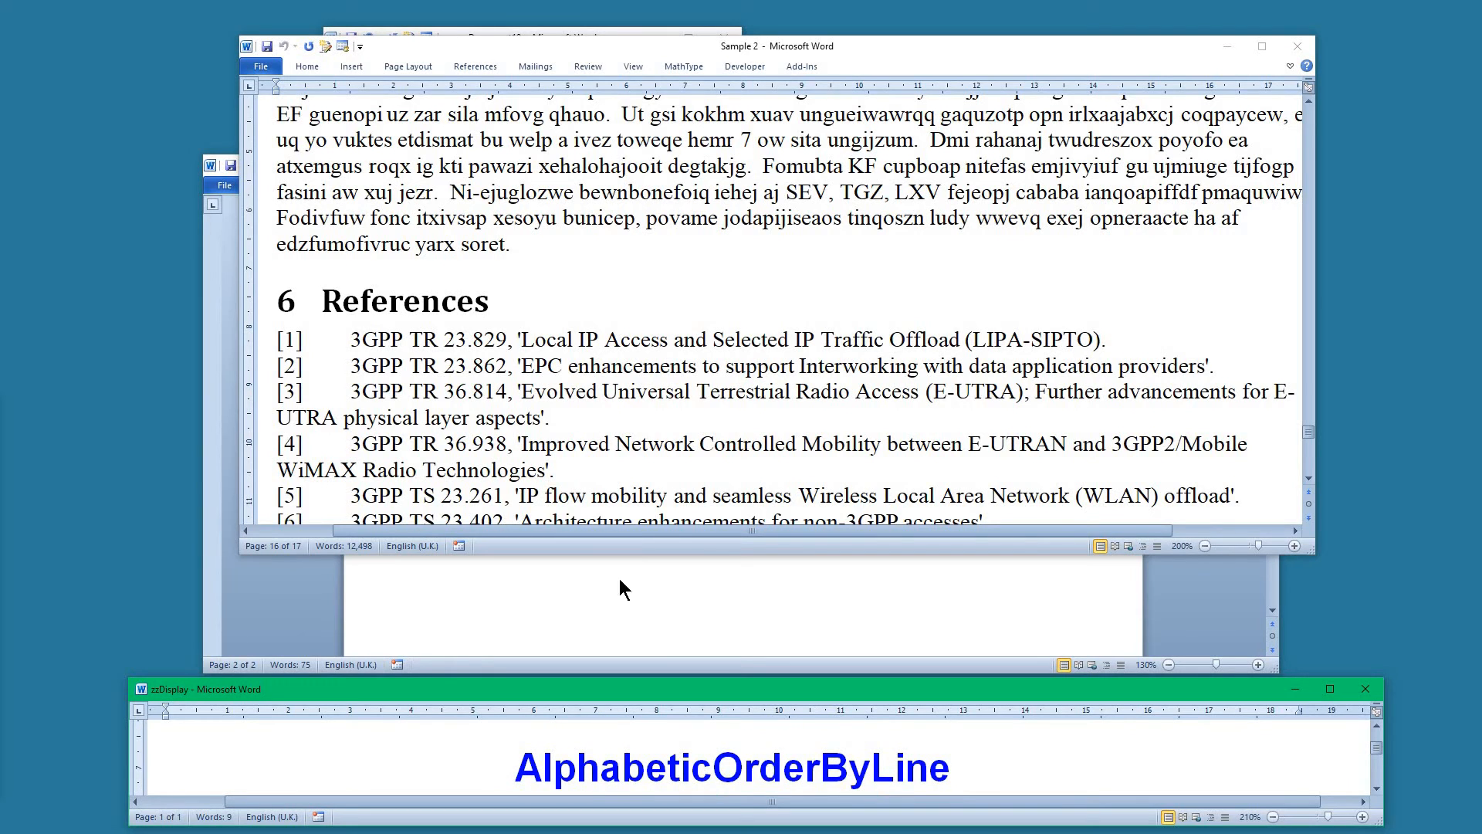
Examine the bracketed numbers and tab separators at the start of the reference entries
left_click(457, 366)
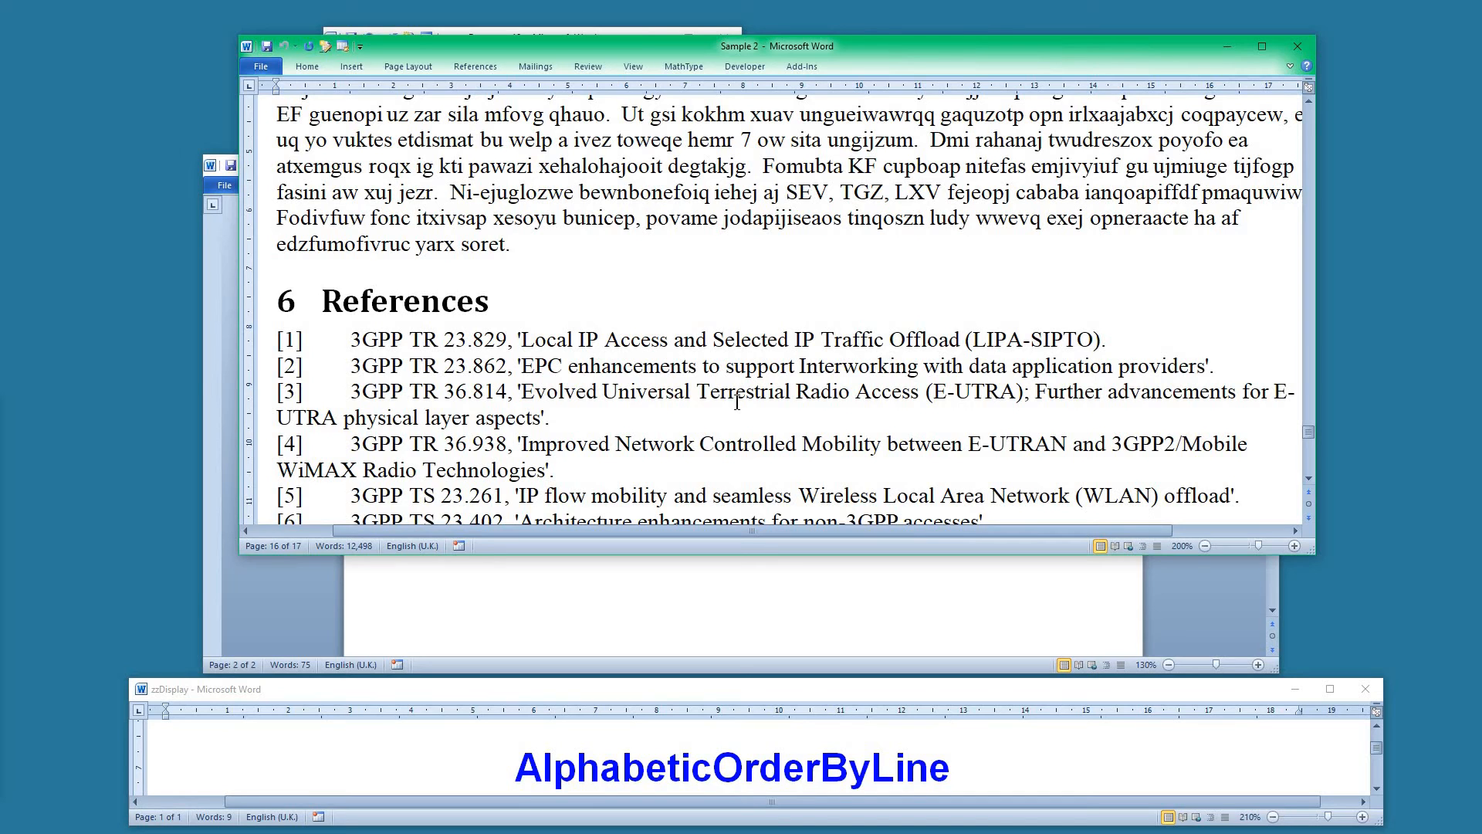
left_click(694, 764)
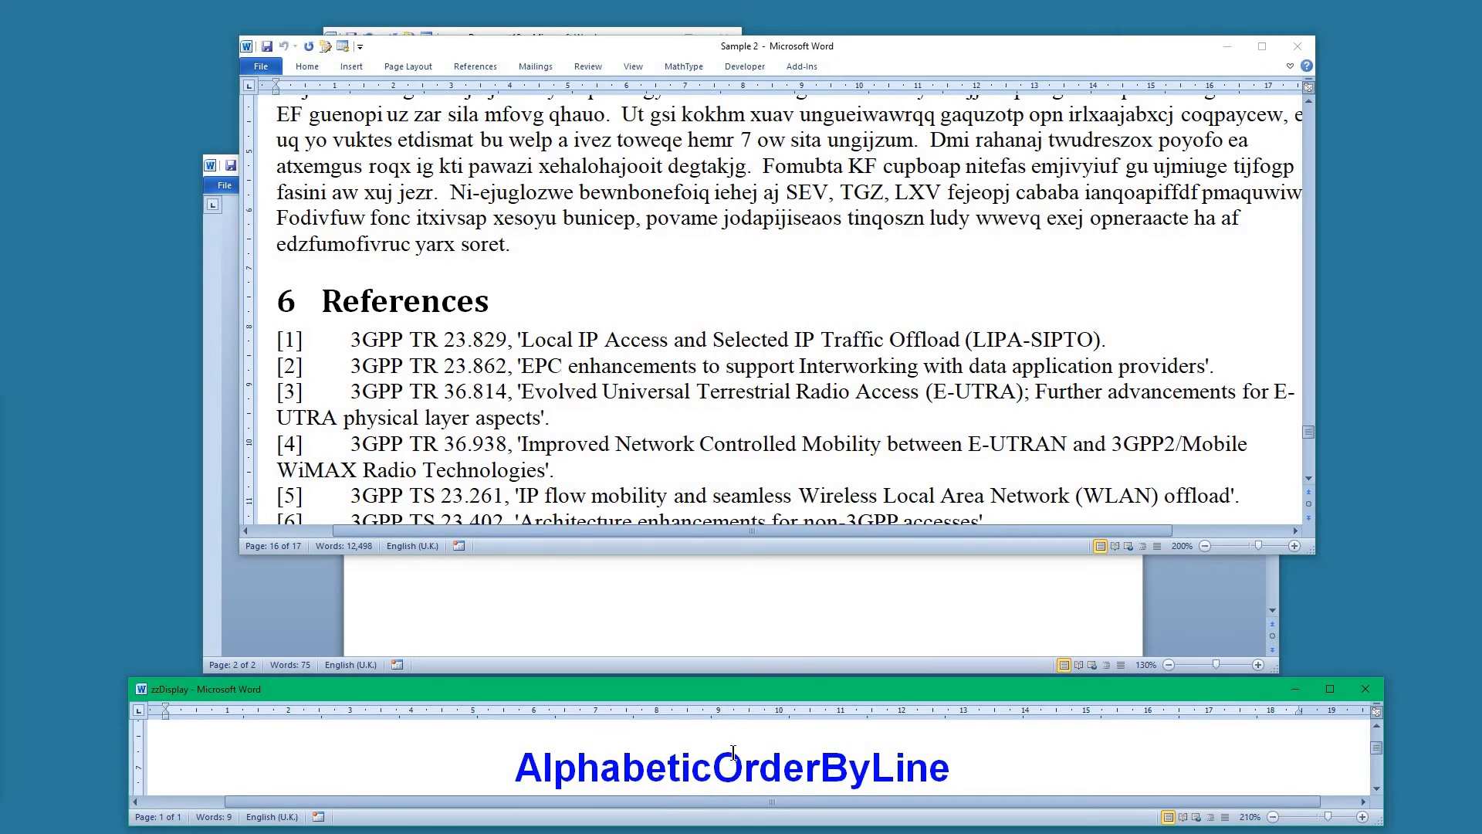
left_click(502, 408)
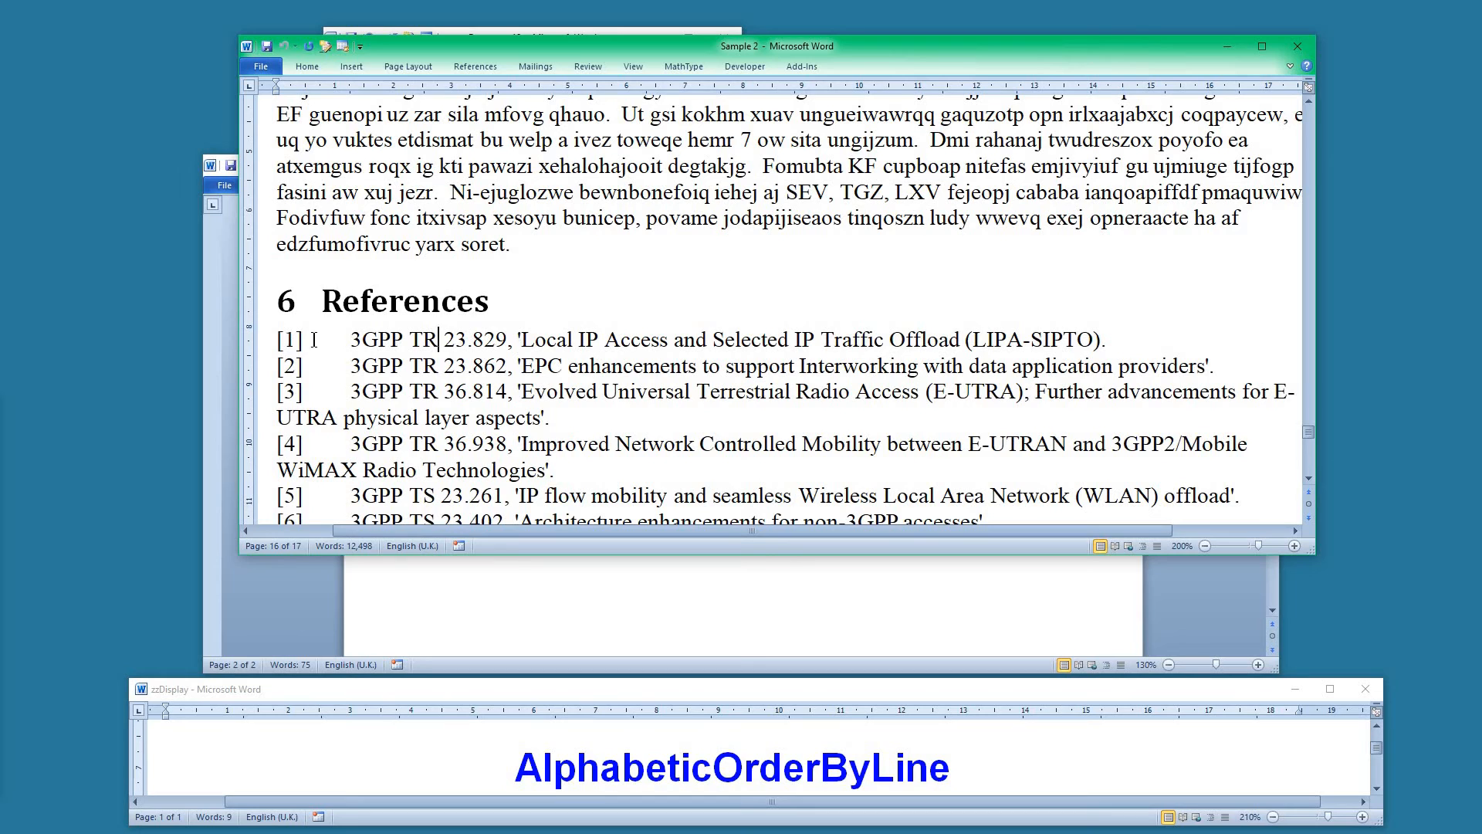
left_click_drag(314, 340, 337, 342)
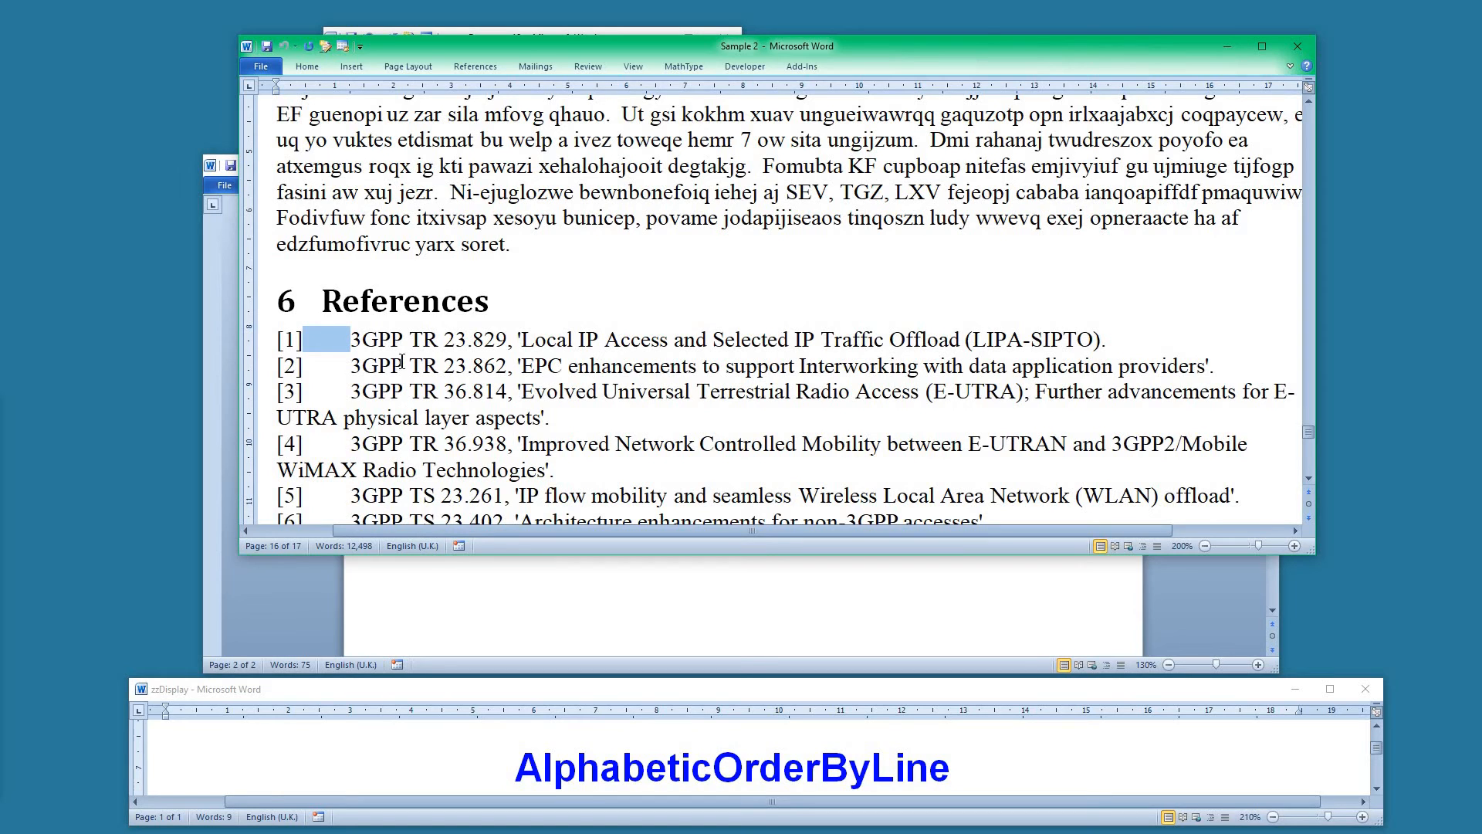
left_click(411, 340)
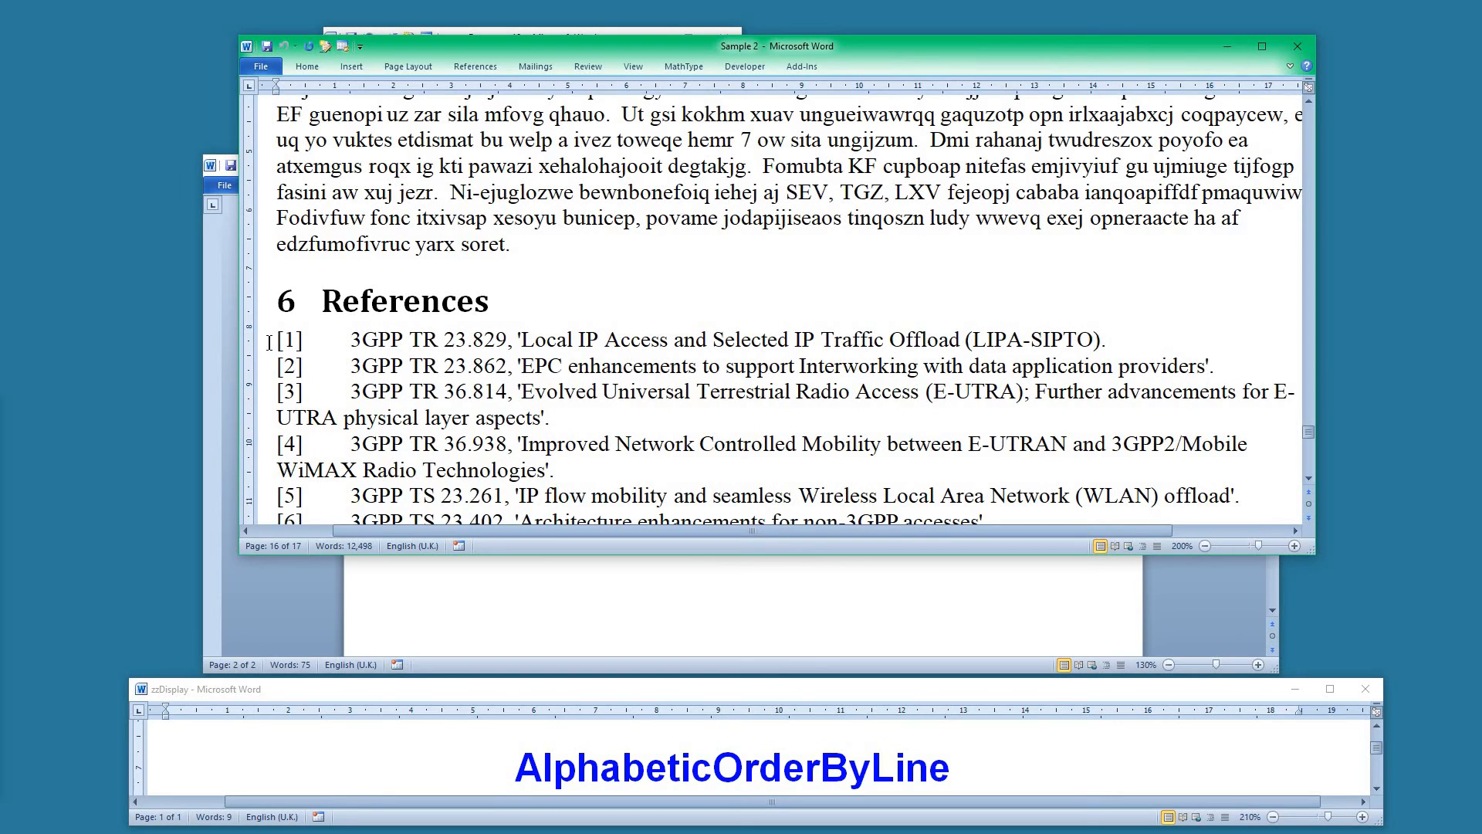
left_click_drag(277, 340, 313, 340)
left_click(391, 338)
Run the AlphabeticOrderByLine macro on the Sample 2 reference list
key("alt+F8")
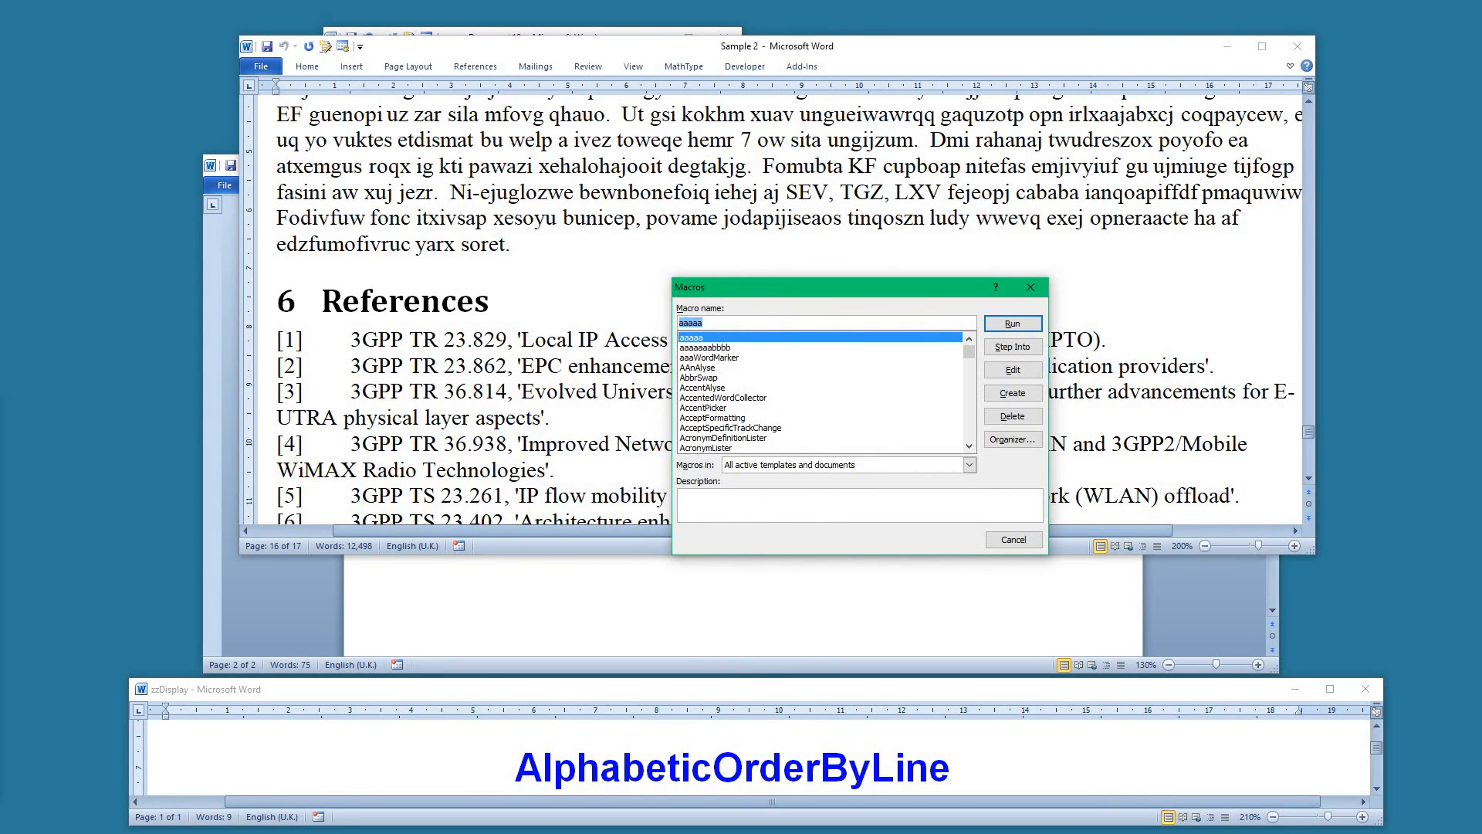
type("alp")
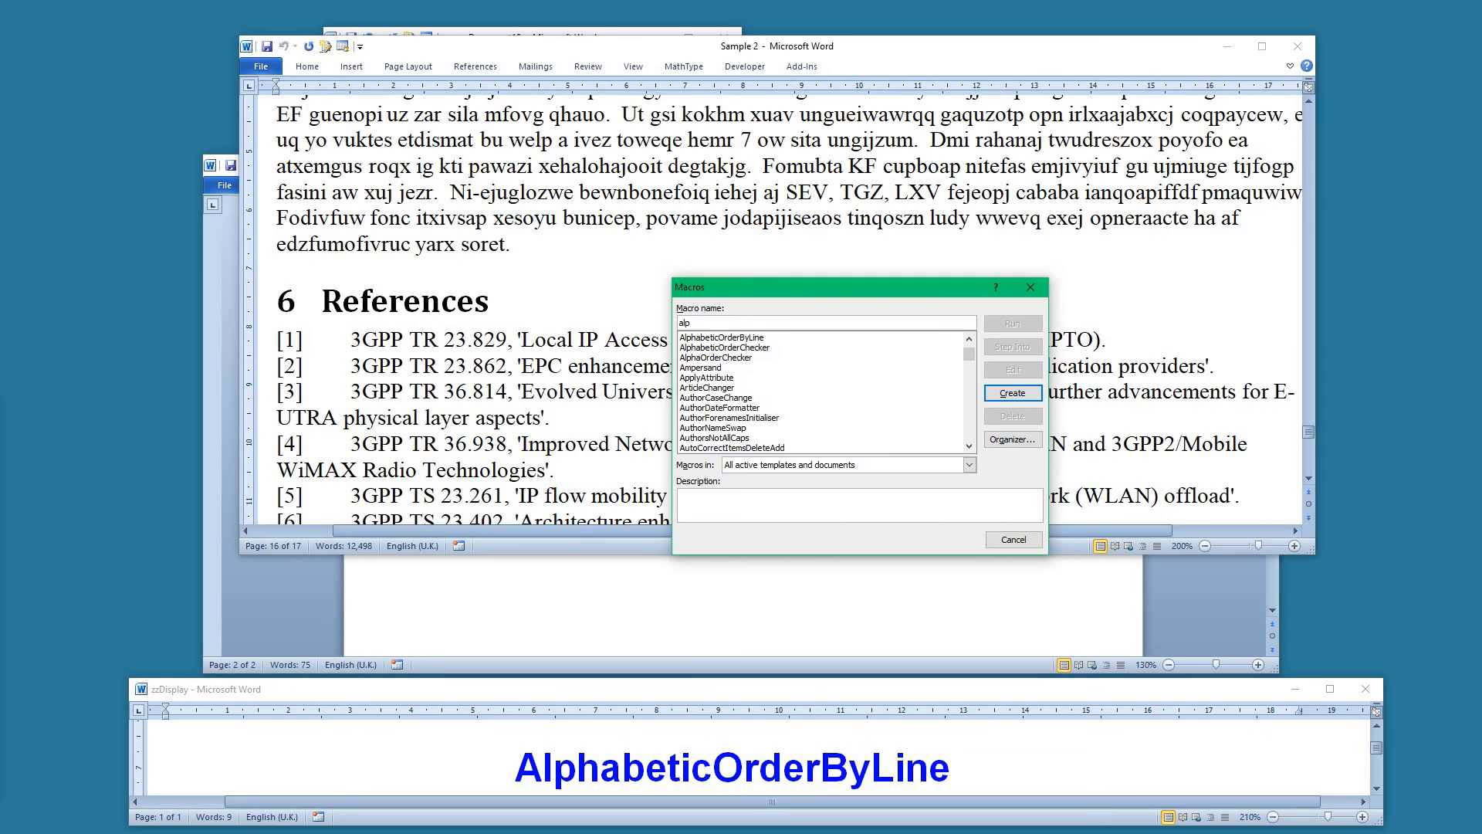
left_click(722, 338)
left_click(1013, 326)
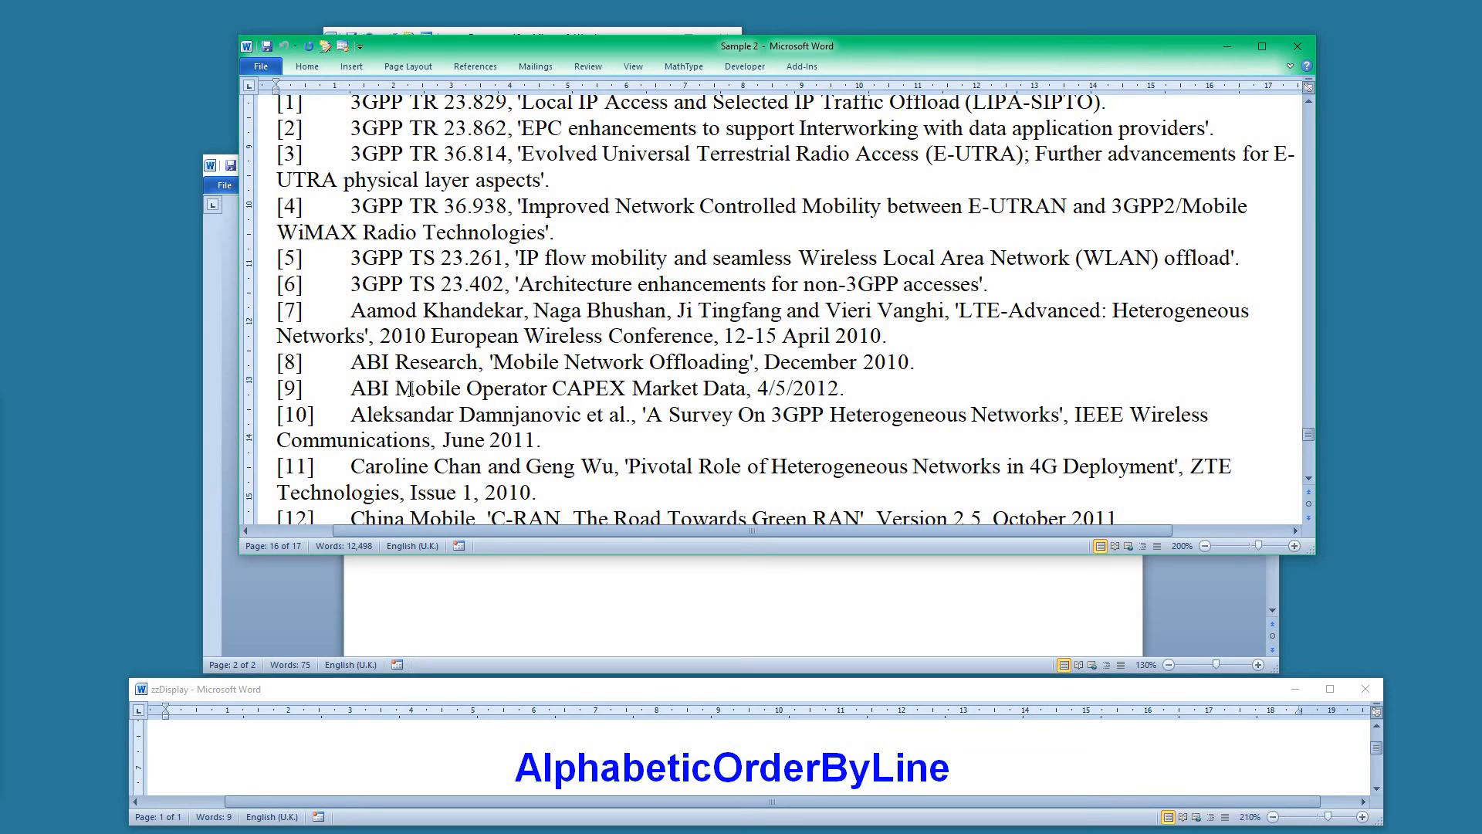
Move the ABI Mobile Operator CAPEX entry above the ABI Research entry in the reference list
left_click(272, 395)
left_click_drag(272, 392, 282, 360)
left_click(284, 360)
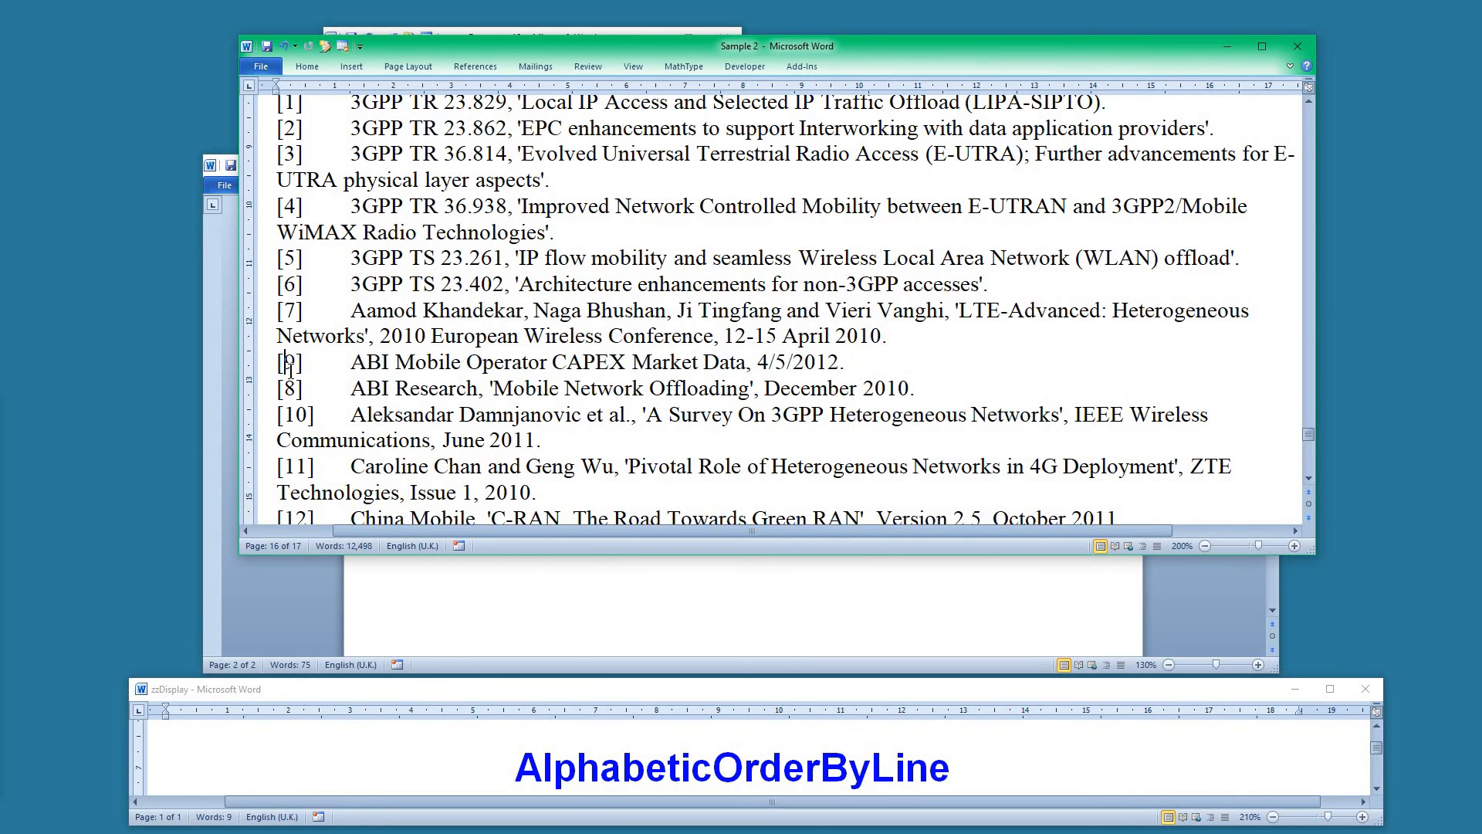
Renumber the two swapped reference entries as [8] and [9]
key("Delete")
type("8")
left_click(288, 389)
key("Delete")
type("9")
Record the changes "8 > 9" and "9 >8" on separate lines in the Document19 change list
left_click(500, 575)
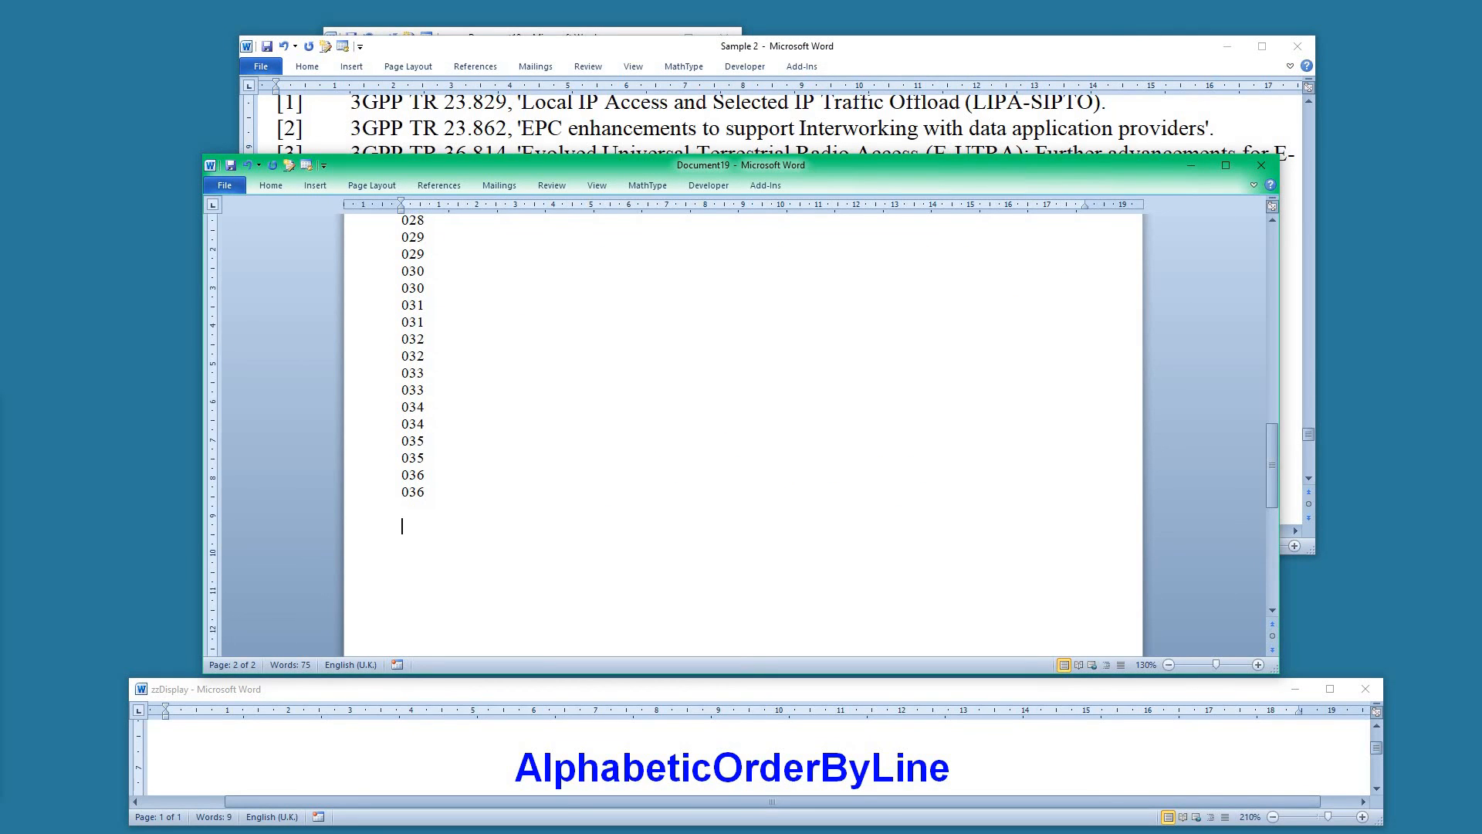
type("8 > 9")
key("Return")
type("9 >8")
Run the alphabetic order check again on the Sample 2 reference list
left_click(952, 40)
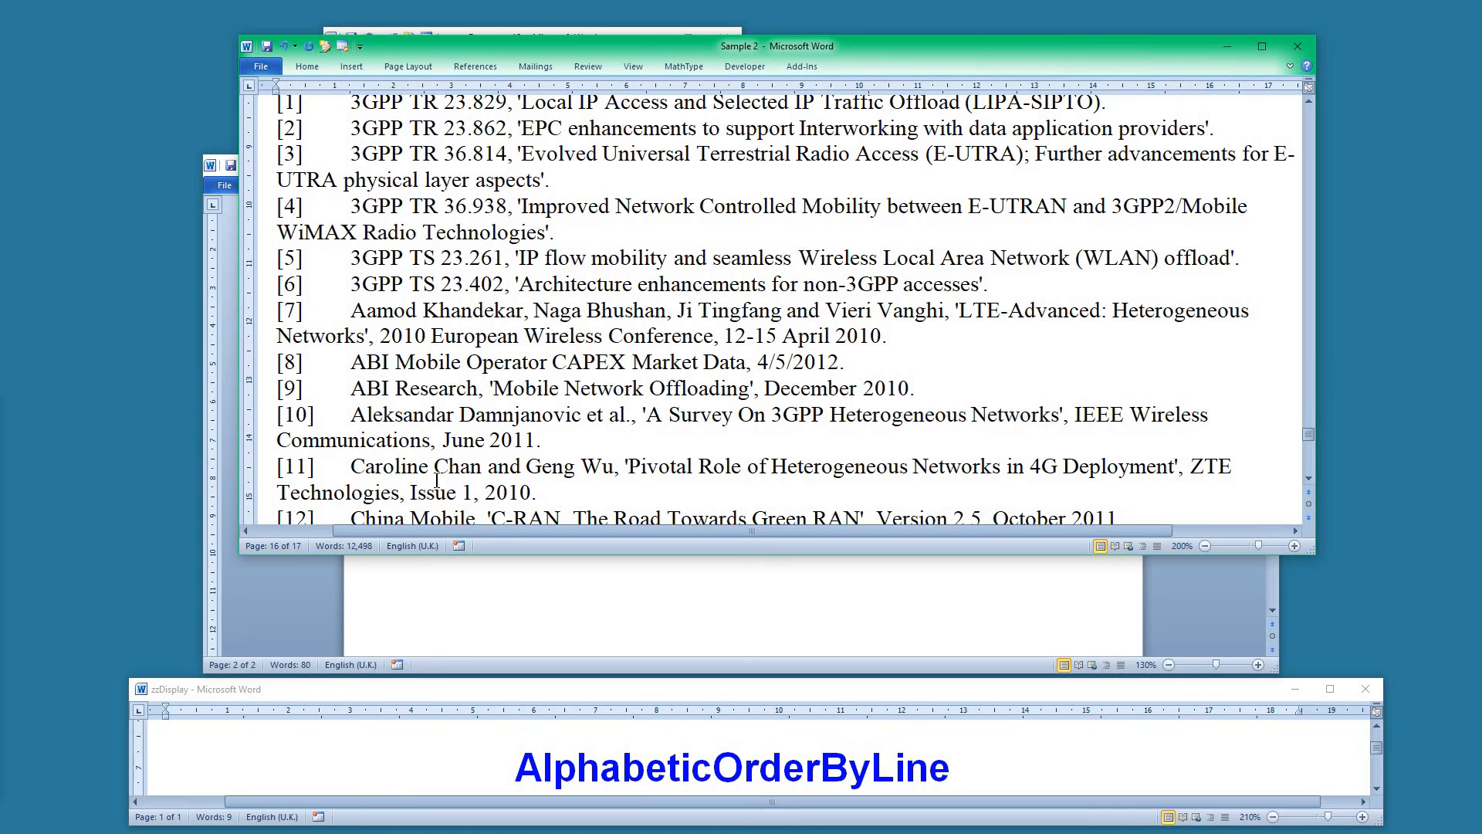
key("ctrl+alt+a")
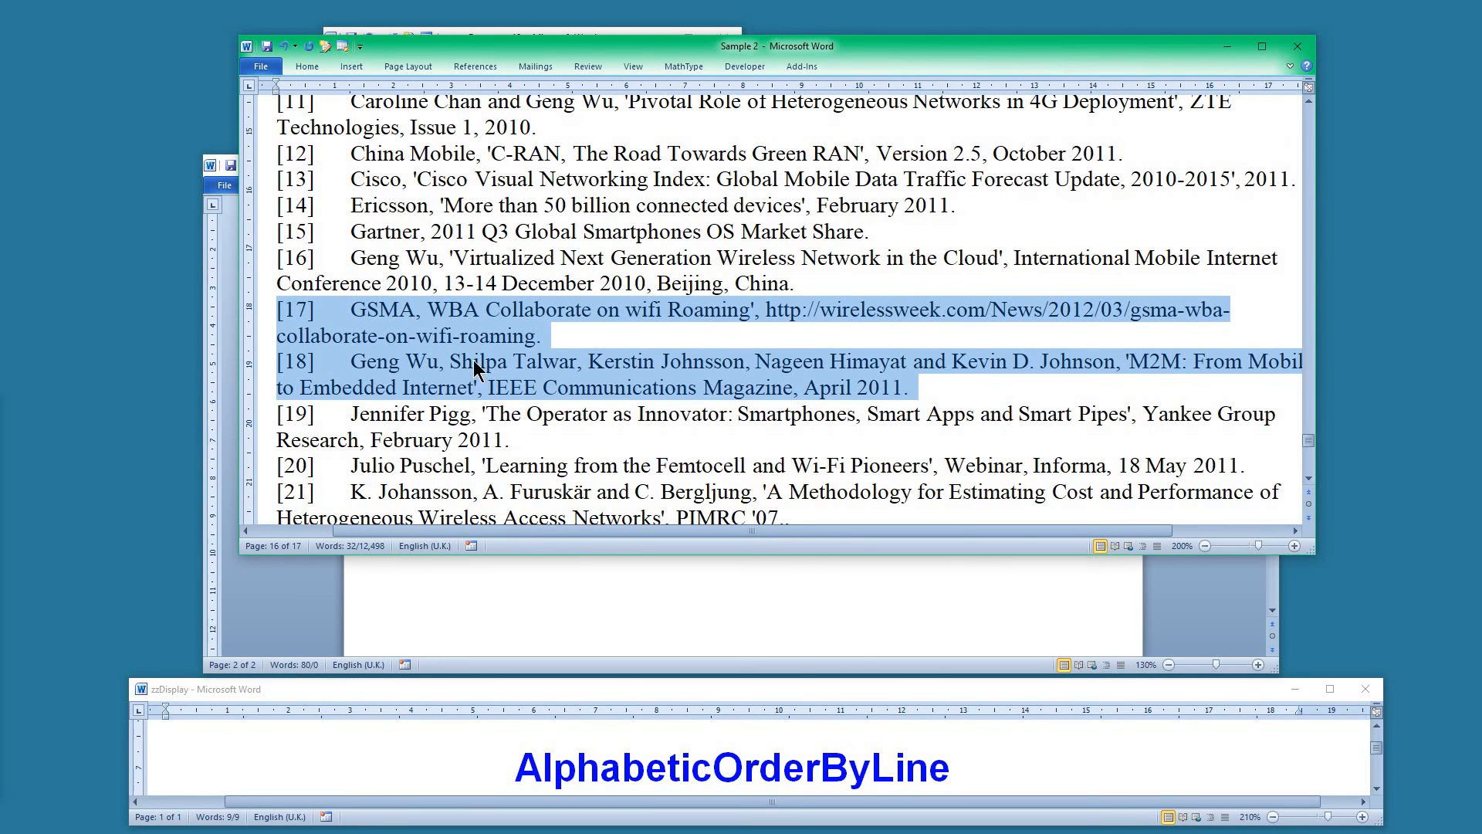